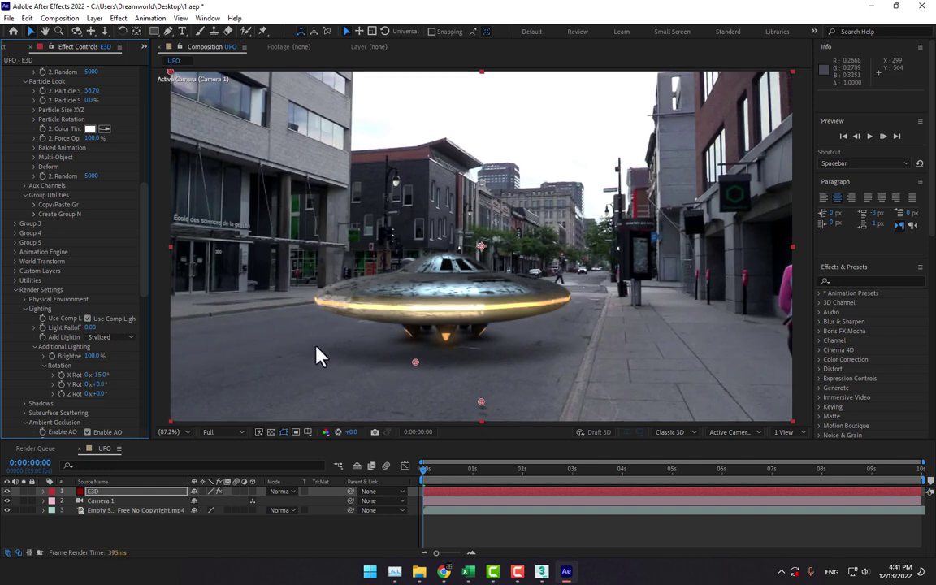
# Step: Set Glow Intensity under Element's Render Settings > Glow to 0.2
pyautogui.moveTo(142, 246); pyautogui.dragTo(143, 332)
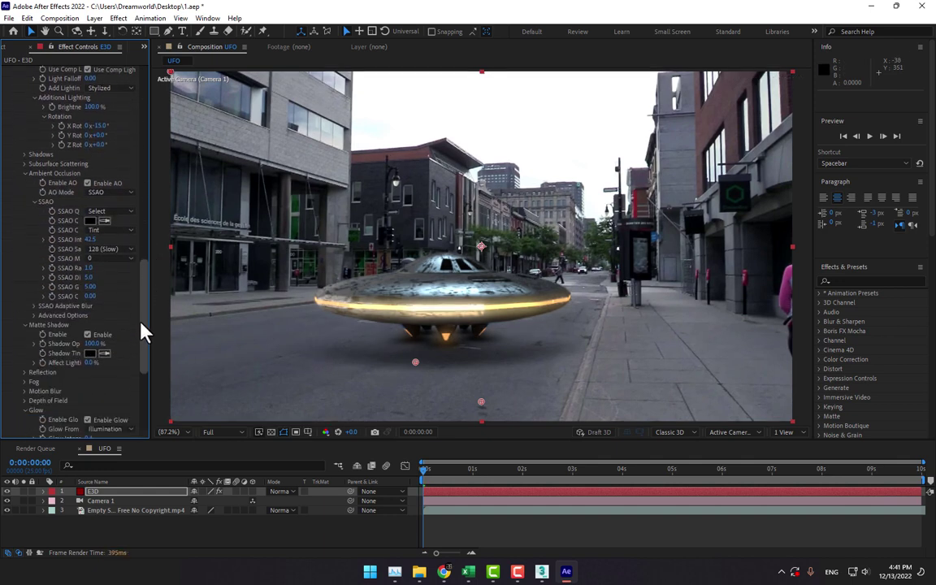
pyautogui.scroll(-1, 142, 333)
pyautogui.scroll(-1, 140, 345)
pyautogui.scroll(-1, 137, 362)
pyautogui.scroll(-1, 135, 353)
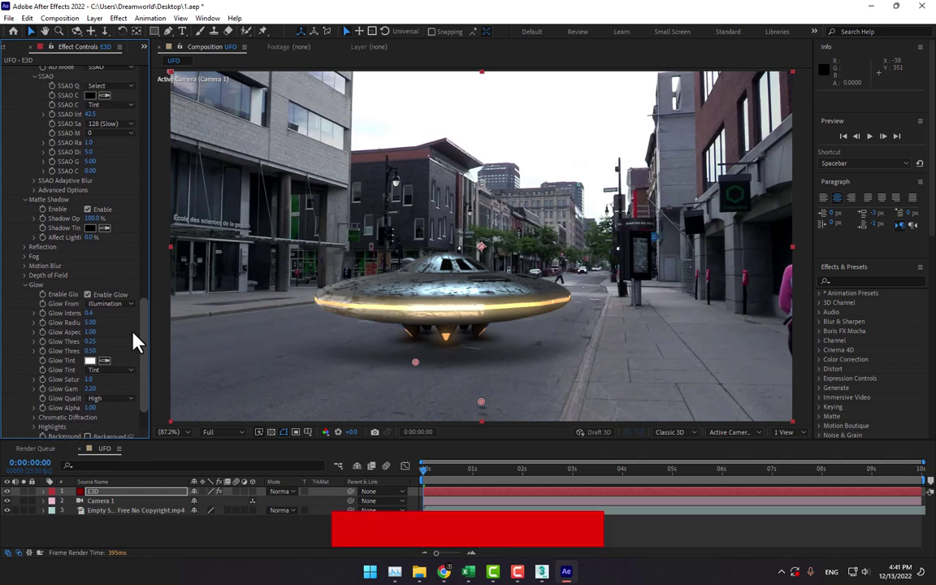
pyautogui.scroll(3, 132, 292)
pyautogui.scroll(4, 133, 311)
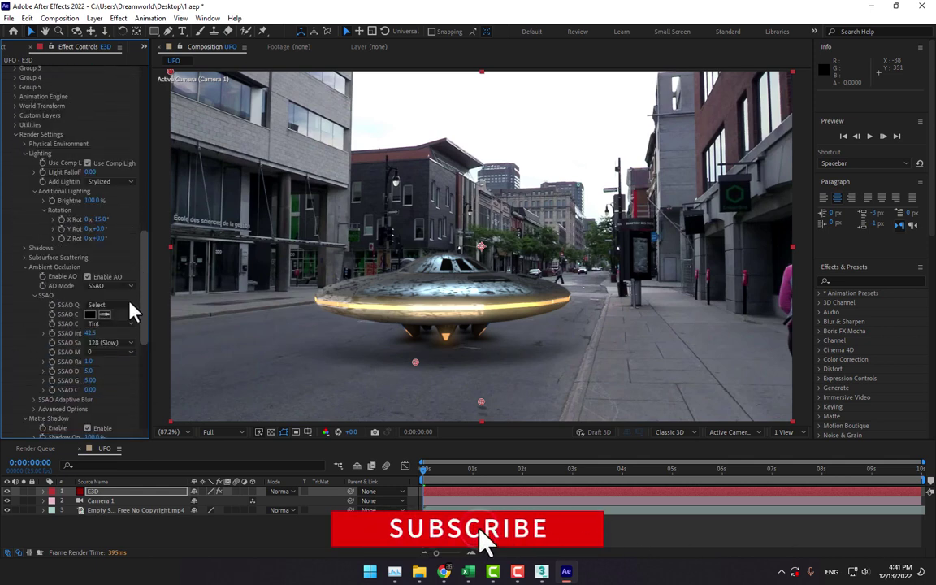
pyautogui.scroll(-3, 130, 309)
pyautogui.scroll(-3, 127, 341)
pyautogui.scroll(-3, 127, 374)
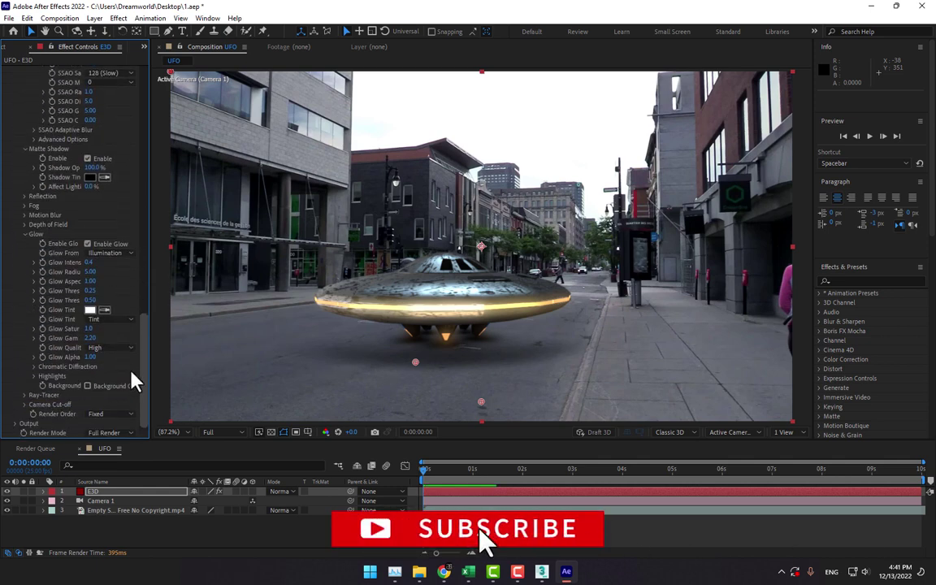
pyautogui.click(87, 262)
pyautogui.write('0.2')
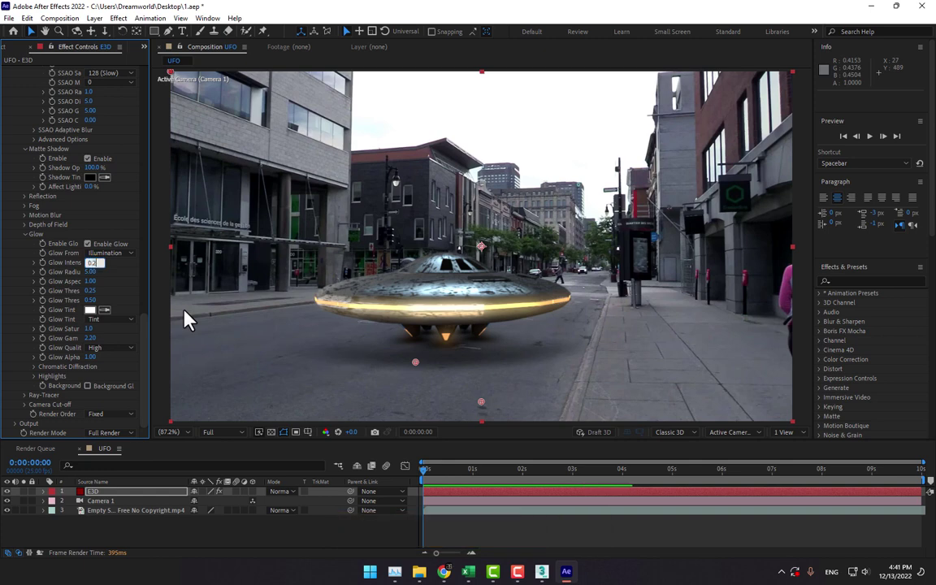
pyautogui.press('Return')
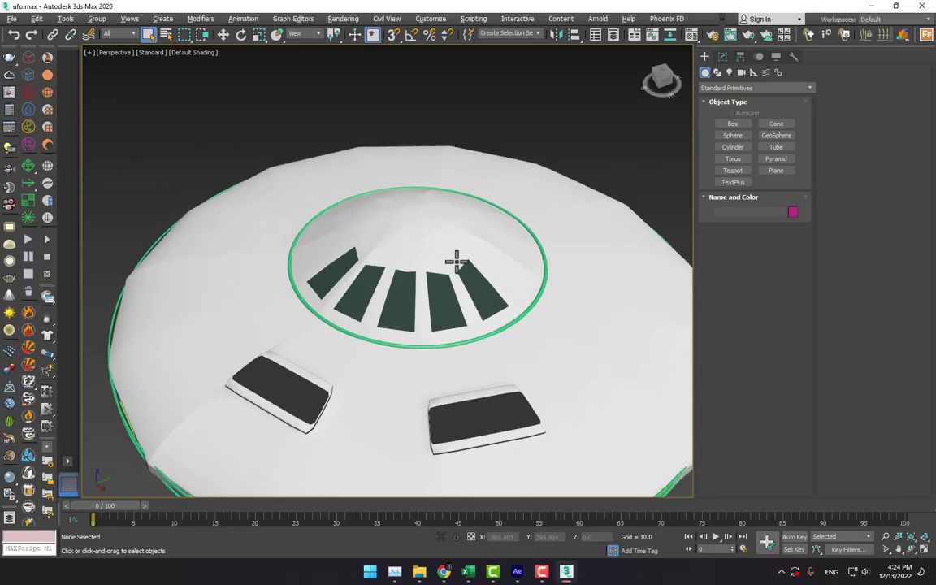
# Step: Select all the UFO parts and convert them to Editable Poly
pyautogui.scroll(-5, 436, 205)
pyautogui.moveTo(435, 205)
pyautogui.mouseDown()
pyautogui.moveTo(524, 224)
pyautogui.moveTo(427, 246)
pyautogui.moveTo(449, 251)
pyautogui.mouseUp()
pyautogui.click(449, 252)
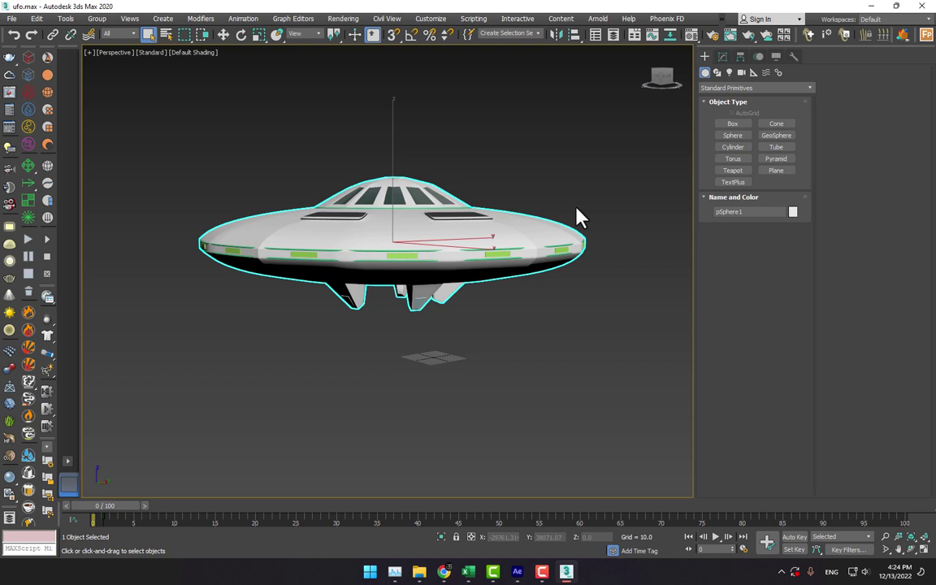
pyautogui.hotkey('ctrl', 'a')
pyautogui.rightClick(482, 213)
pyautogui.moveTo(520, 329)
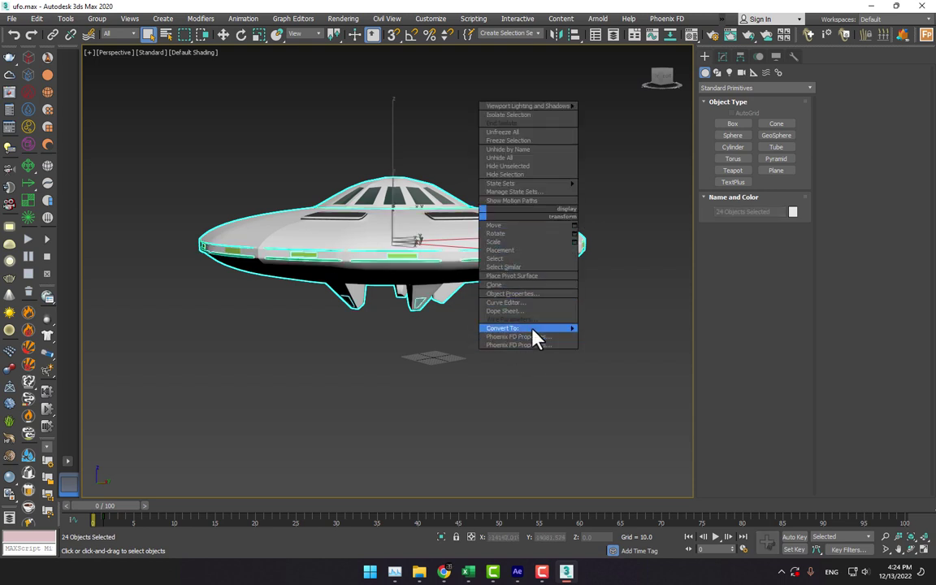
pyautogui.click(632, 340)
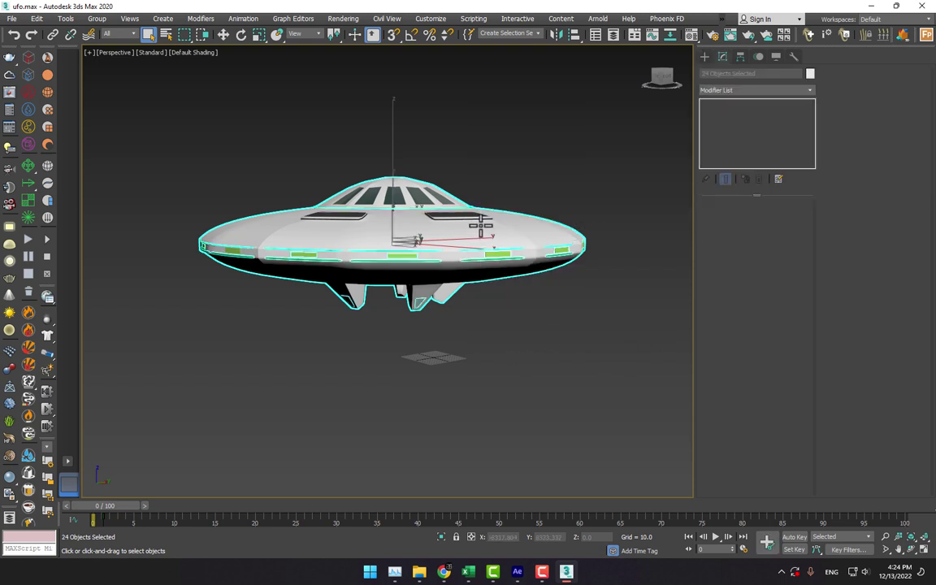
pyautogui.rightClick(481, 221)
pyautogui.click(492, 234)
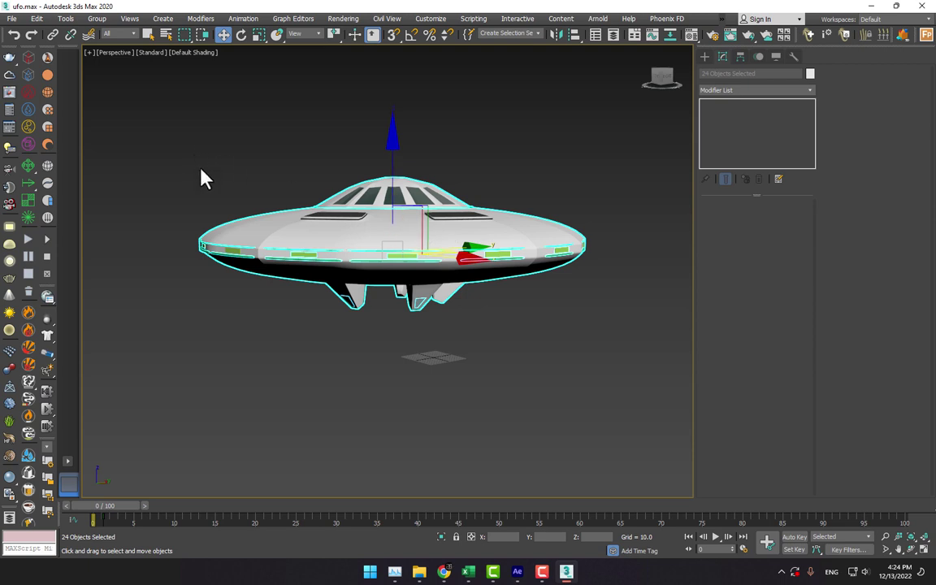
# Step: Export the selected UFO parts as an OBJ file, skipping the missing map
pyautogui.click(12, 18)
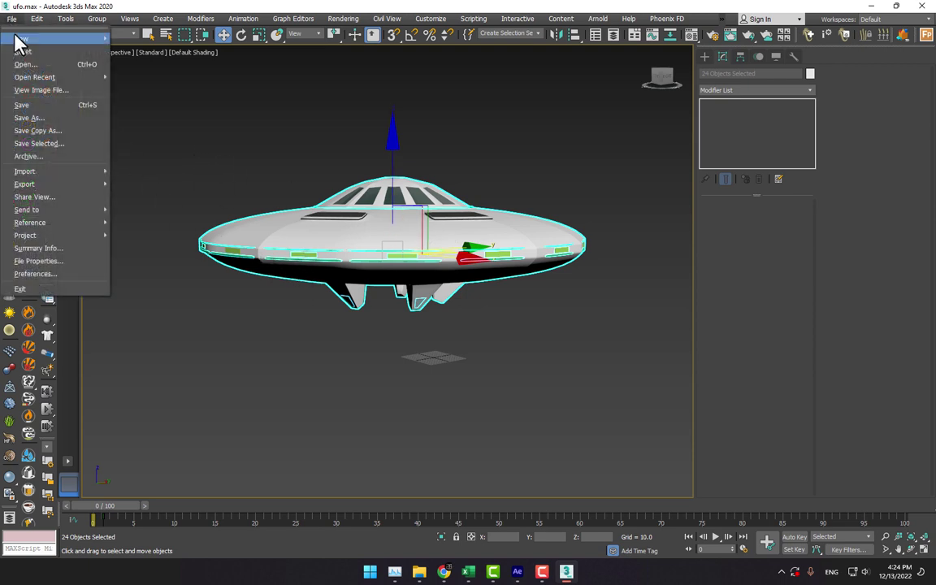
pyautogui.moveTo(24, 184)
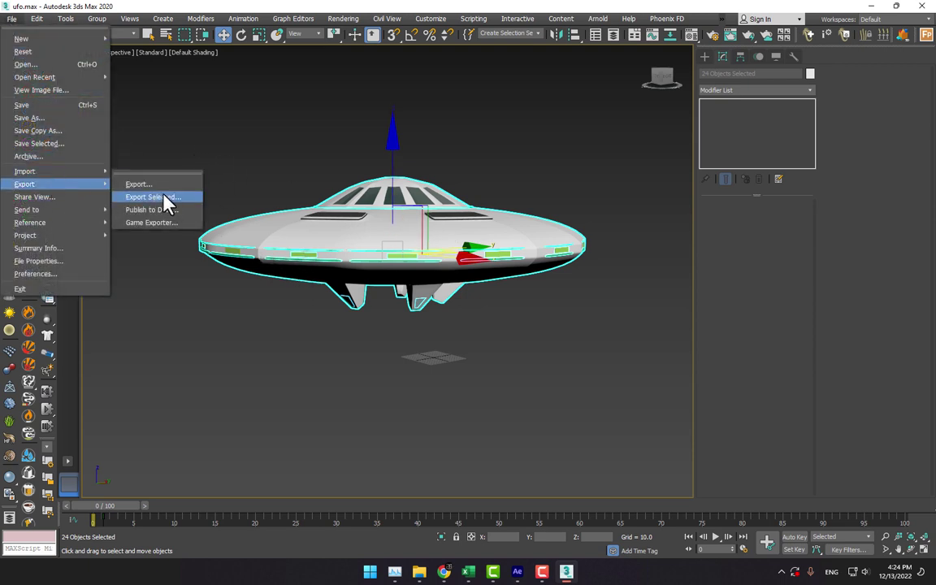
pyautogui.click(164, 196)
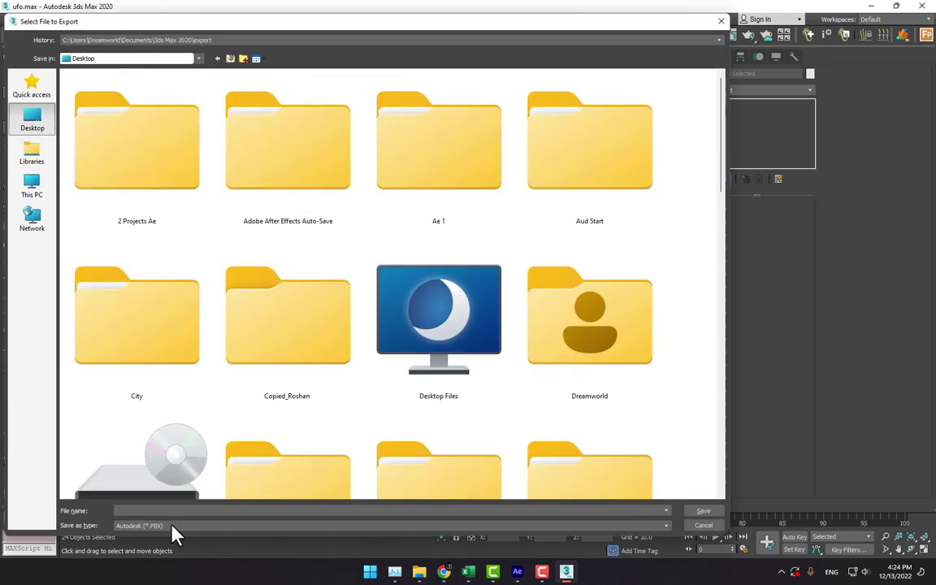
pyautogui.click(173, 526)
pyautogui.click(177, 476)
pyautogui.write('fo')
pyautogui.press('Return')
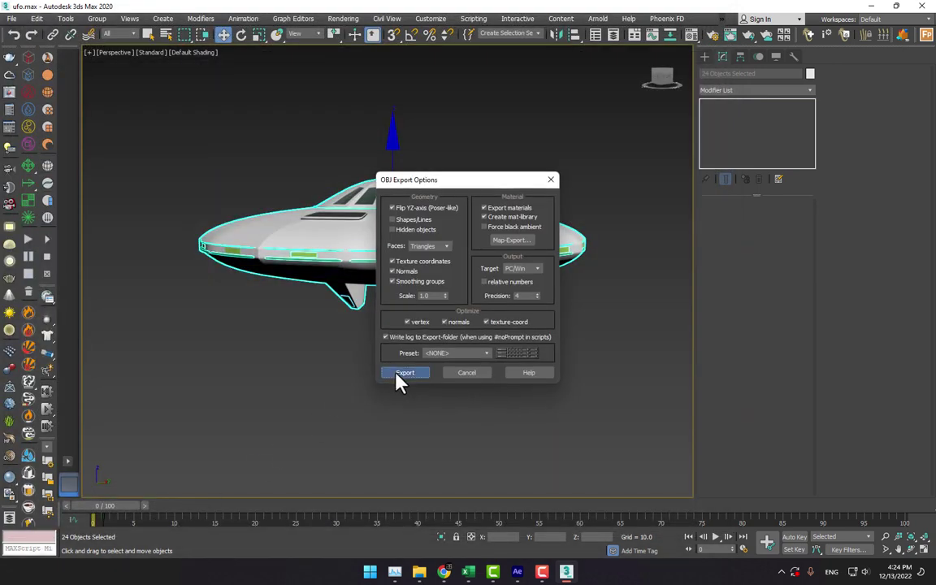
pyautogui.click(401, 374)
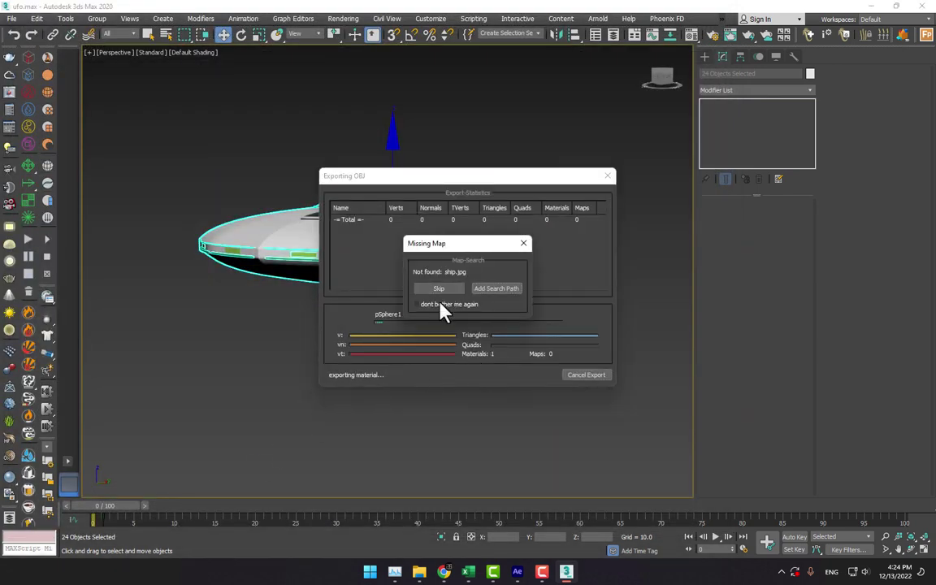
pyautogui.click(443, 304)
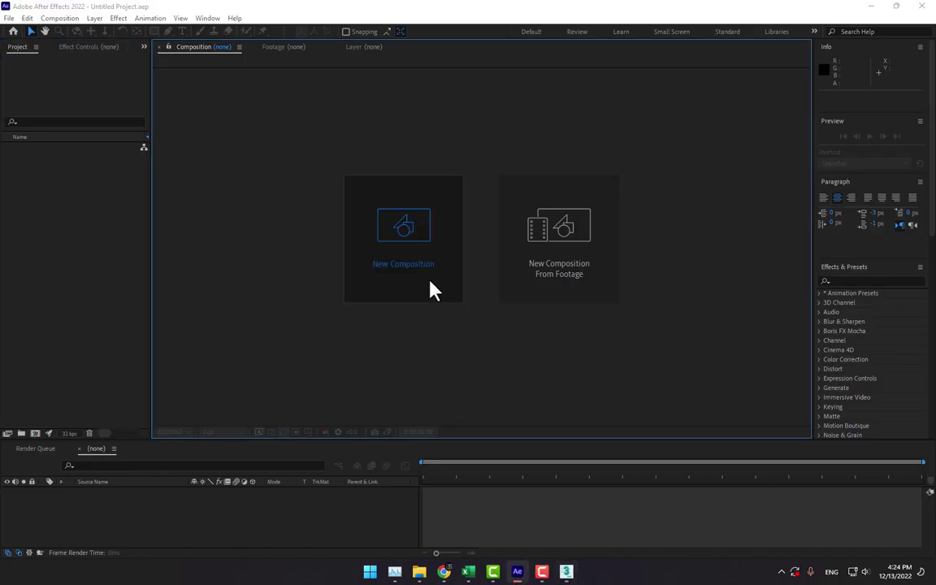
# Step: Create a composition named UFO containing a solid layer named E3D
pyautogui.click(431, 288)
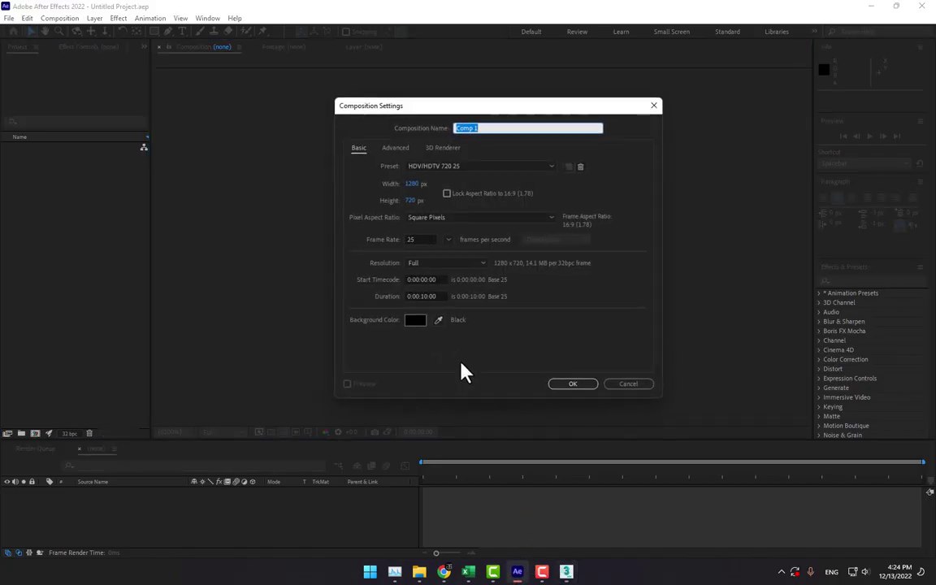
pyautogui.write('UFO')
pyautogui.press('Return')
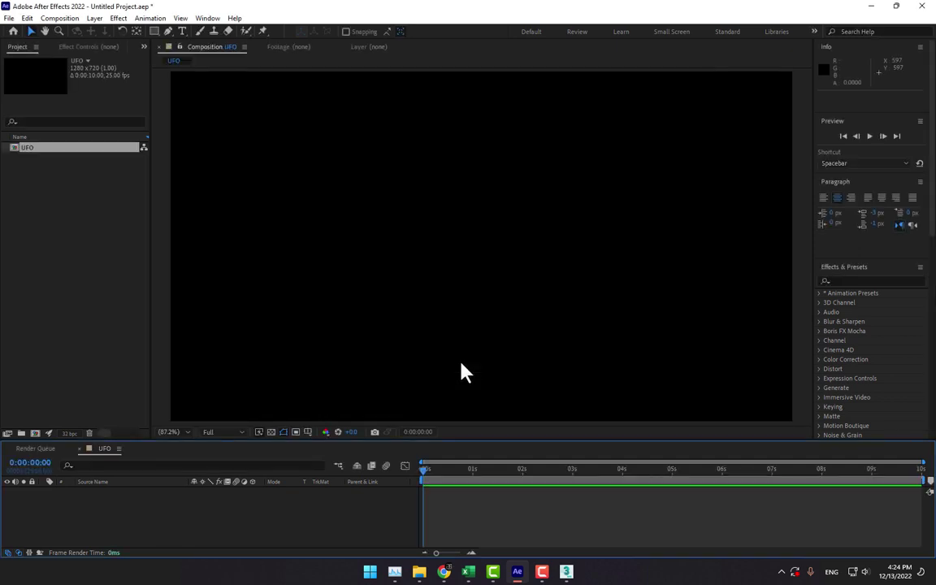
pyautogui.rightClick(280, 532)
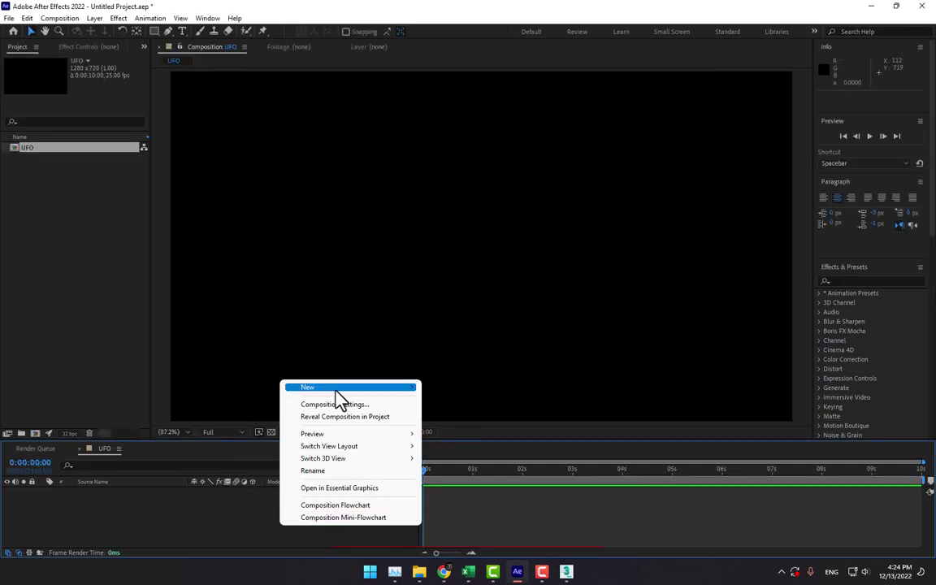
pyautogui.moveTo(350, 387)
pyautogui.click(467, 416)
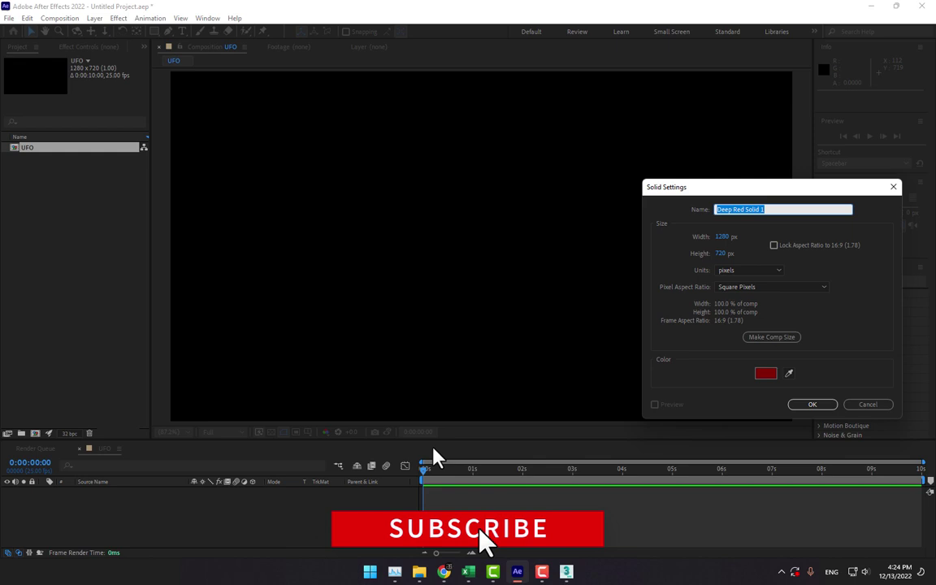
pyautogui.write('E3D')
pyautogui.press('Return')
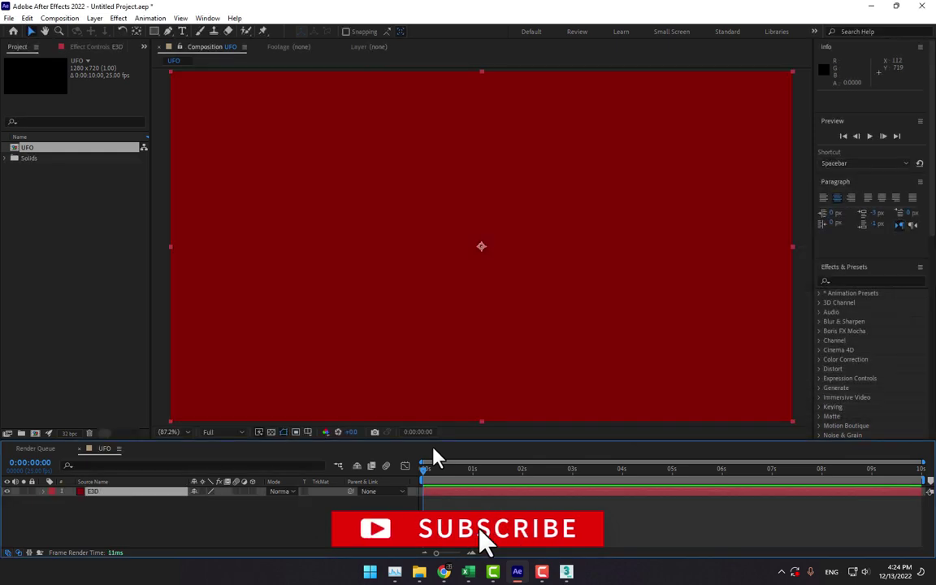
# Step: Apply the Video Copilot Element effect to E3D and open its Scene Setup
pyautogui.click(120, 19)
pyautogui.moveTo(148, 527)
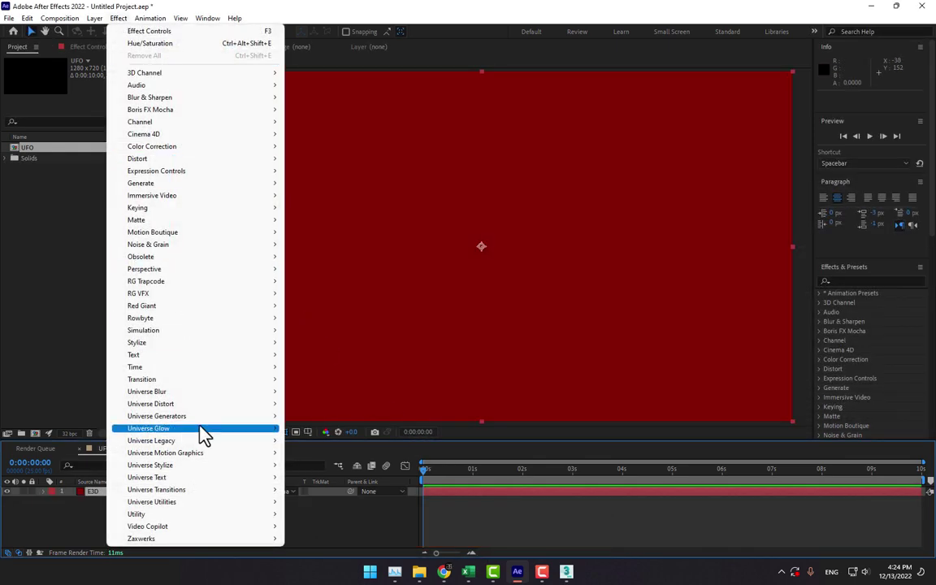
pyautogui.click(309, 526)
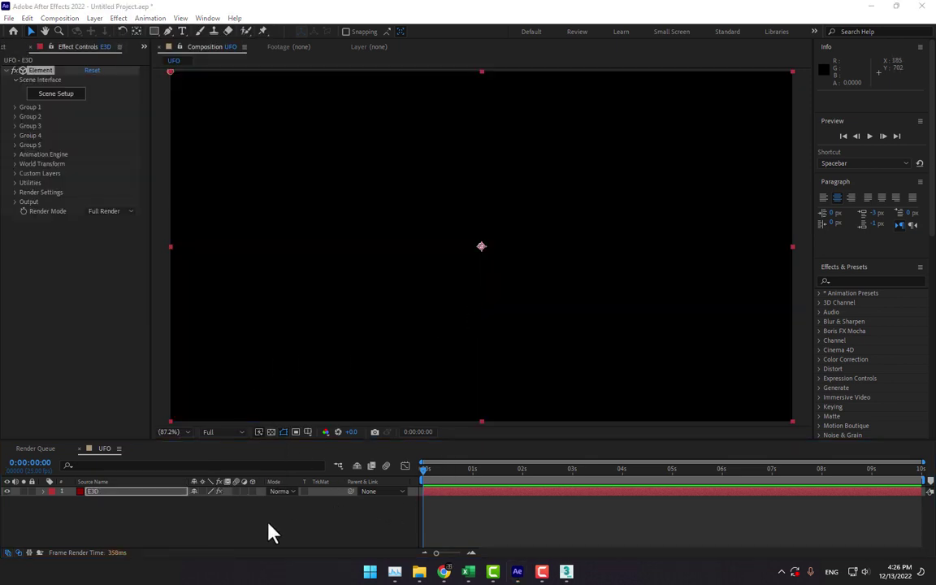
pyautogui.click(37, 70)
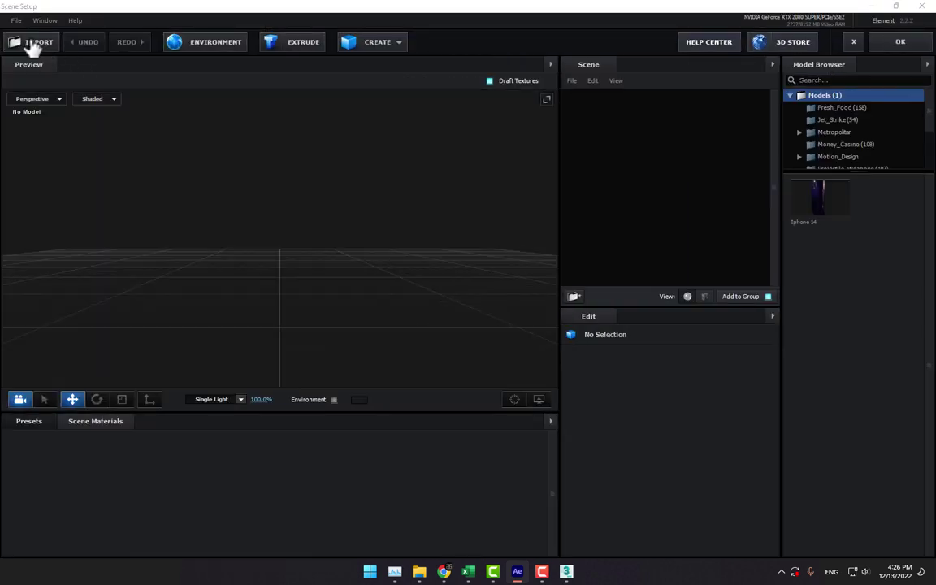
# Step: Import UFO.obj from the desktop into Element 3D with the default import preferences
pyautogui.click(35, 47)
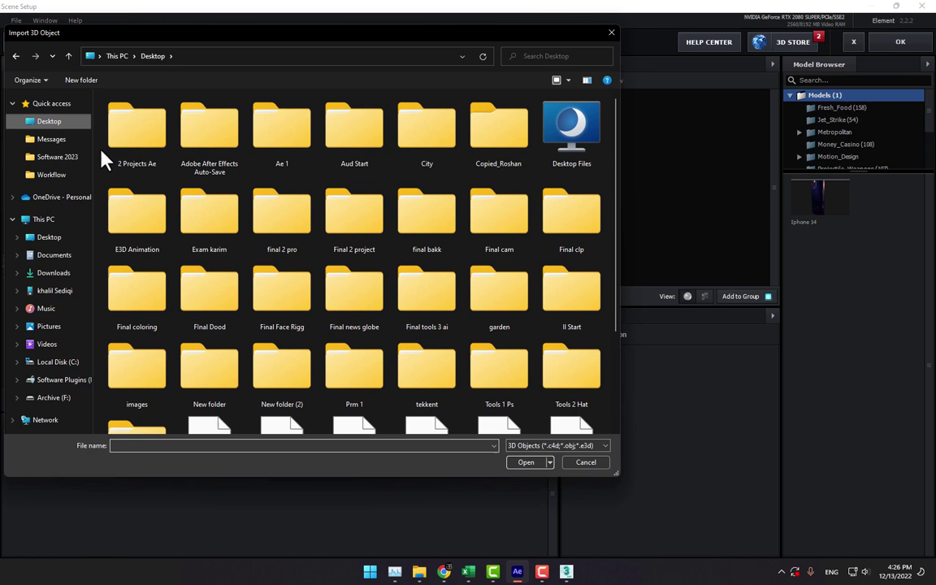
pyautogui.scroll(-3, 431, 264)
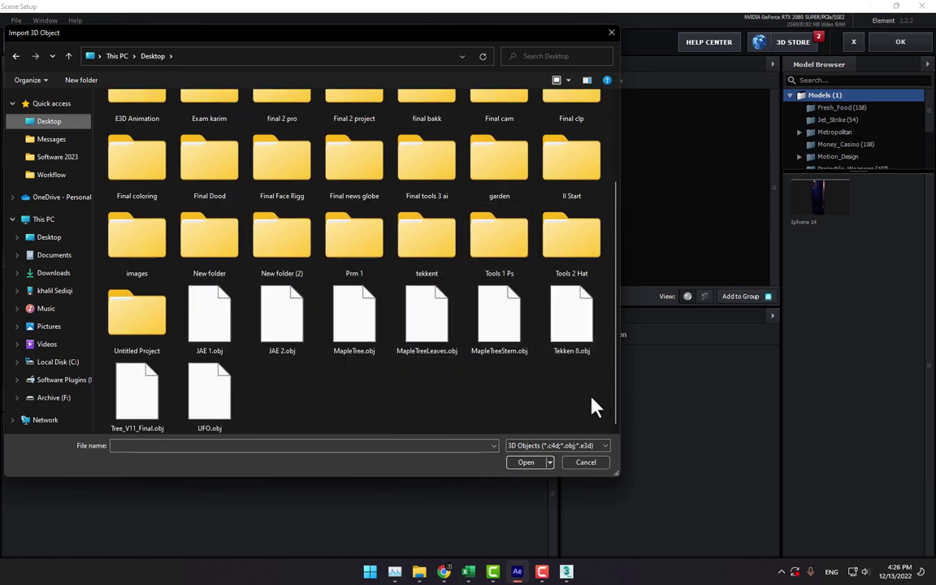
pyautogui.click(213, 395)
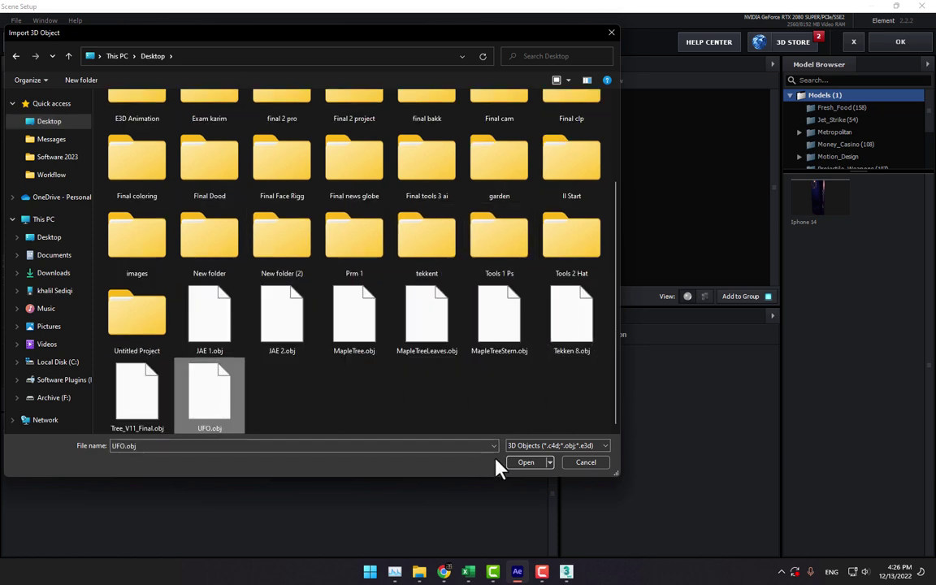
pyautogui.click(524, 462)
pyautogui.click(543, 392)
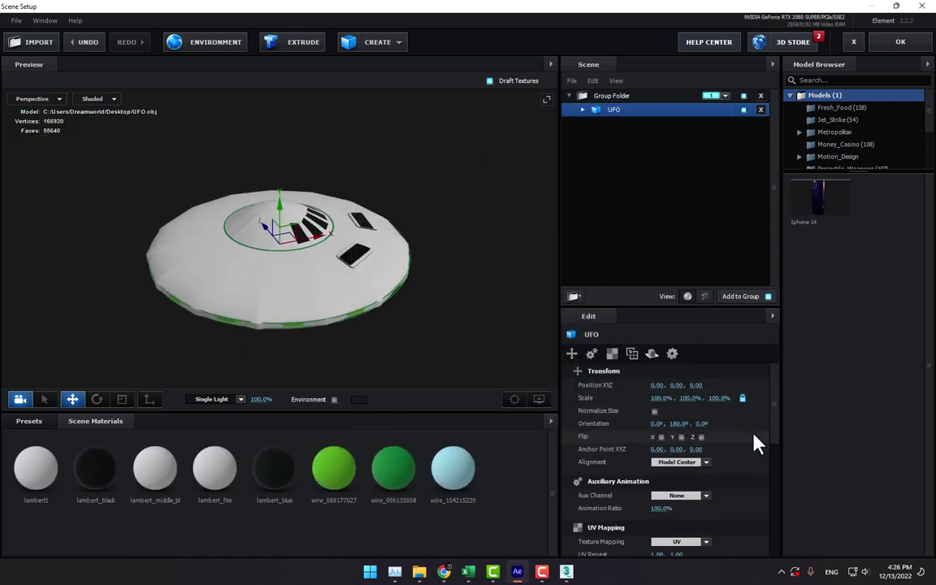
# Step: Enable Normalize Size on the UFO and expand its node to show the materials
pyautogui.scroll(-2, 595, 398)
pyautogui.scroll(-2, 597, 400)
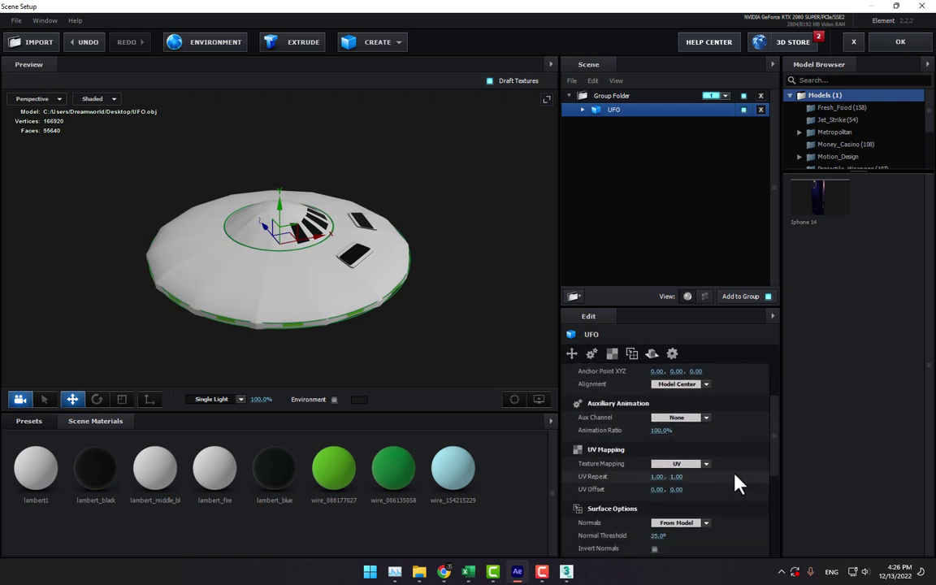
pyautogui.scroll(2, 738, 484)
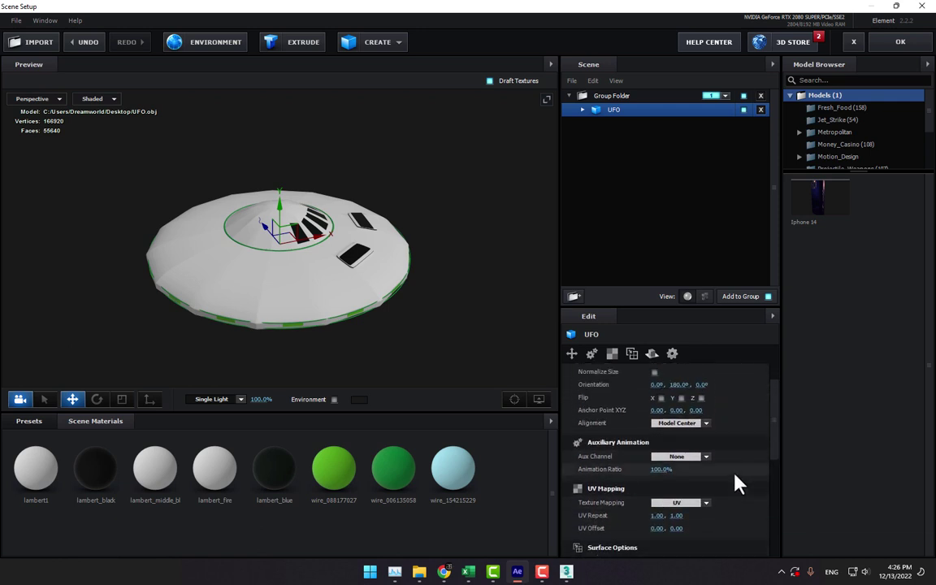
pyautogui.click(655, 372)
pyautogui.scroll(3, 292, 293)
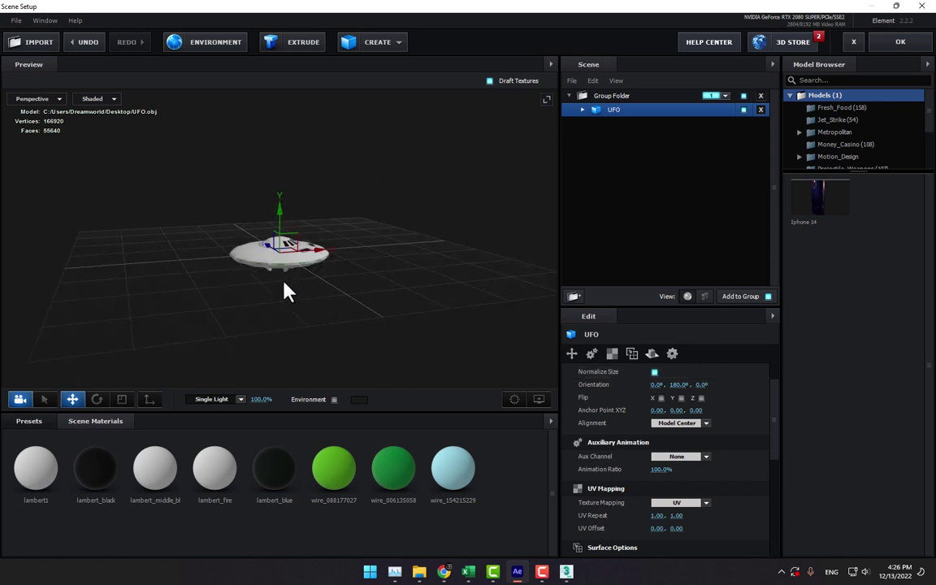
pyautogui.scroll(3, 284, 286)
pyautogui.scroll(2, 284, 286)
pyautogui.moveTo(284, 286)
pyautogui.mouseDown()
pyautogui.moveTo(485, 220)
pyautogui.moveTo(428, 236)
pyautogui.moveTo(473, 211)
pyautogui.mouseUp()
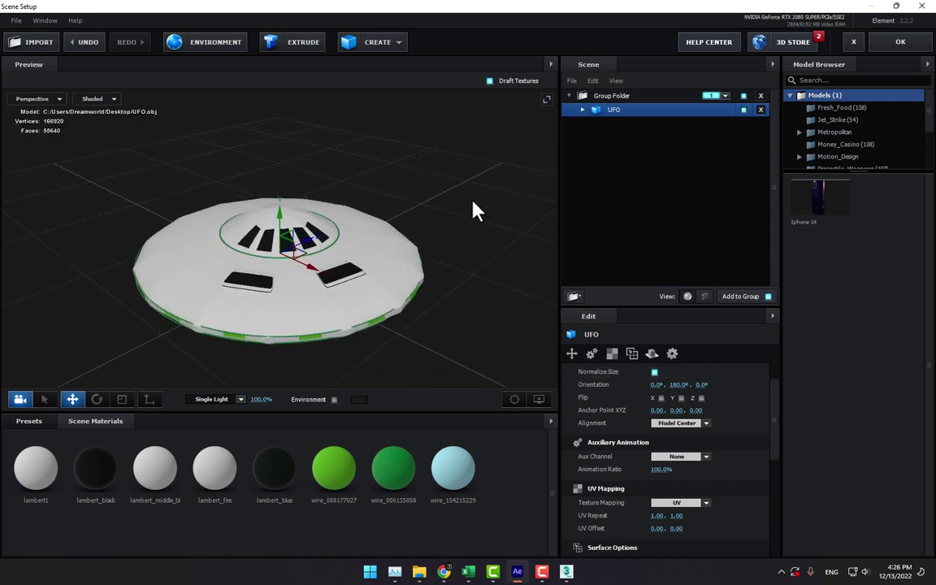
pyautogui.click(582, 110)
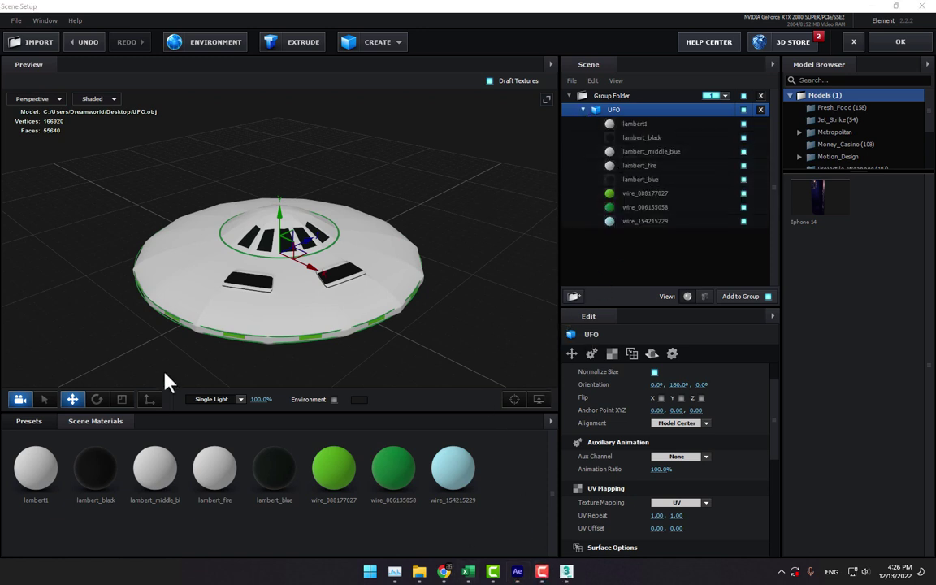
# Step: Show the preset folders and open the UFO's lambert1 material settings
pyautogui.click(31, 424)
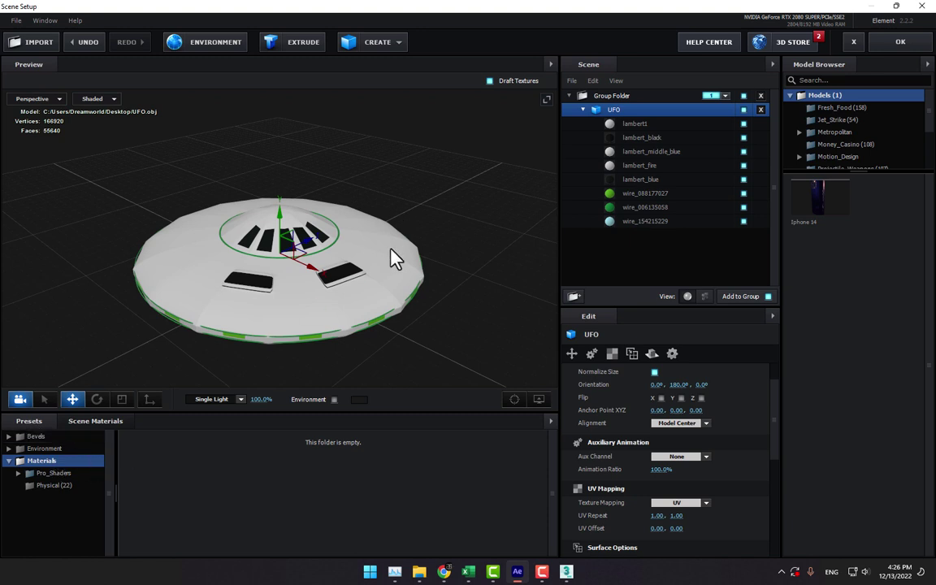
pyautogui.moveTo(391, 259)
pyautogui.mouseDown()
pyautogui.moveTo(411, 299)
pyautogui.moveTo(406, 251)
pyautogui.moveTo(400, 260)
pyautogui.mouseUp()
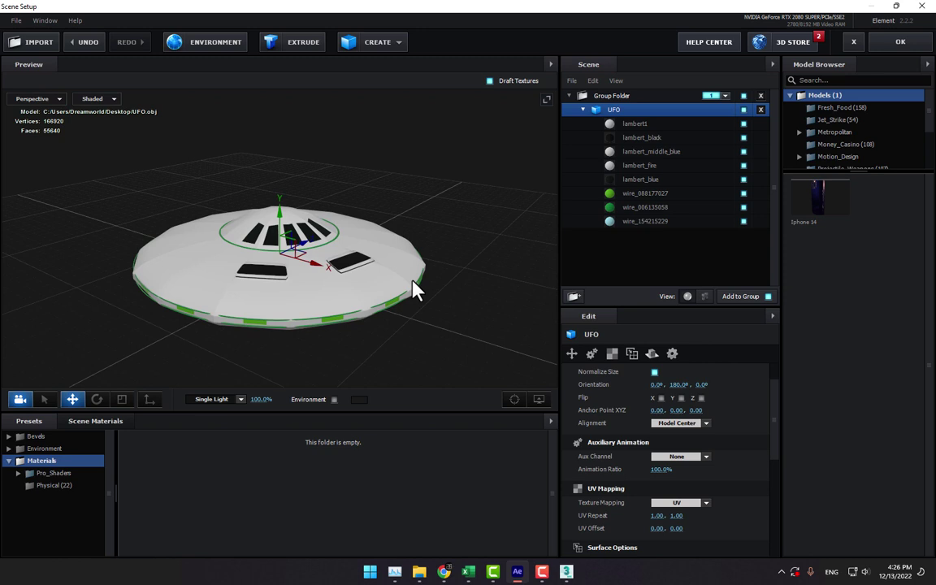
pyautogui.moveTo(413, 291); pyautogui.dragTo(411, 285)
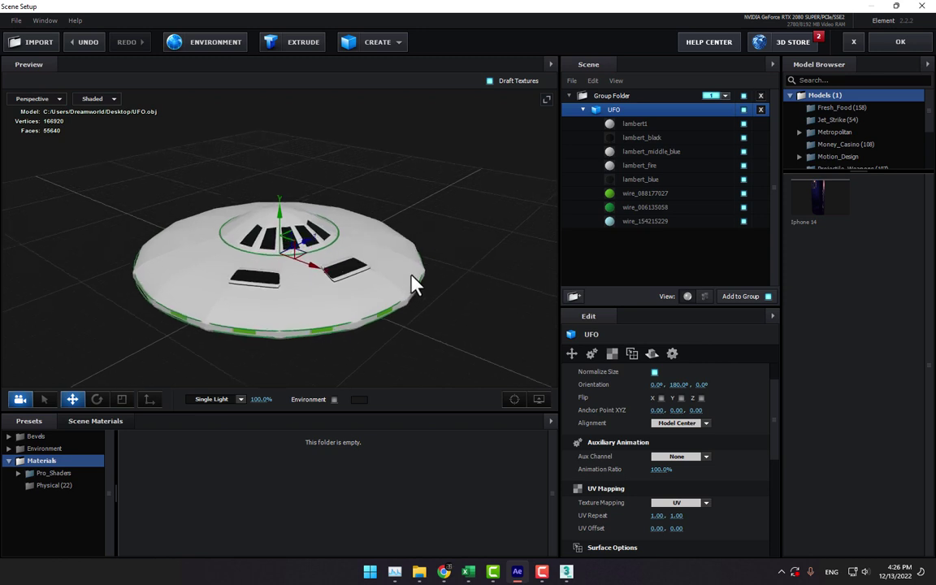
pyautogui.click(658, 155)
pyautogui.click(740, 124)
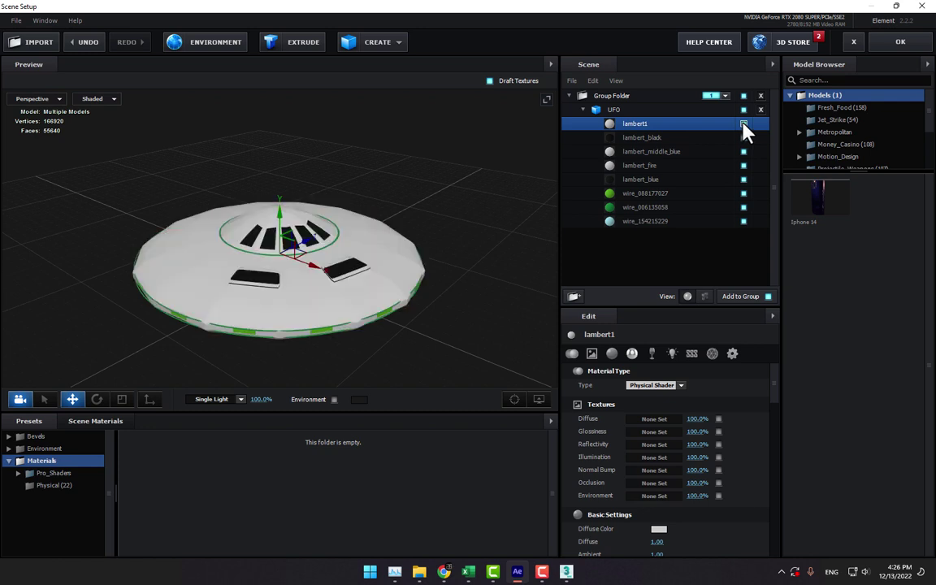
# Step: Display the 22 Physical material presets
pyautogui.doubleClick(50, 473)
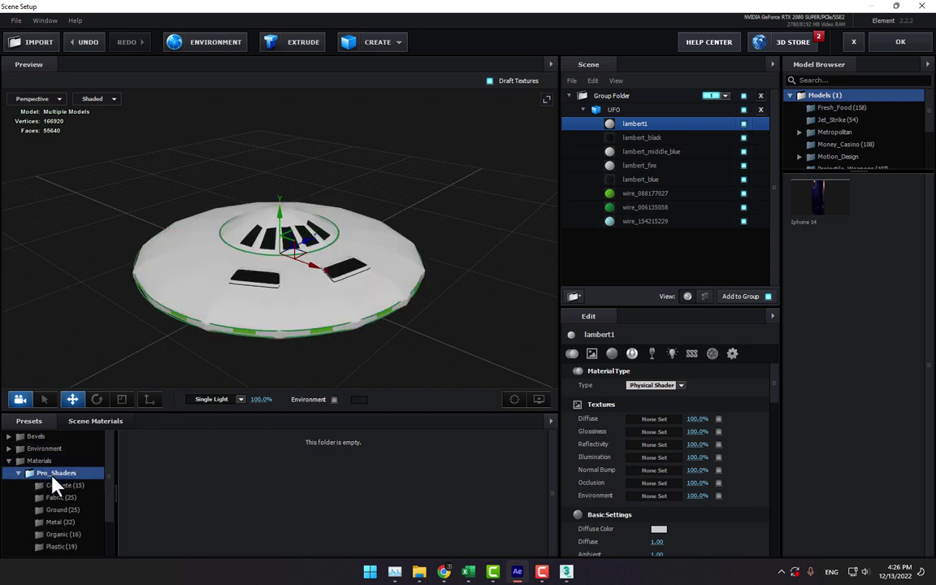
pyautogui.doubleClick(55, 474)
pyautogui.click(55, 486)
pyautogui.scroll(-2, 338, 480)
pyautogui.scroll(-1, 339, 480)
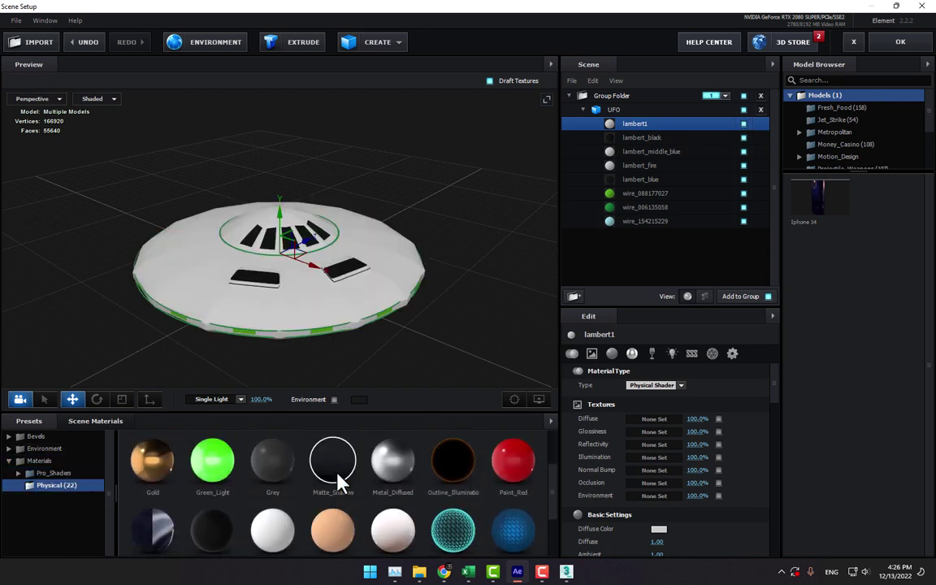
pyautogui.scroll(1, 309, 488)
pyautogui.scroll(1, 252, 492)
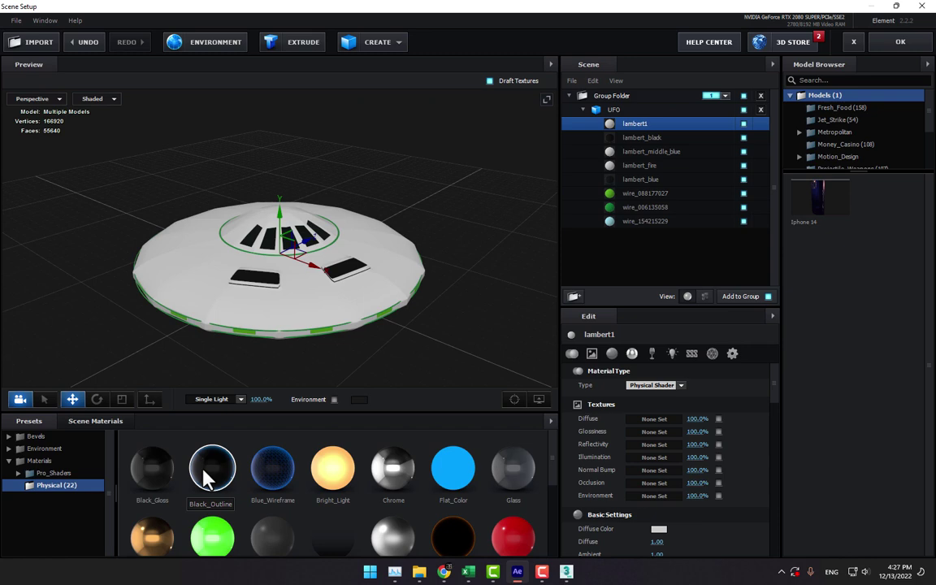
# Step: Replace lambert1 with the Gold preset and tint it bright green
pyautogui.moveTo(162, 539)
pyautogui.mouseDown()
pyautogui.moveTo(685, 193)
pyautogui.moveTo(641, 124)
pyautogui.mouseUp()
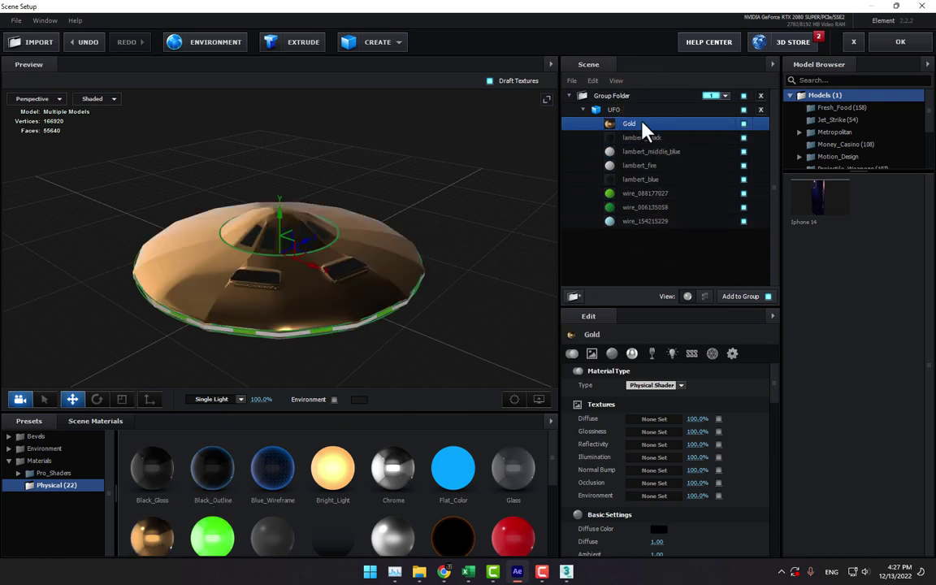
pyautogui.click(633, 353)
pyautogui.click(658, 387)
pyautogui.moveTo(712, 403); pyautogui.dragTo(715, 431)
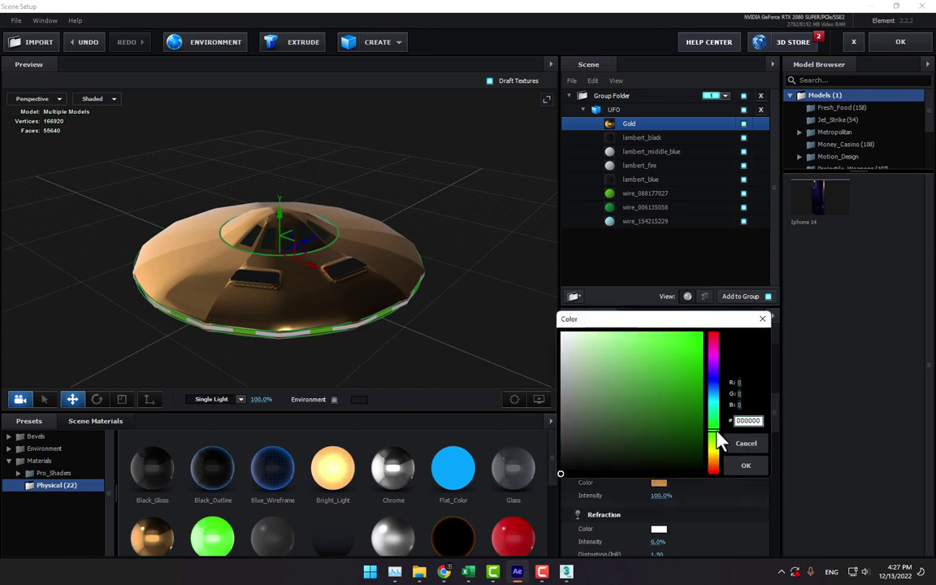
pyautogui.click(701, 369)
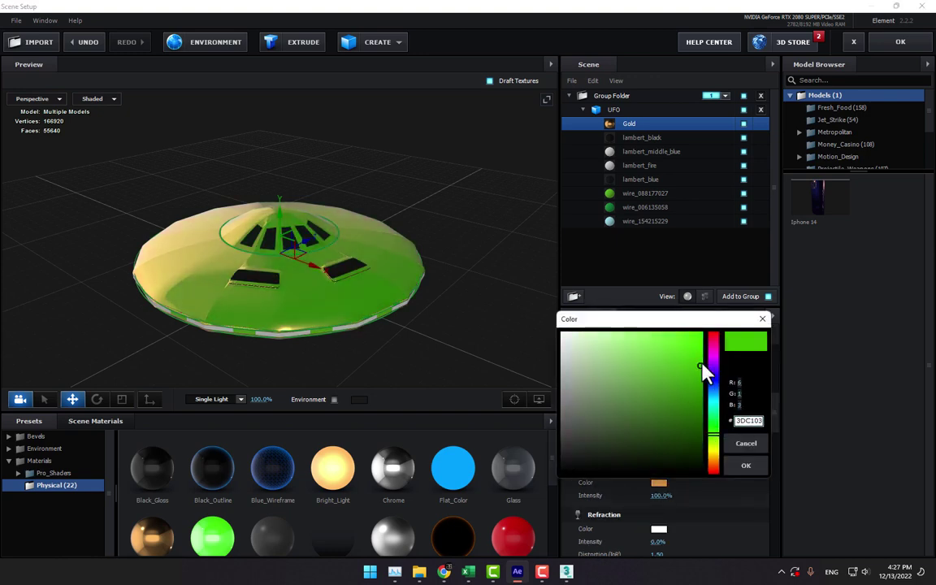
pyautogui.click(746, 466)
pyautogui.moveTo(433, 309)
pyautogui.mouseDown()
pyautogui.moveTo(423, 281)
pyautogui.moveTo(528, 243)
pyautogui.mouseUp()
# Step: Apply Black_Gloss to lambert_black and Bright_Light to lambert_middle_blue
pyautogui.click(742, 143)
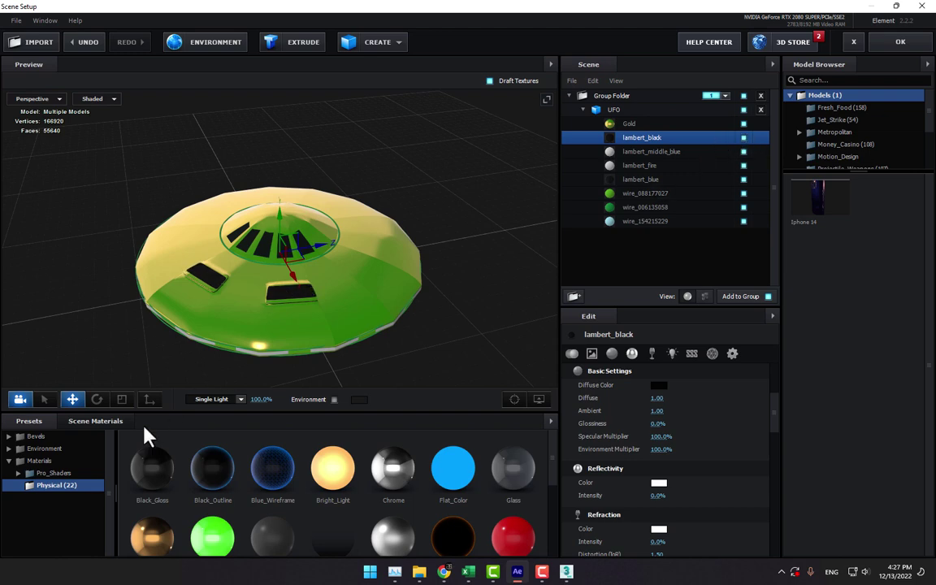
pyautogui.moveTo(158, 485); pyautogui.dragTo(665, 140)
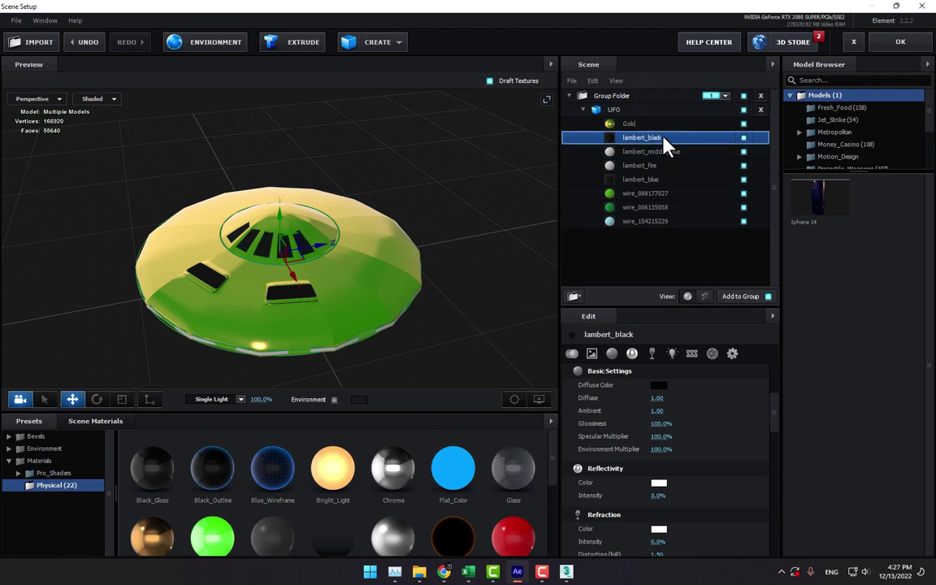
pyautogui.moveTo(451, 266); pyautogui.dragTo(453, 262)
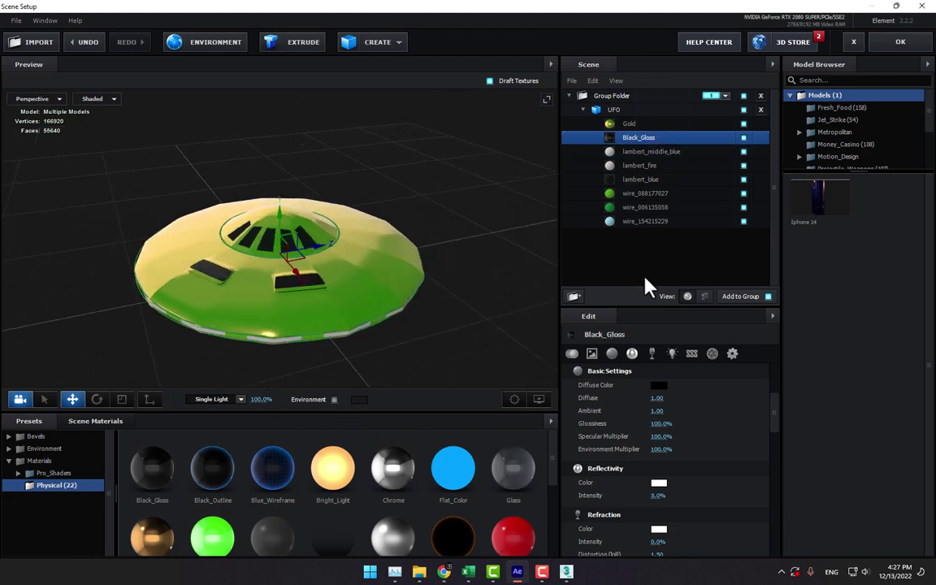
pyautogui.click(707, 152)
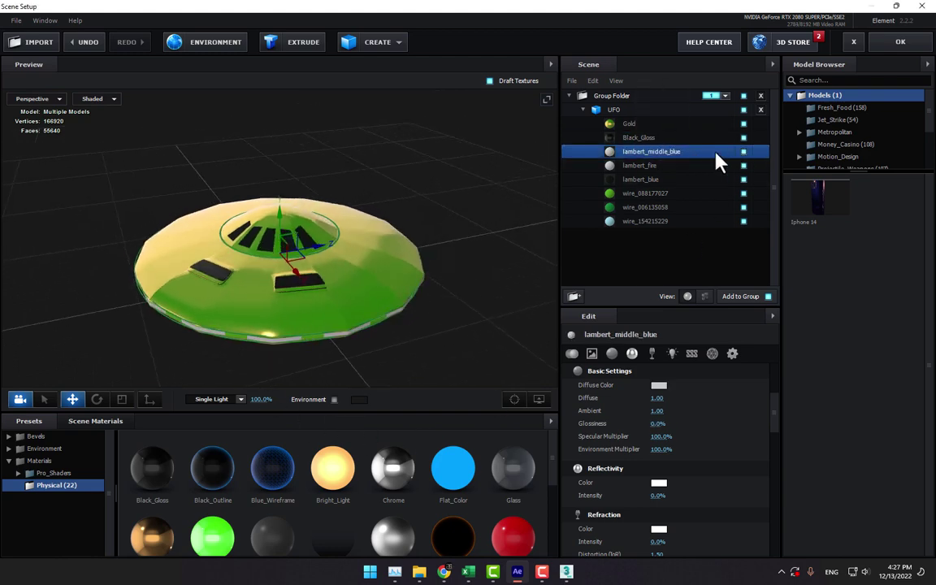
pyautogui.moveTo(333, 469); pyautogui.dragTo(691, 152)
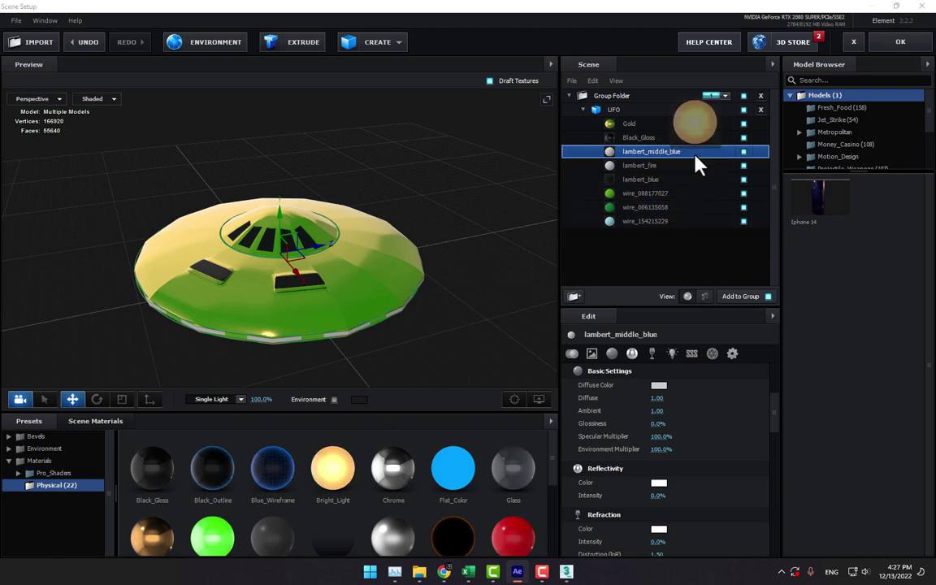
# Step: Apply Black_Outline to lambert_fire and Black_Gloss to lambert_blue
pyautogui.click(715, 165)
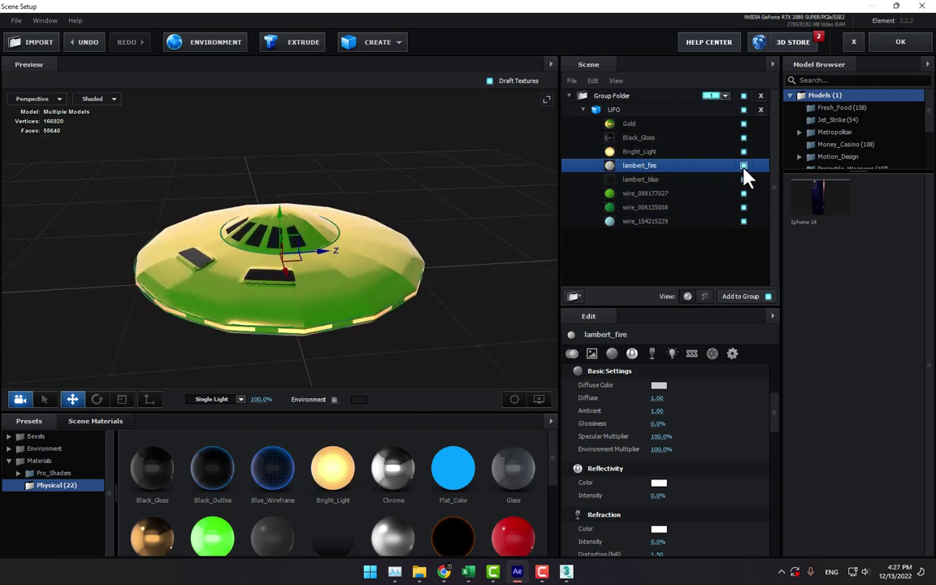
pyautogui.moveTo(520, 212); pyautogui.dragTo(476, 263)
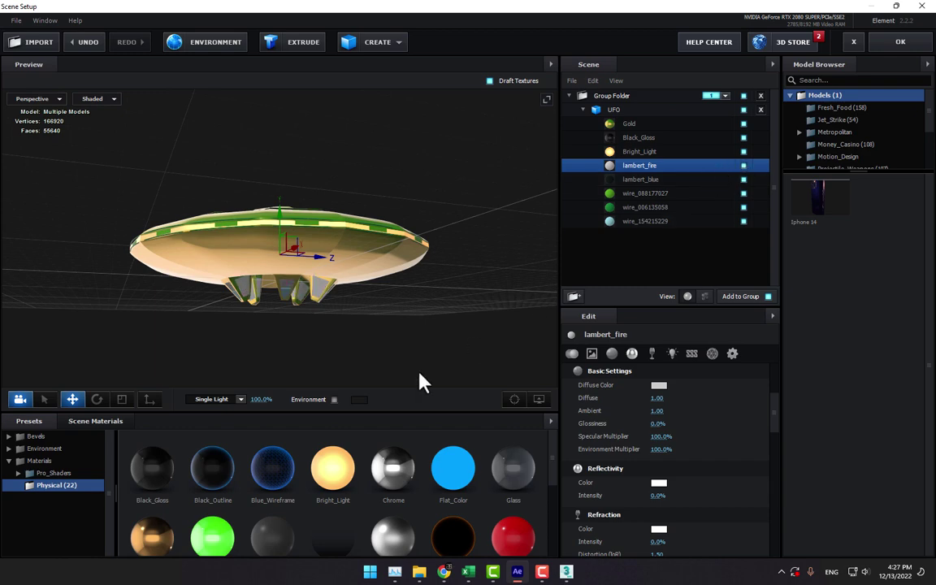
pyautogui.moveTo(189, 483); pyautogui.dragTo(650, 169)
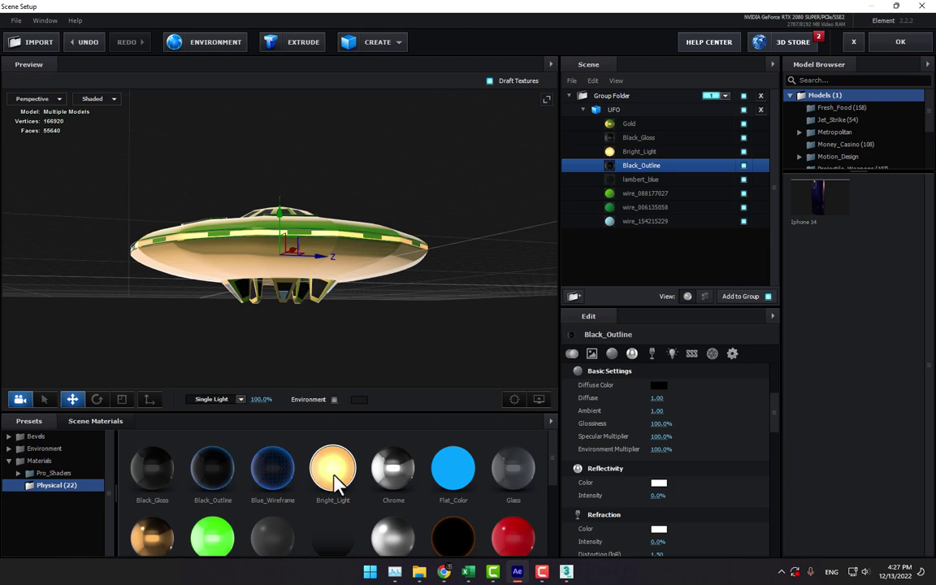
pyautogui.moveTo(408, 332); pyautogui.dragTo(332, 331)
pyautogui.click(754, 180)
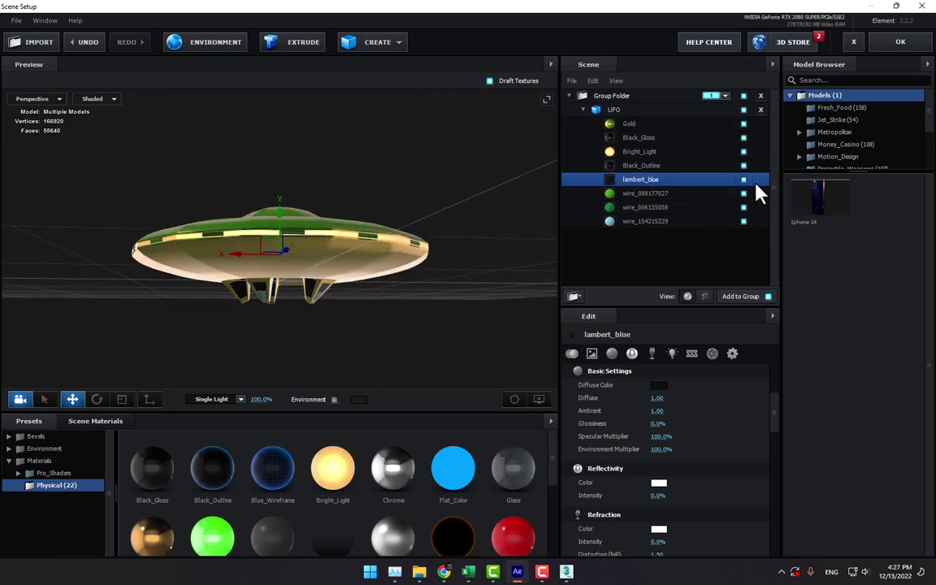
pyautogui.moveTo(450, 267); pyautogui.dragTo(665, 217)
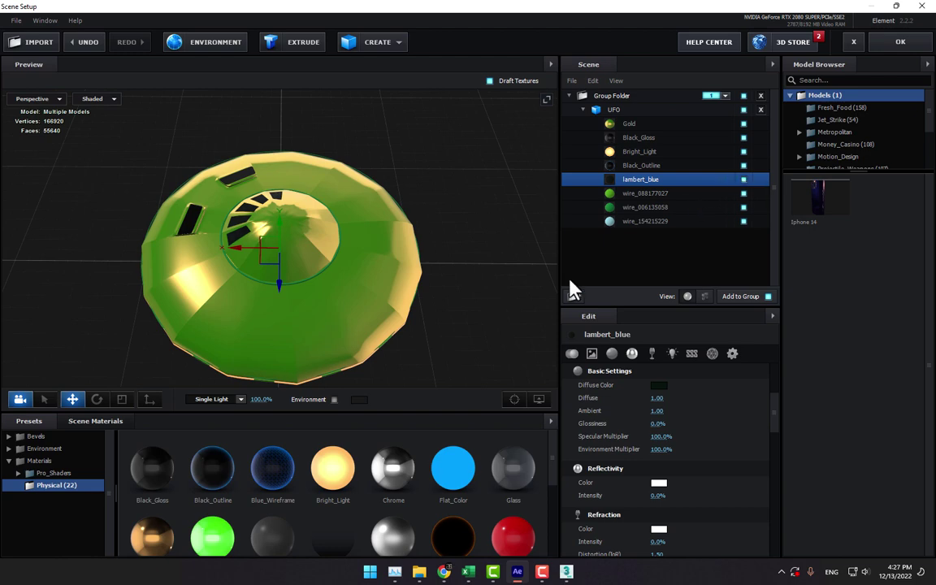
pyautogui.moveTo(146, 475); pyautogui.dragTo(677, 180)
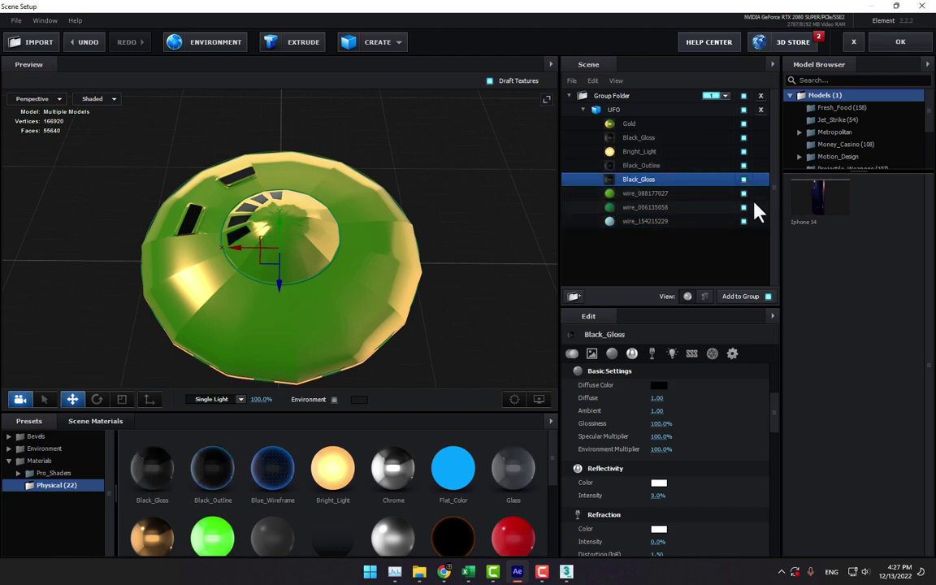
pyautogui.moveTo(482, 291); pyautogui.dragTo(539, 221)
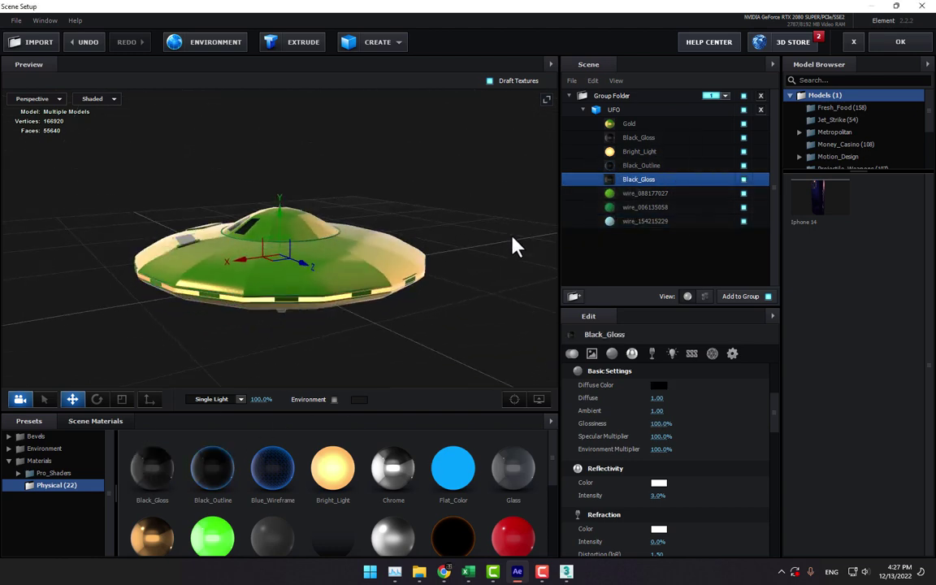
# Step: Assign Bright_Light to wire_088177027, Chrome to wire_006135058 and Bright_Light to wire_154215229
pyautogui.click(723, 194)
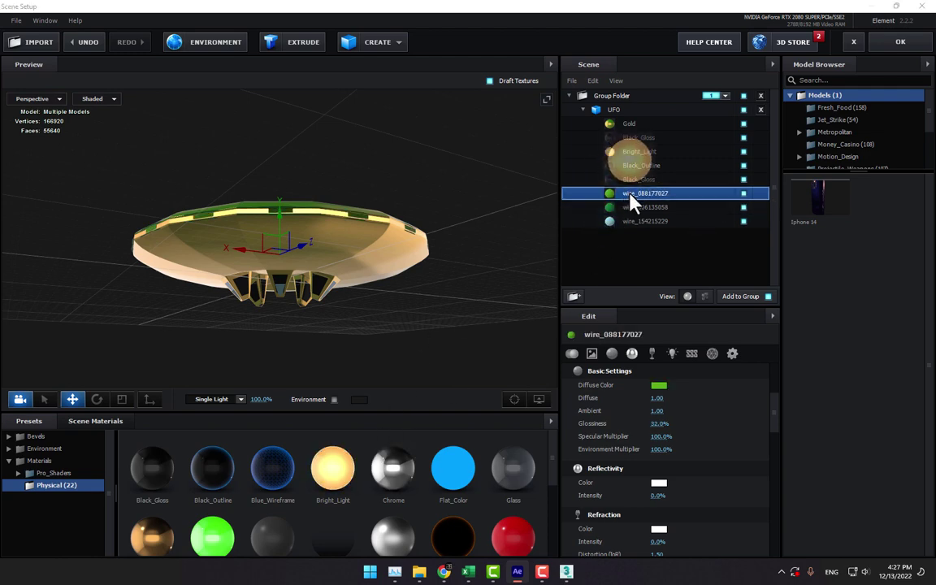
pyautogui.moveTo(332, 479); pyautogui.dragTo(633, 195)
pyautogui.click(704, 207)
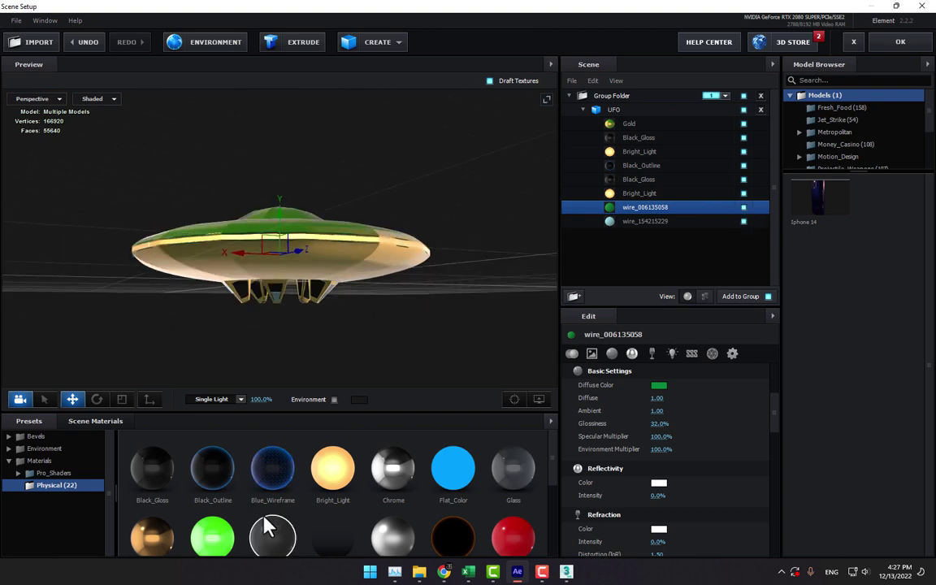
pyautogui.moveTo(325, 472); pyautogui.dragTo(340, 479)
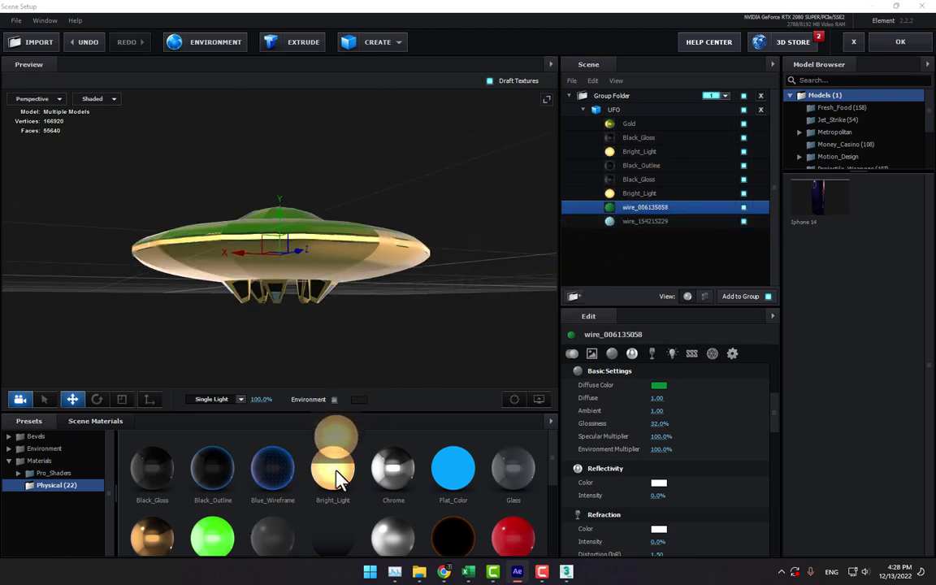
pyautogui.moveTo(393, 467); pyautogui.dragTo(662, 208)
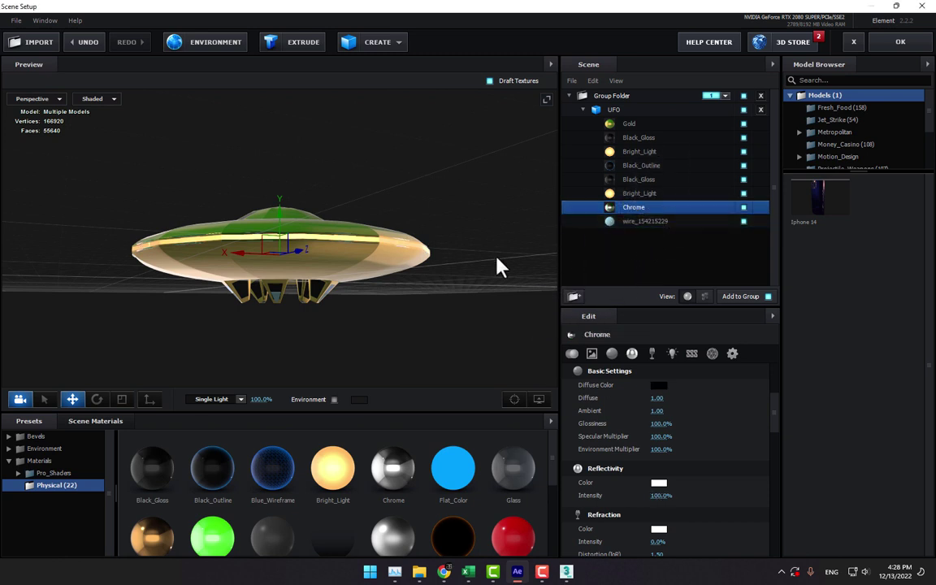
pyautogui.click(728, 224)
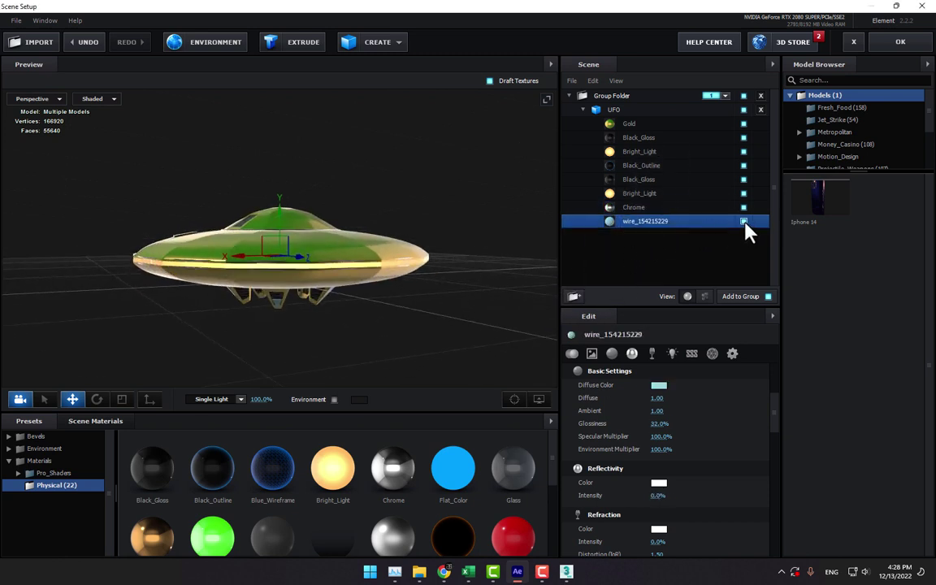
pyautogui.moveTo(319, 492); pyautogui.dragTo(688, 223)
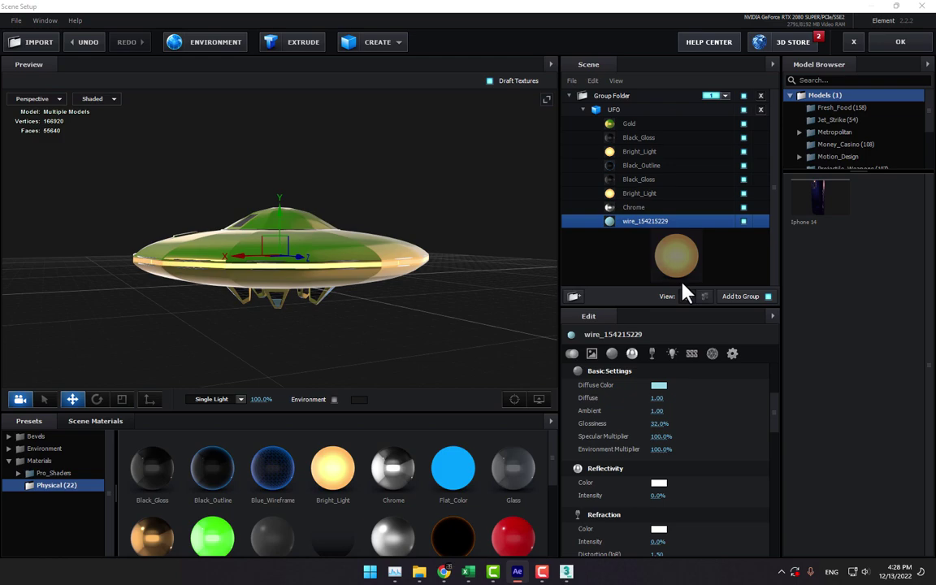
pyautogui.moveTo(457, 272)
pyautogui.mouseDown()
pyautogui.moveTo(337, 311)
pyautogui.moveTo(549, 282)
pyautogui.moveTo(625, 313)
pyautogui.moveTo(403, 289)
pyautogui.moveTo(387, 343)
pyautogui.mouseUp()
# Step: Open the Pro_Shaders > Metal shader collection
pyautogui.doubleClick(26, 473)
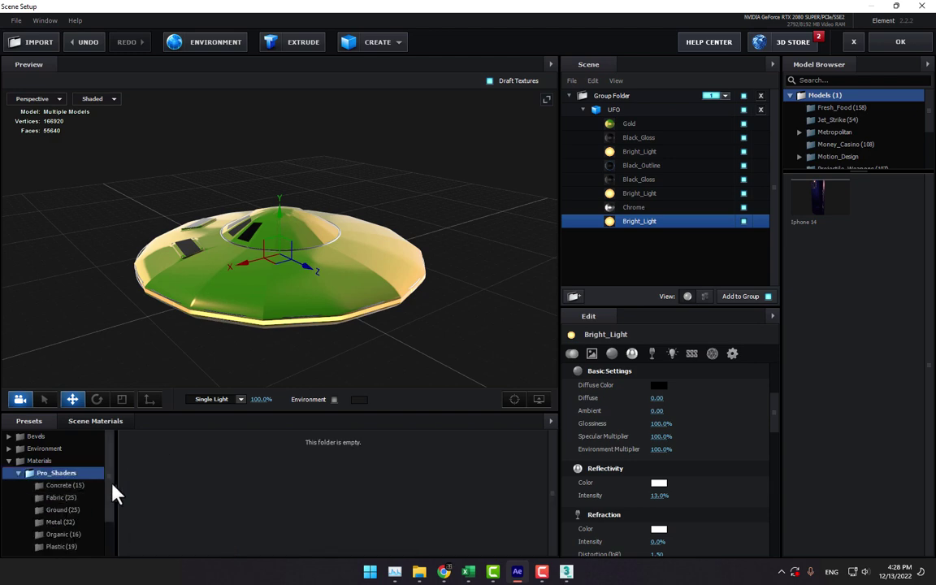
pyautogui.scroll(-1, 63, 500)
pyautogui.click(62, 482)
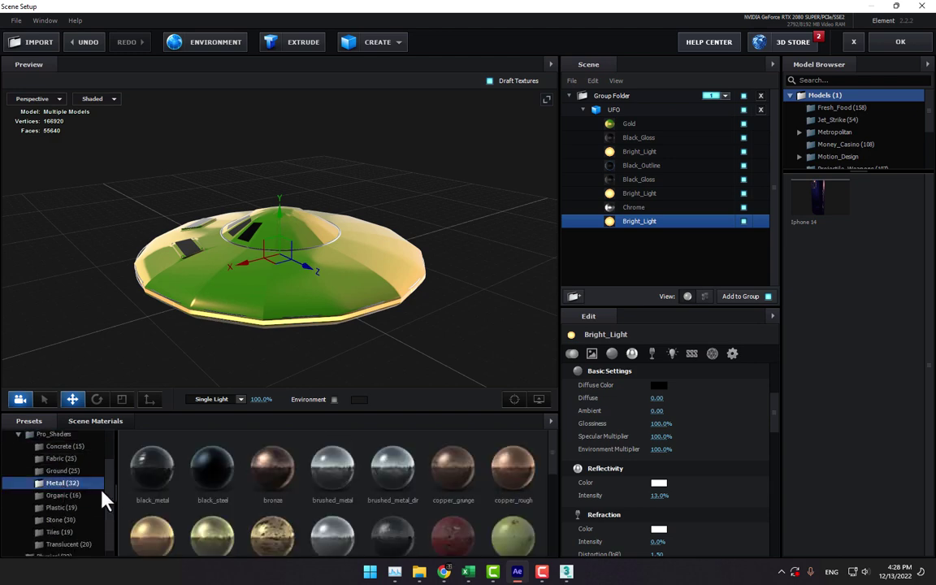
pyautogui.scroll(-2, 412, 485)
pyautogui.scroll(2, 427, 487)
pyautogui.scroll(-1, 431, 493)
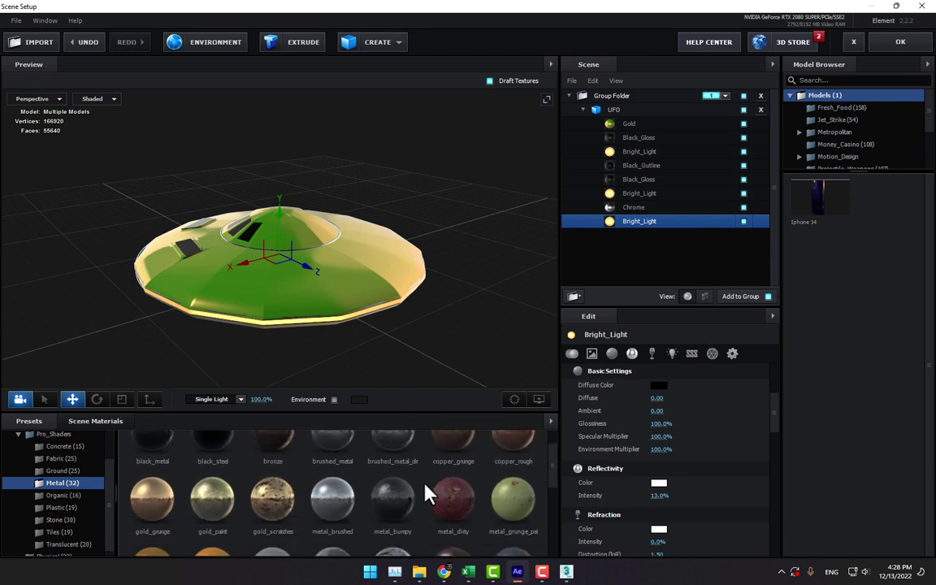
# Step: Try gold_paint and then the green metal_grunge_painted shader on the UFO body
pyautogui.moveTo(234, 506); pyautogui.dragTo(630, 126)
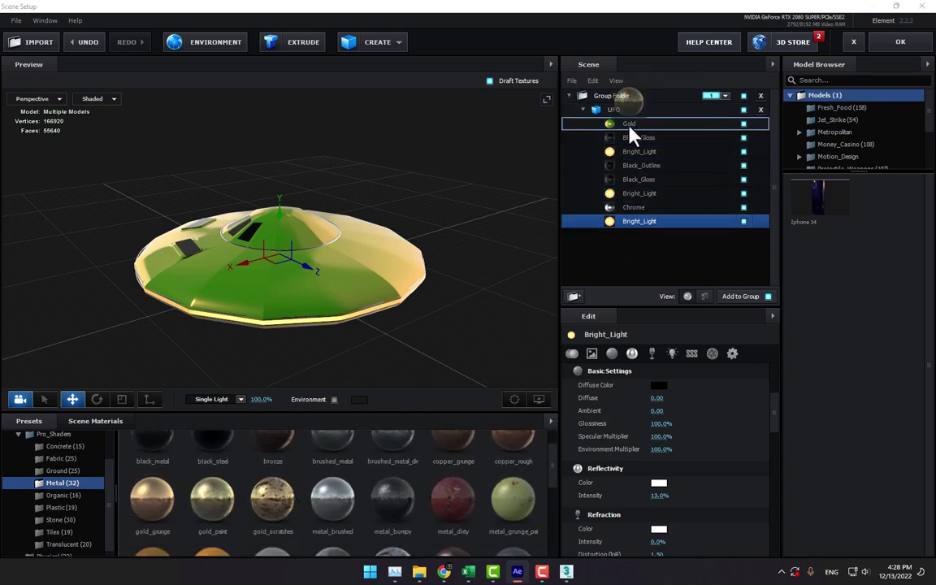
pyautogui.moveTo(387, 299); pyautogui.dragTo(466, 313)
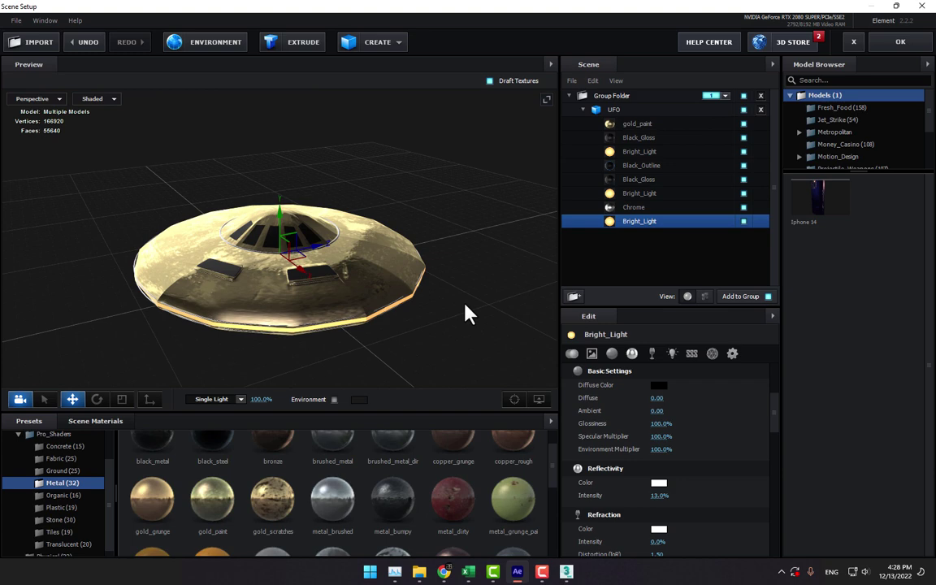
pyautogui.moveTo(513, 501); pyautogui.dragTo(636, 125)
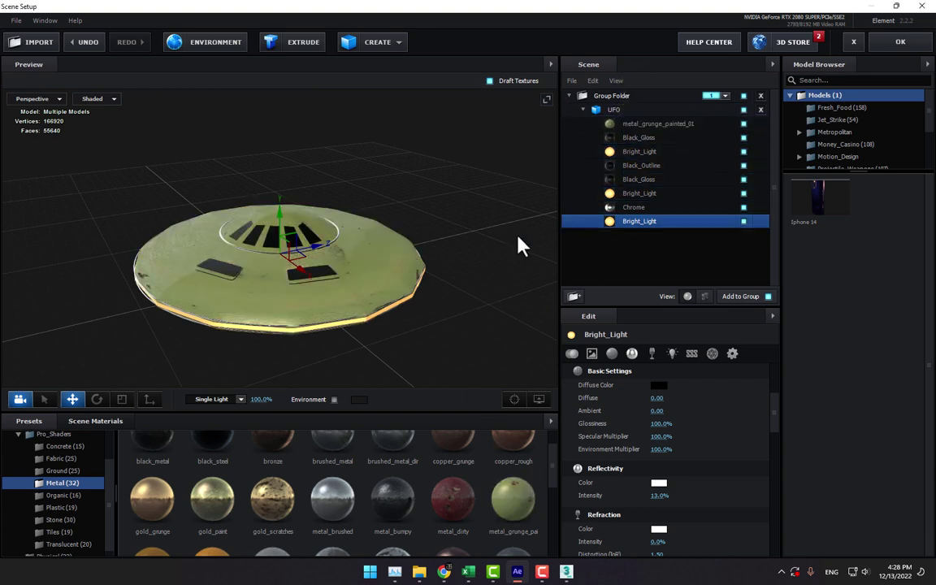
pyautogui.moveTo(518, 244)
pyautogui.mouseDown()
pyautogui.moveTo(480, 299)
pyautogui.moveTo(355, 290)
pyautogui.moveTo(390, 325)
pyautogui.mouseUp()
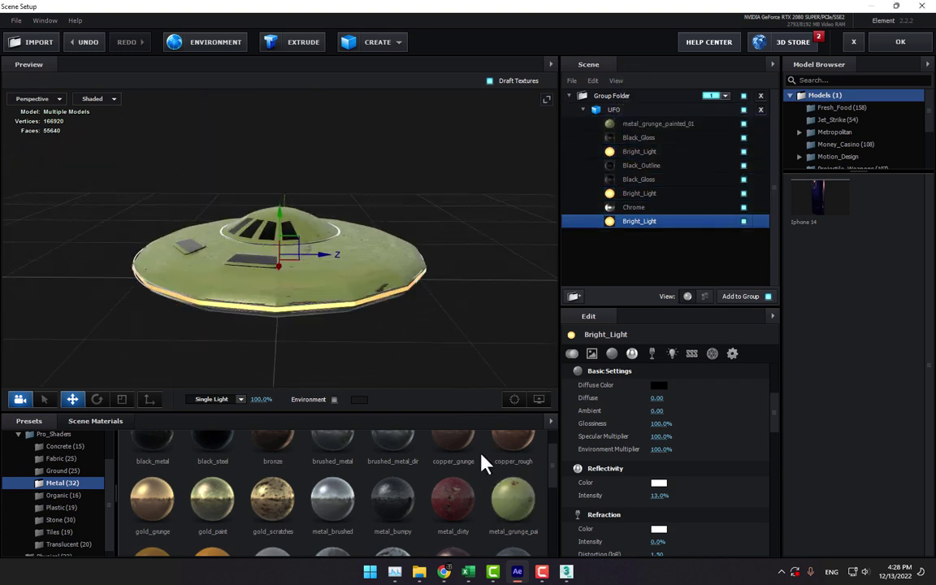
# Step: Put metal_dirty on the UFO body and inspect the red dirty metal
pyautogui.scroll(1, 480, 520)
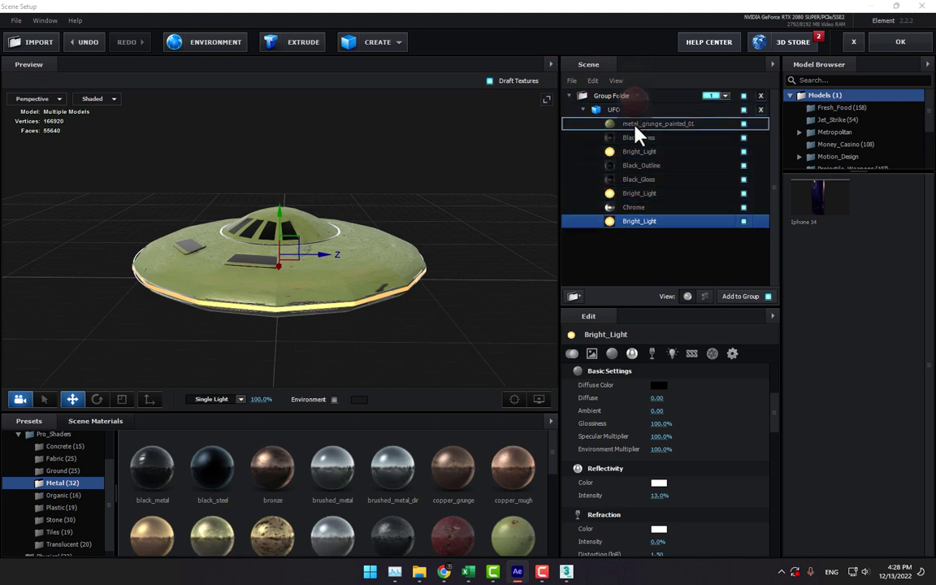
pyautogui.moveTo(459, 538); pyautogui.dragTo(636, 126)
pyautogui.moveTo(359, 293)
pyautogui.mouseDown()
pyautogui.moveTo(429, 300)
pyautogui.moveTo(290, 304)
pyautogui.mouseUp()
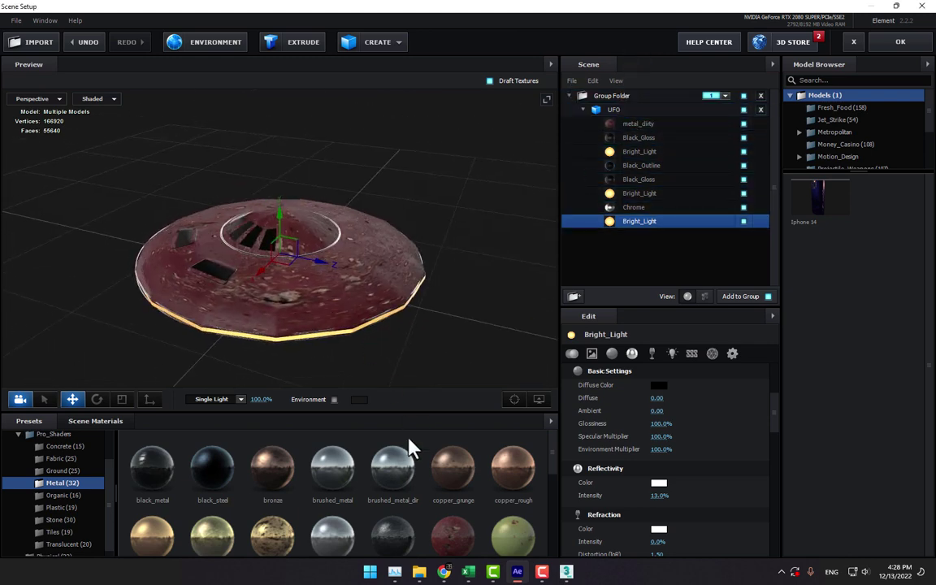
pyautogui.scroll(-2, 251, 524)
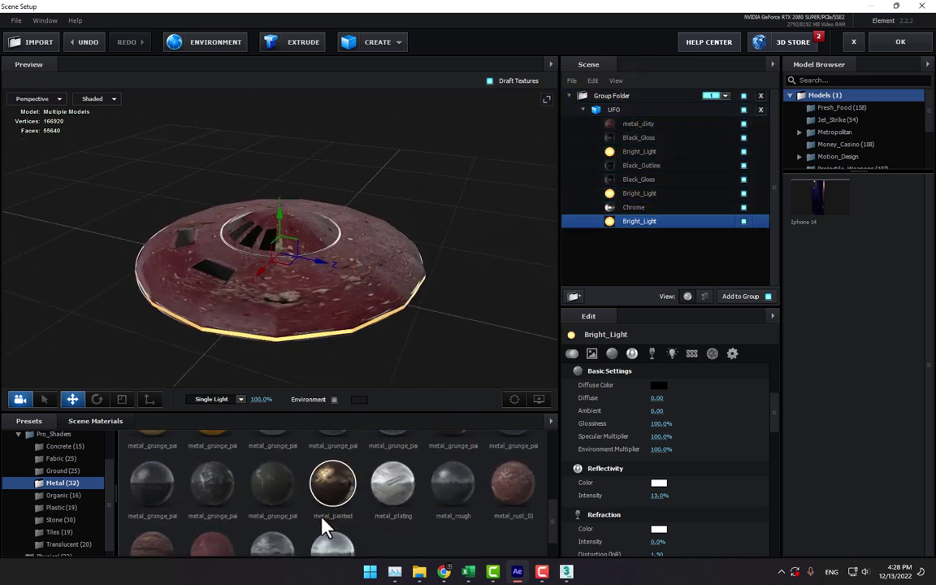
pyautogui.scroll(1, 350, 524)
pyautogui.scroll(-2, 355, 527)
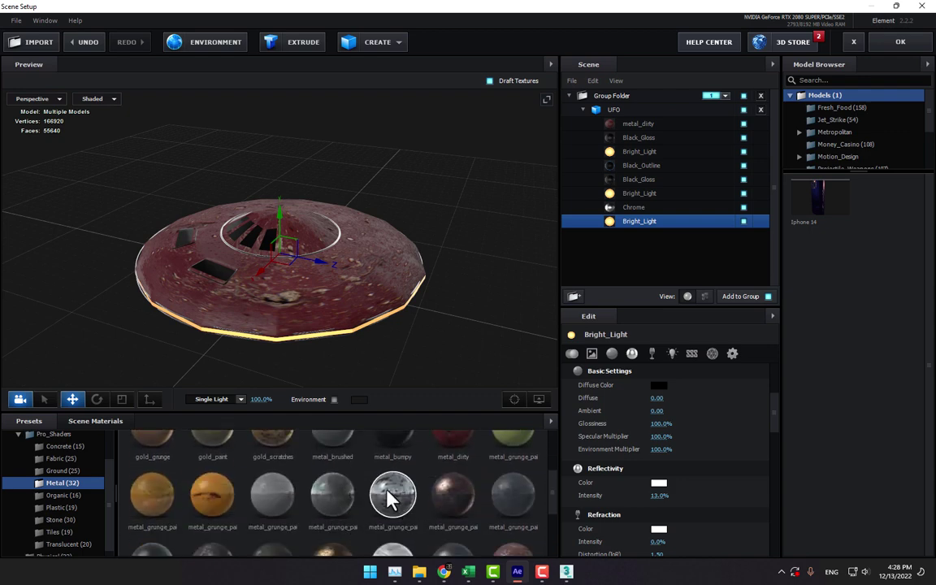
pyautogui.scroll(3, 382, 485)
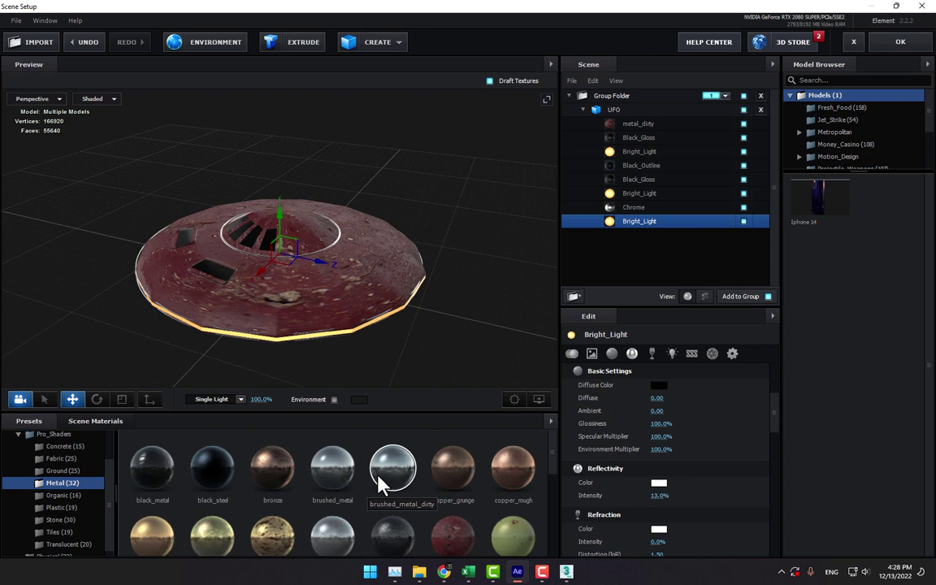
pyautogui.scroll(-2, 381, 484)
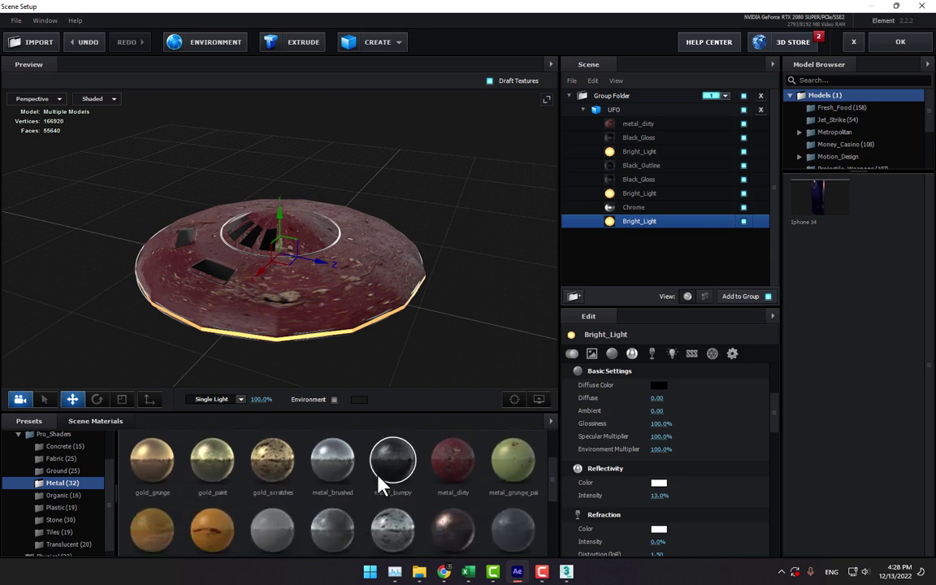
pyautogui.scroll(-2, 380, 485)
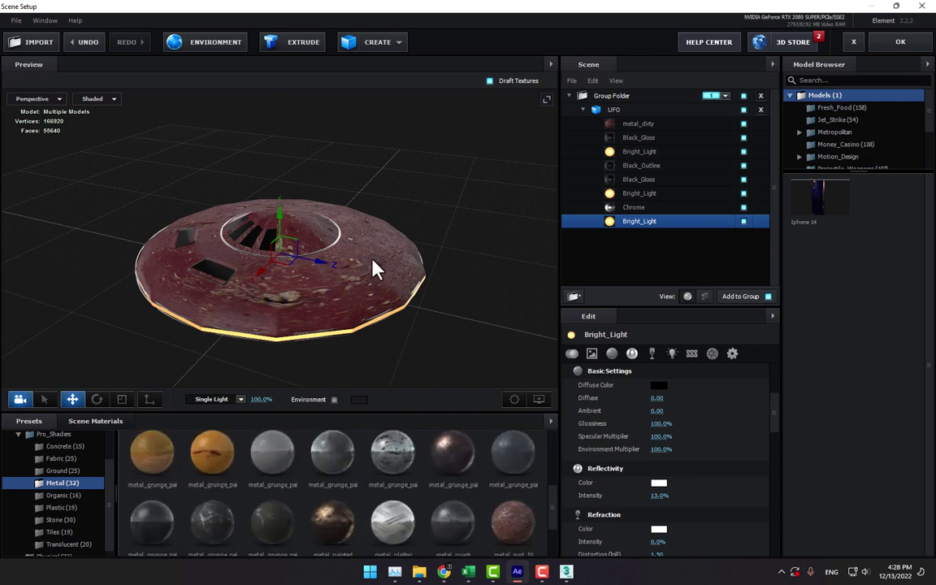
pyautogui.scroll(1, 82, 479)
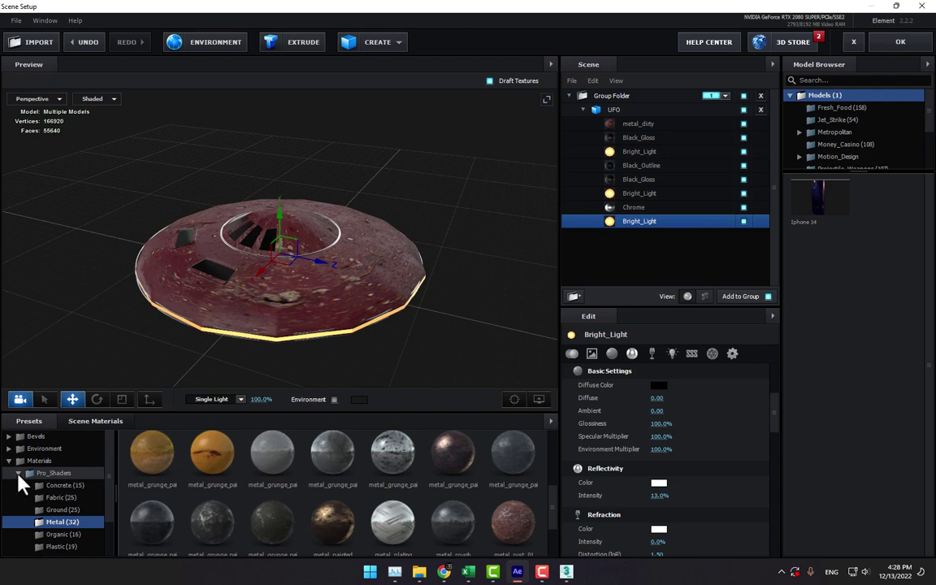
# Step: Switch back to the Physical presets and apply Metal_Diffused to the UFO body
pyautogui.click(49, 473)
pyautogui.click(19, 474)
pyautogui.click(29, 486)
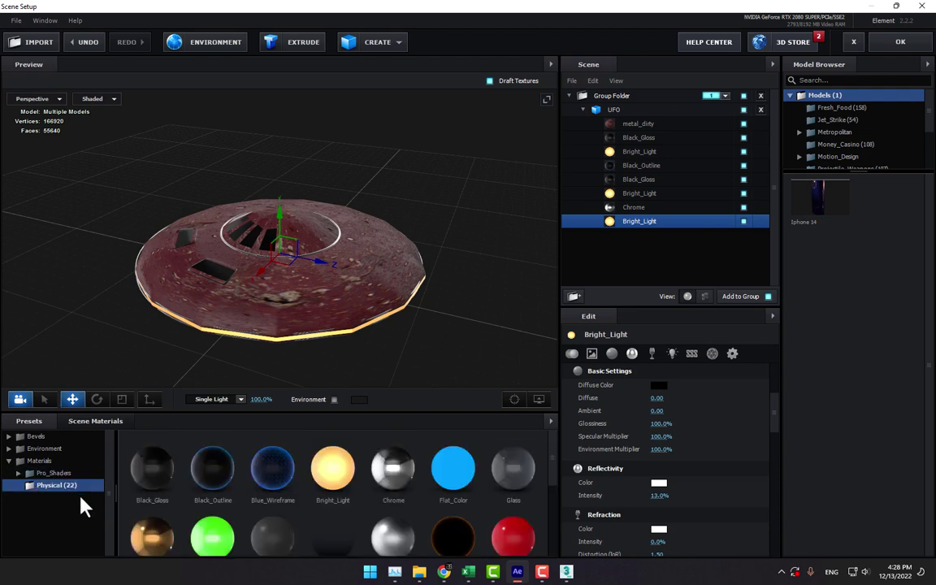
pyautogui.scroll(-2, 434, 508)
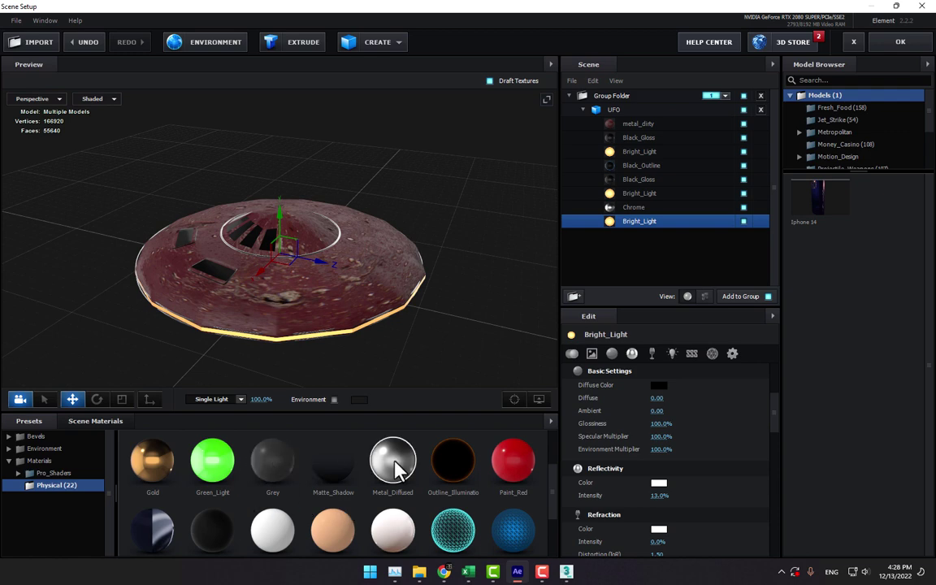
pyautogui.moveTo(392, 461); pyautogui.dragTo(641, 128)
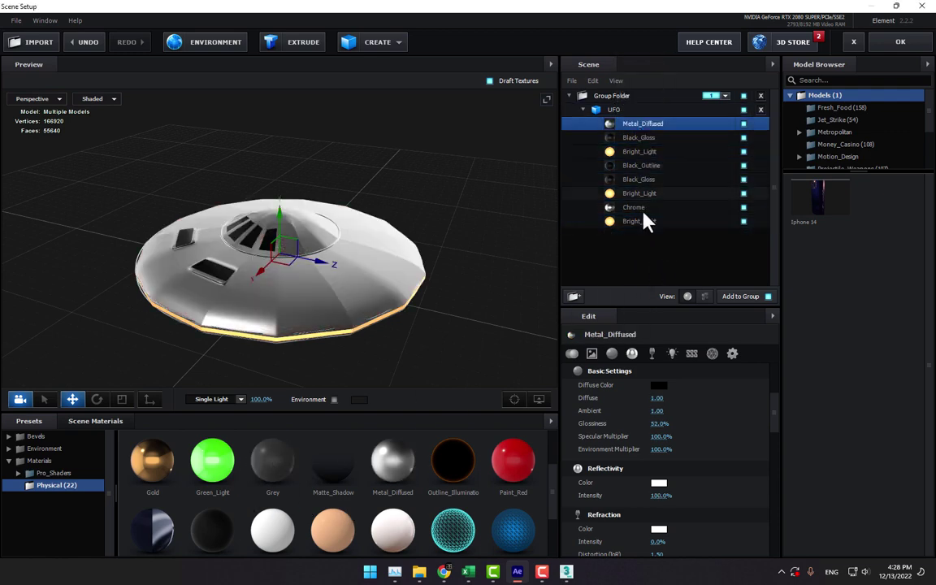
# Step: Tint the body's diffuse colour and a second colour to bright green
pyautogui.click(655, 385)
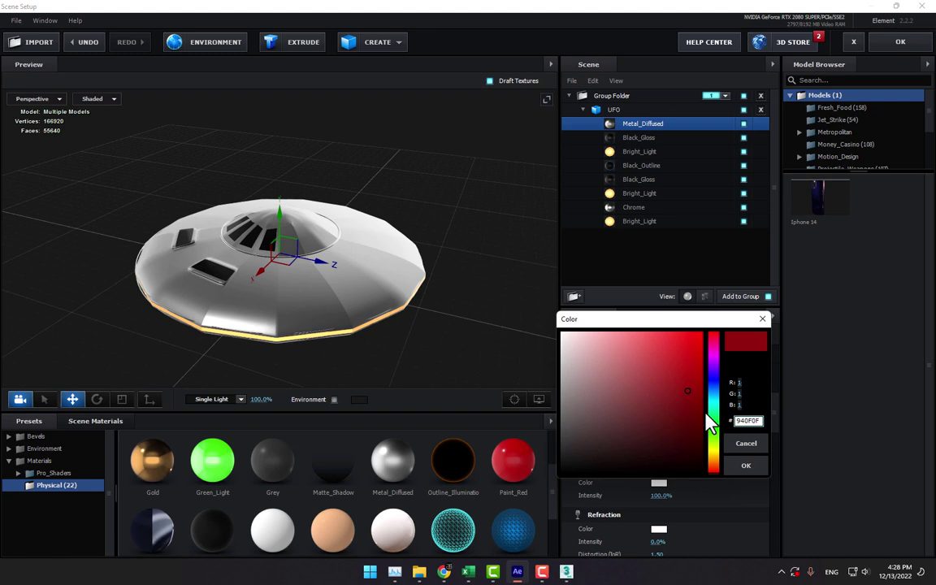
pyautogui.click(714, 443)
pyautogui.click(746, 465)
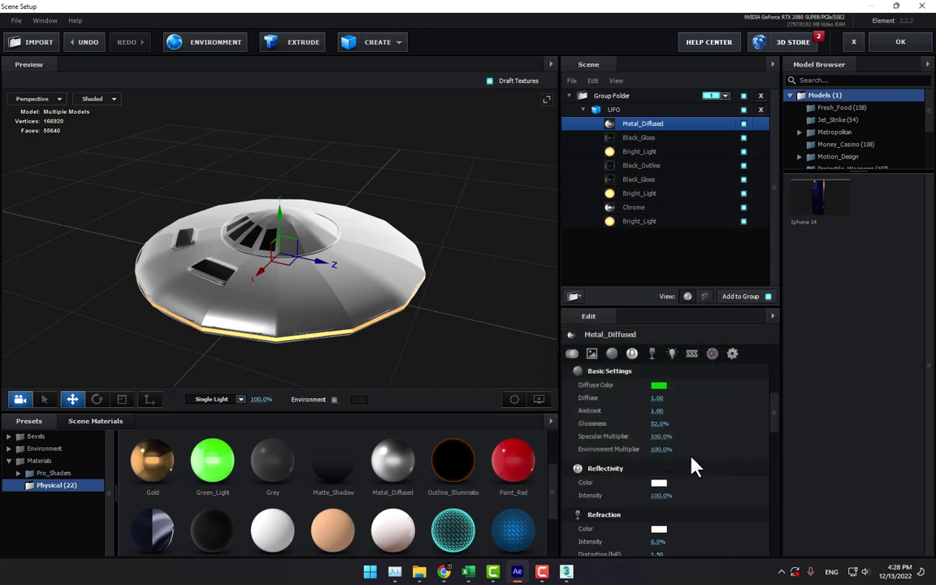
pyautogui.click(658, 485)
pyautogui.click(713, 494)
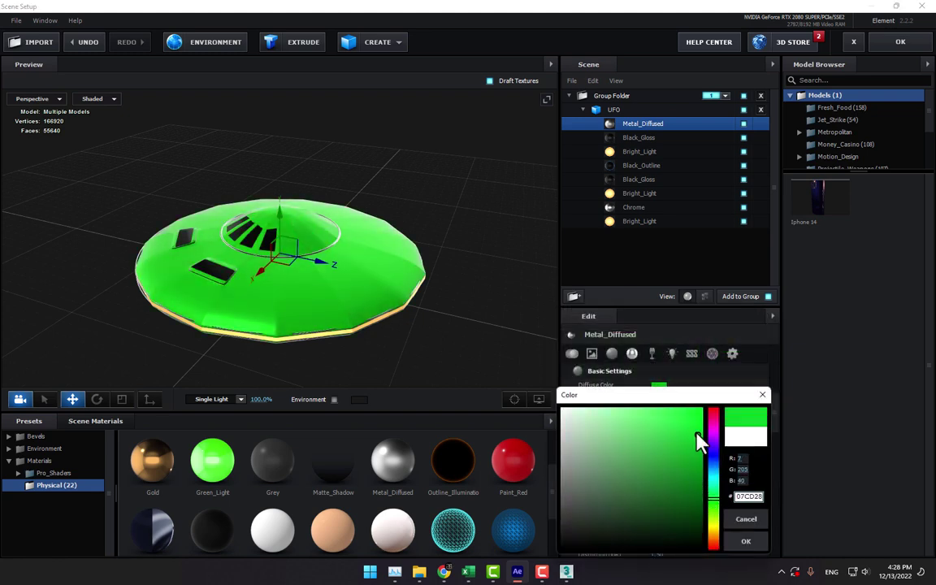
pyautogui.moveTo(699, 439)
pyautogui.mouseDown()
pyautogui.moveTo(670, 488)
pyautogui.moveTo(597, 410)
pyautogui.moveTo(696, 493)
pyautogui.moveTo(606, 408)
pyautogui.mouseUp()
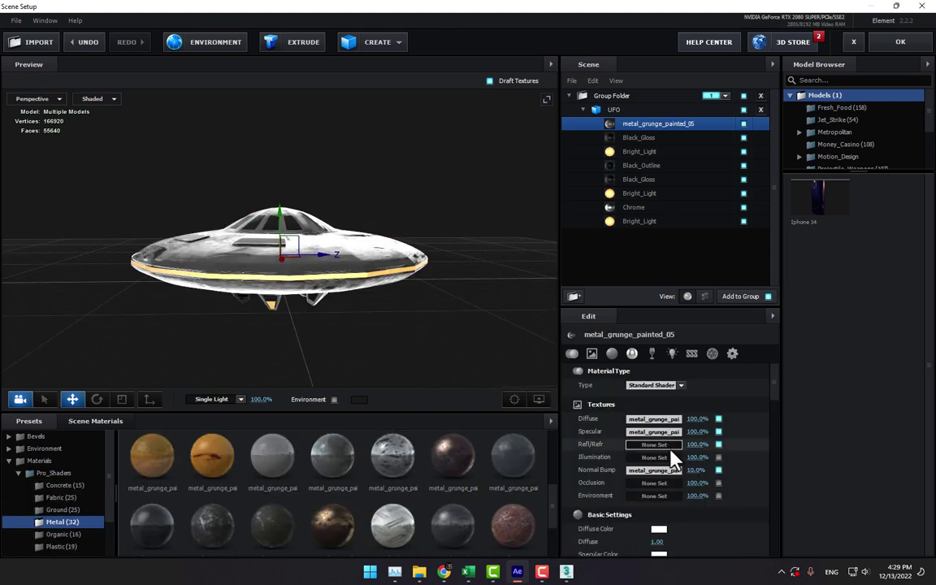
# Step: Close Scene Setup and save the project over the existing 1.aep
pyautogui.click(900, 45)
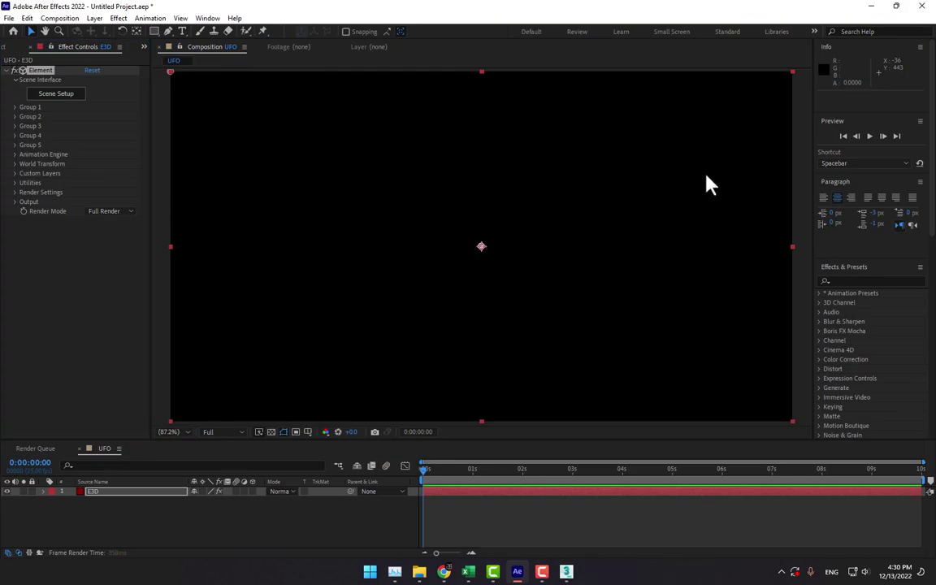
pyautogui.click(21, 47)
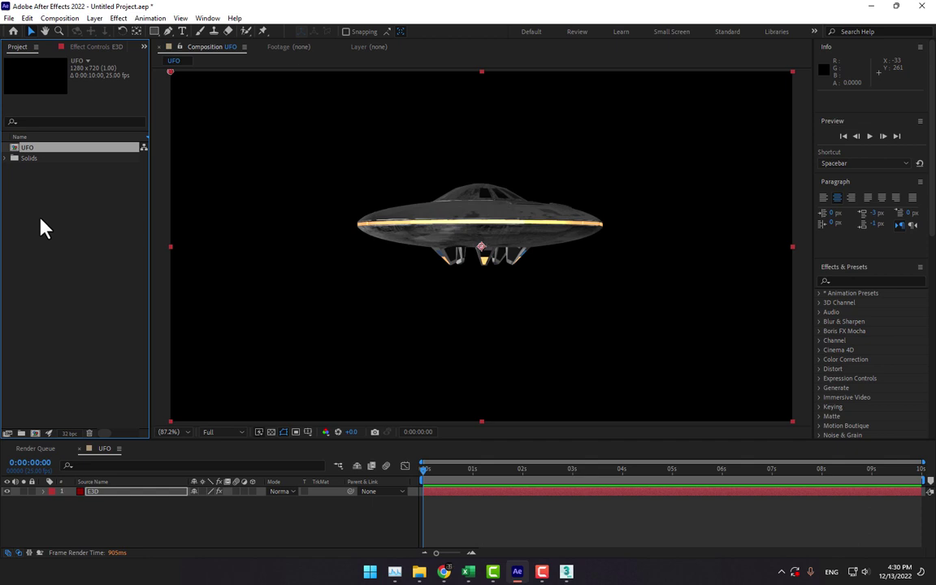
pyautogui.hotkey('ctrl', 's')
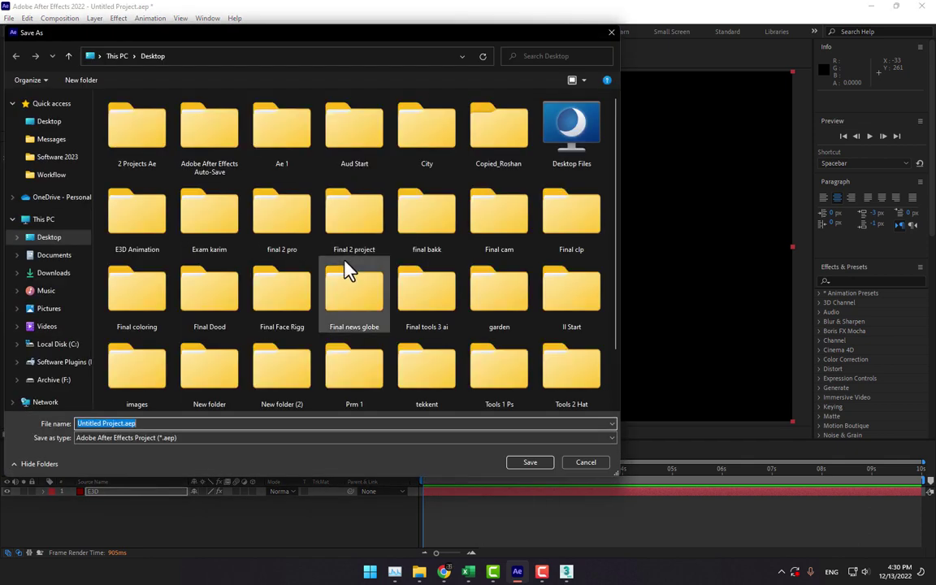
pyautogui.scroll(-1, 243, 244)
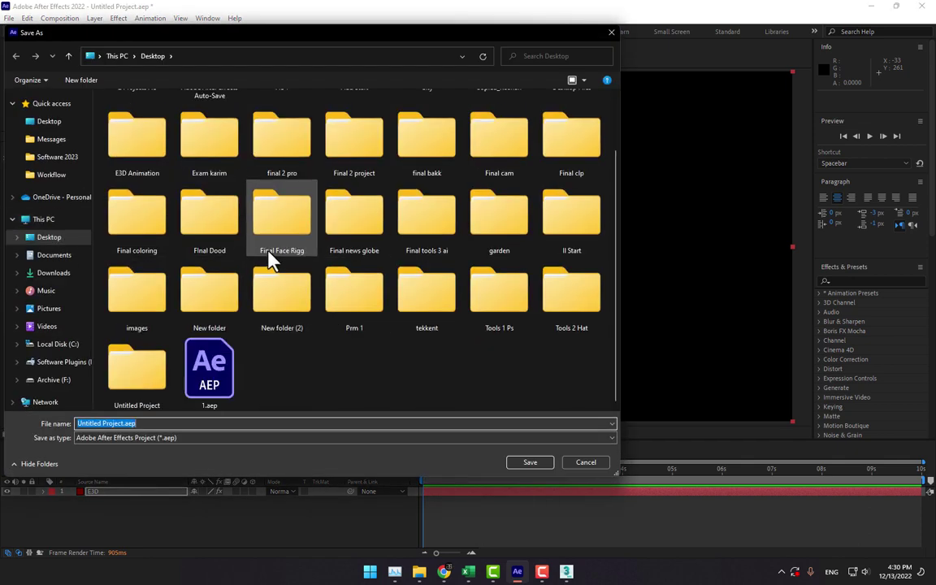
pyautogui.doubleClick(234, 355)
pyautogui.click(494, 285)
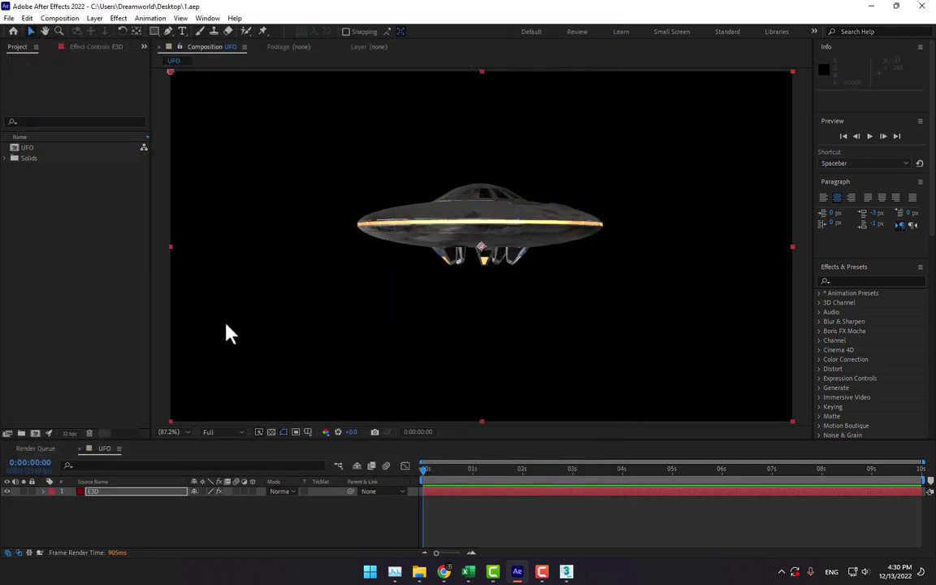
# Step: Import the Empty Street stock clip from Downloads > Video into the project
pyautogui.doubleClick(134, 262)
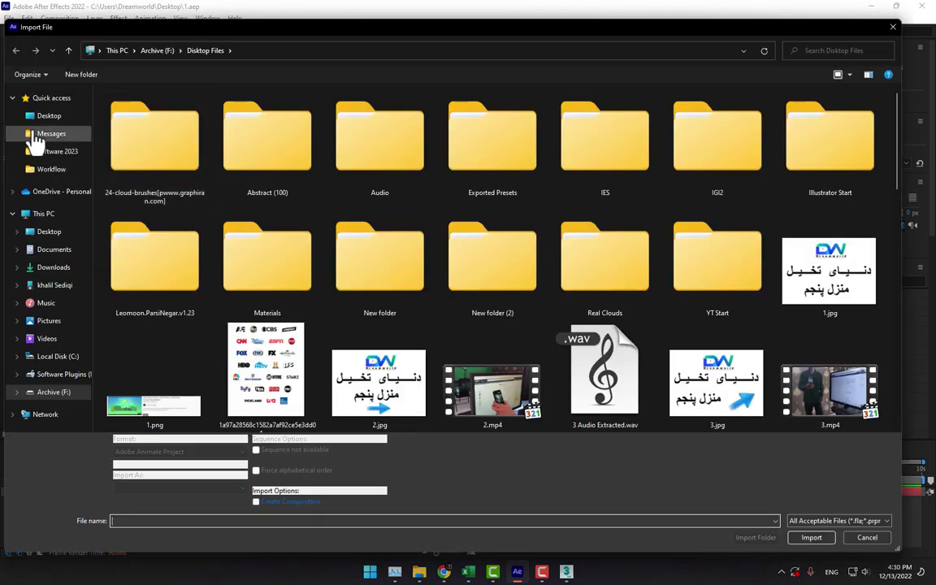
pyautogui.click(48, 117)
pyautogui.click(54, 267)
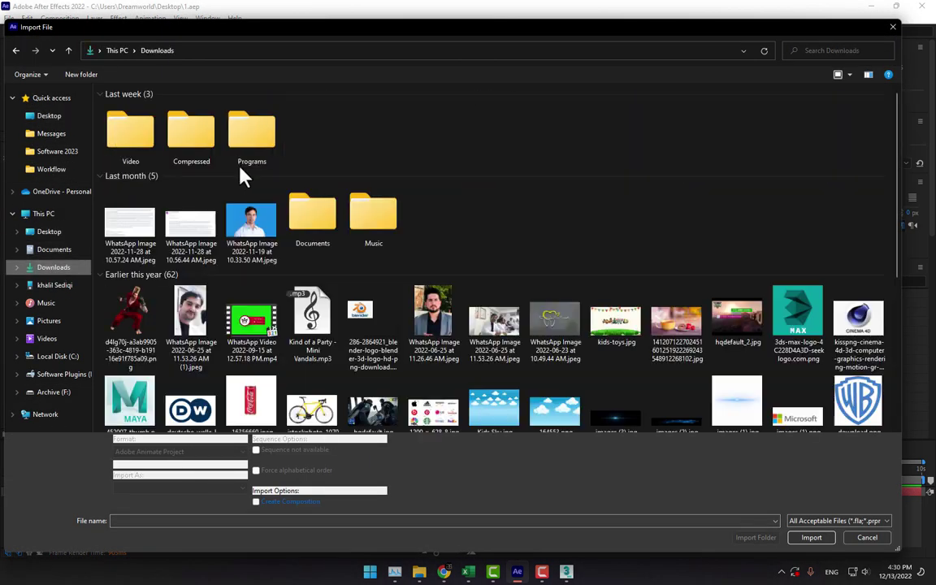
pyautogui.doubleClick(147, 154)
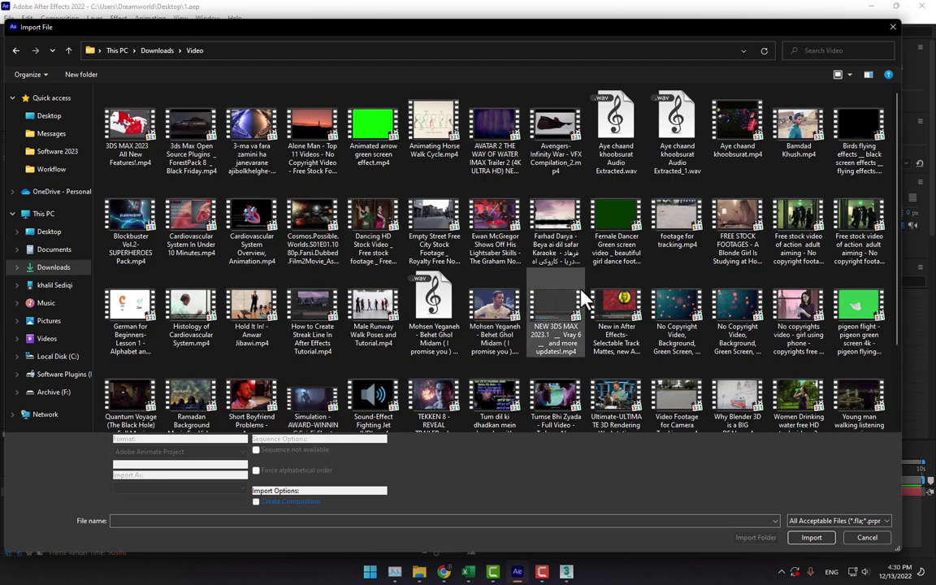
pyautogui.scroll(-2, 594, 309)
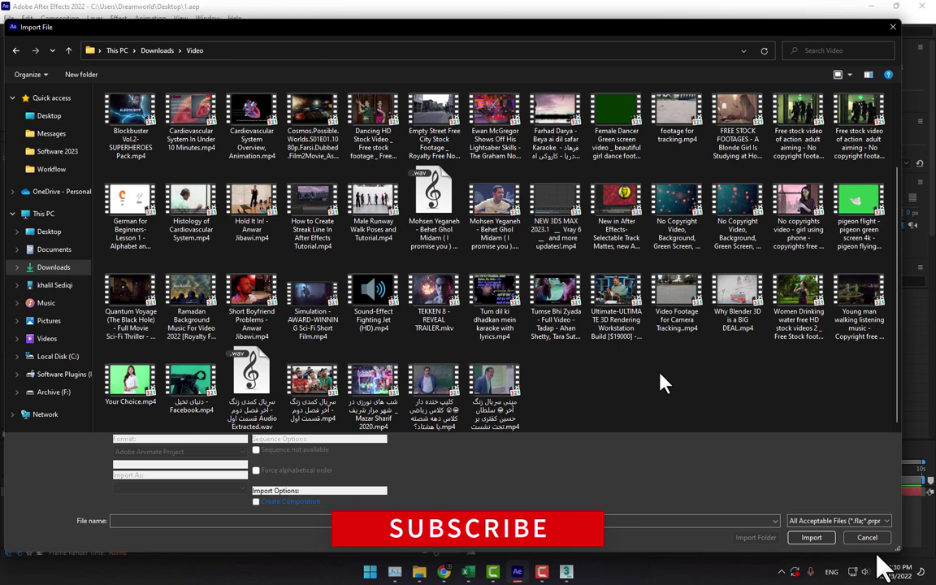
pyautogui.scroll(2, 681, 387)
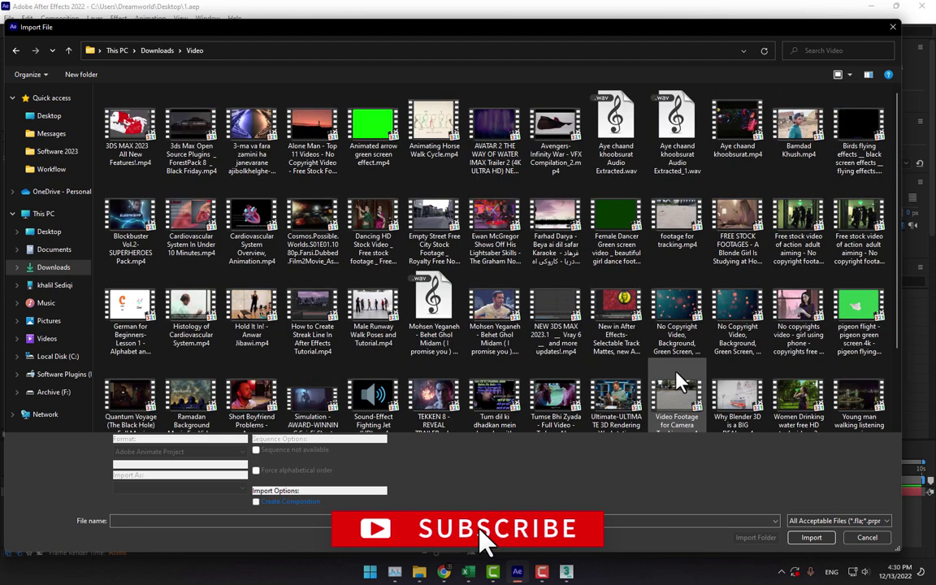
pyautogui.doubleClick(430, 231)
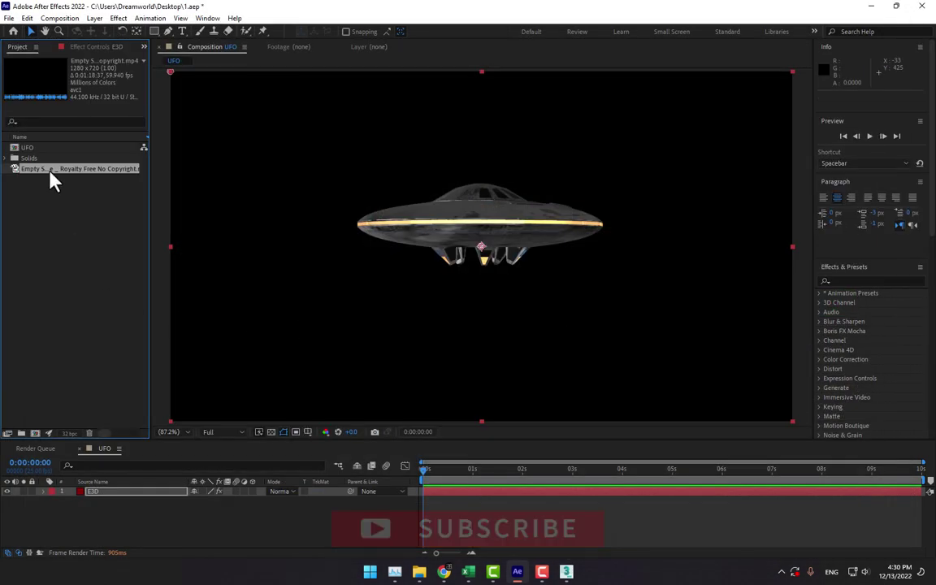
# Step: Make a comp from the street footage, then layer that footage beneath E3D in the UFO comp
pyautogui.moveTo(49, 173); pyautogui.dragTo(35, 433)
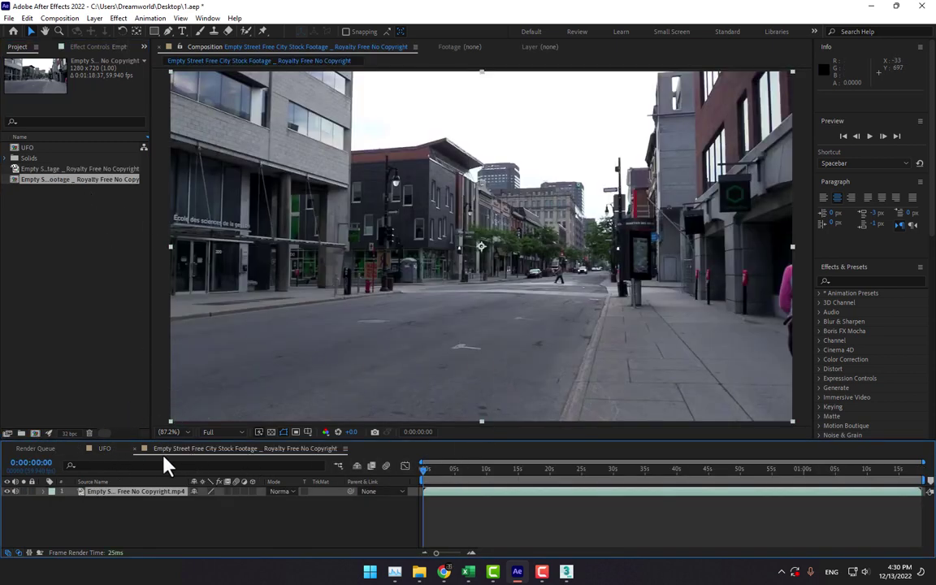
pyautogui.click(135, 448)
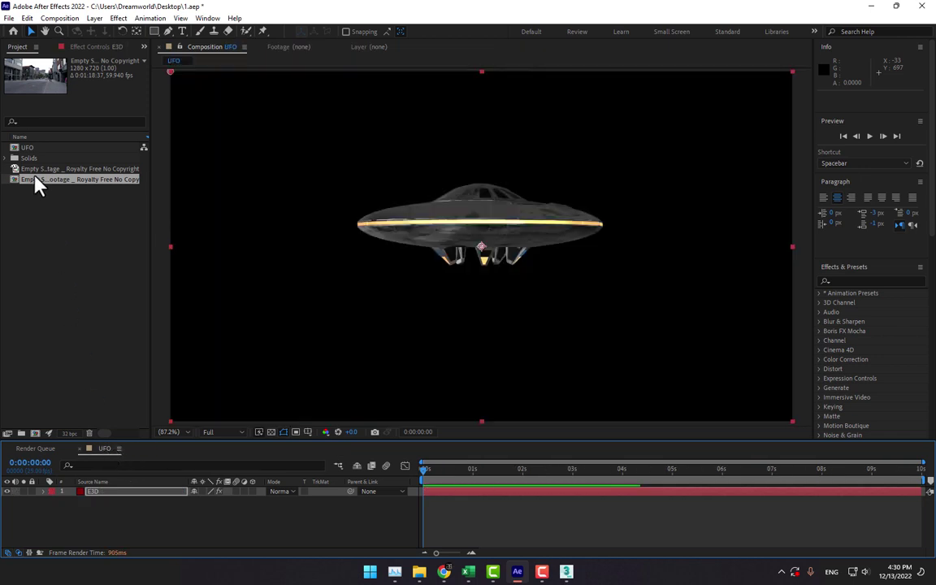
pyautogui.moveTo(35, 168); pyautogui.dragTo(140, 508)
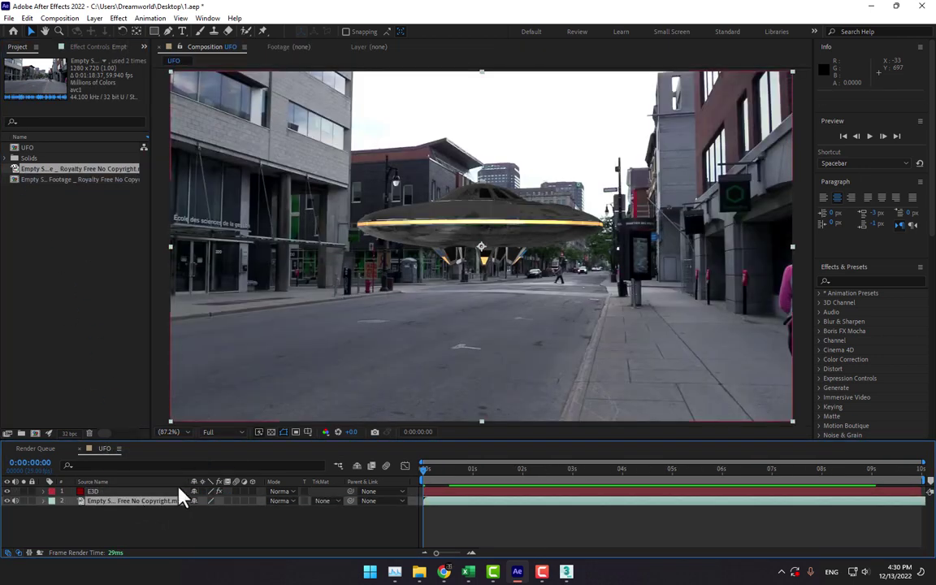
pyautogui.scroll(-1, 477, 295)
pyautogui.scroll(-1, 476, 295)
pyautogui.scroll(1, 347, 391)
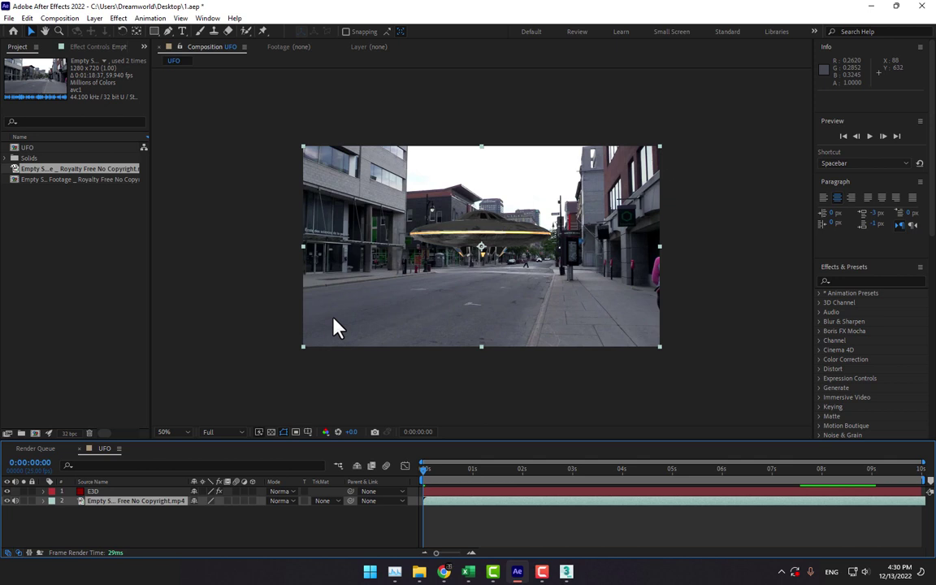
# Step: Add a new camera layer to the UFO comp and orbit it to look down on the UFO
pyautogui.click(111, 491)
pyautogui.rightClick(225, 529)
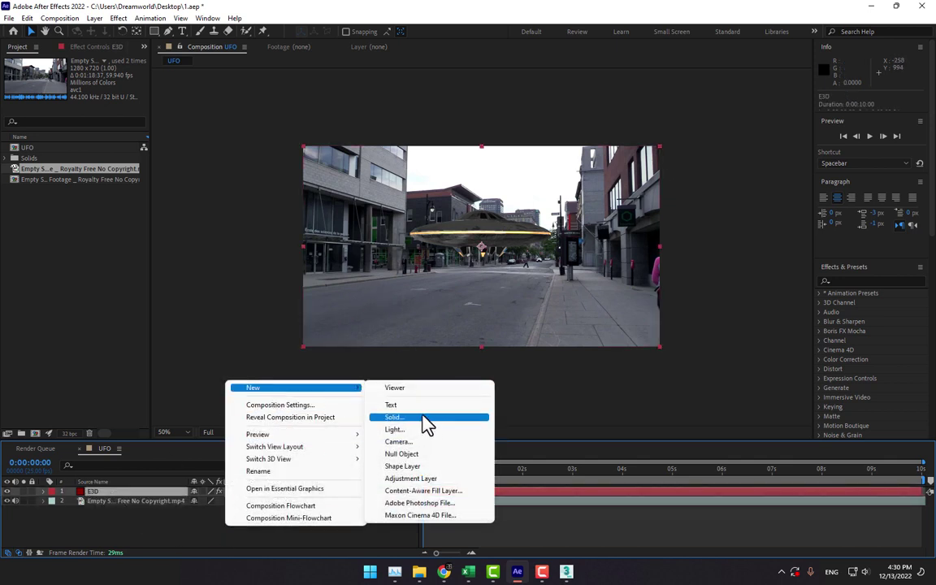
pyautogui.click(423, 443)
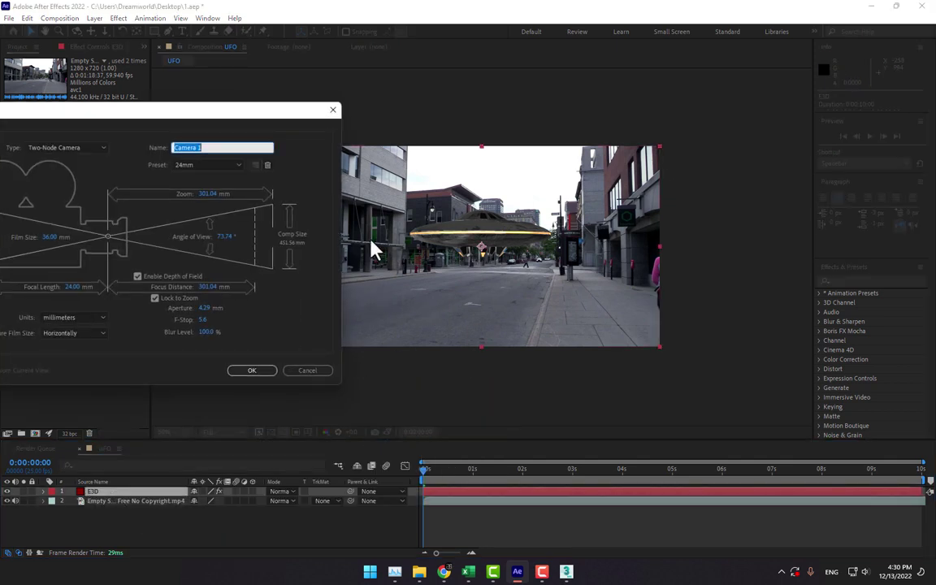
pyautogui.click(244, 371)
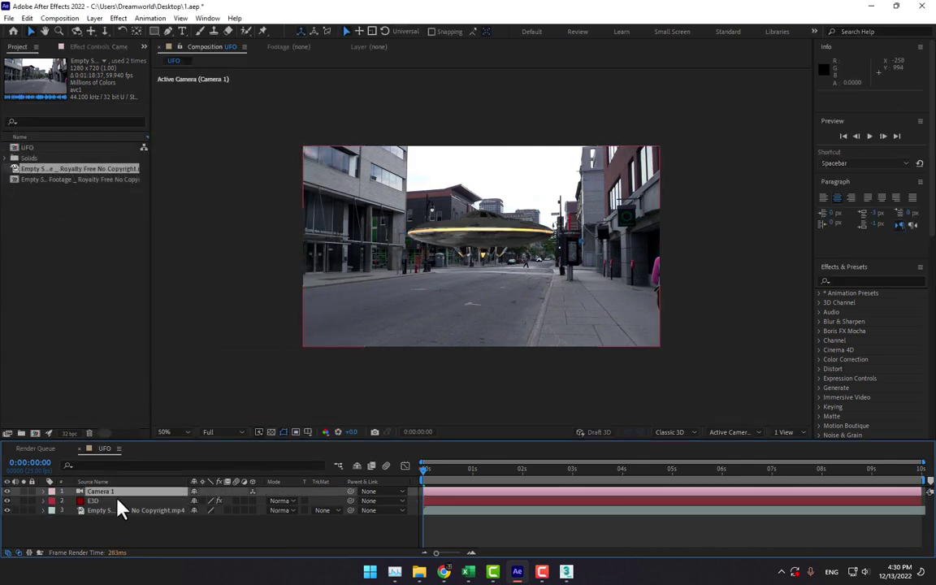
pyautogui.click(76, 31)
pyautogui.moveTo(406, 224)
pyautogui.mouseDown()
pyautogui.moveTo(447, 300)
pyautogui.moveTo(410, 291)
pyautogui.moveTo(431, 280)
pyautogui.mouseUp()
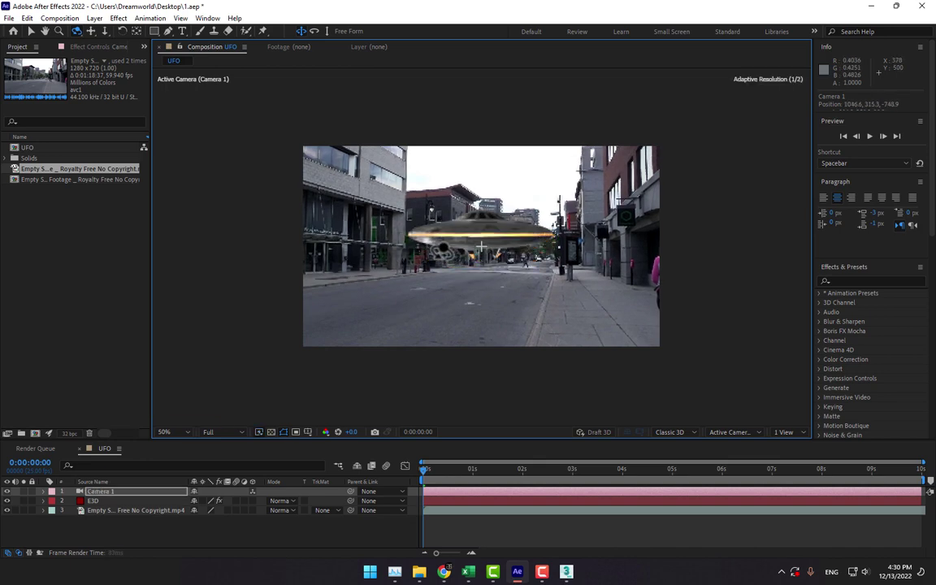
# Step: Raise Group 1's Particle Look particle size to 13.20 on the E3D layer
pyautogui.click(76, 48)
pyautogui.click(104, 501)
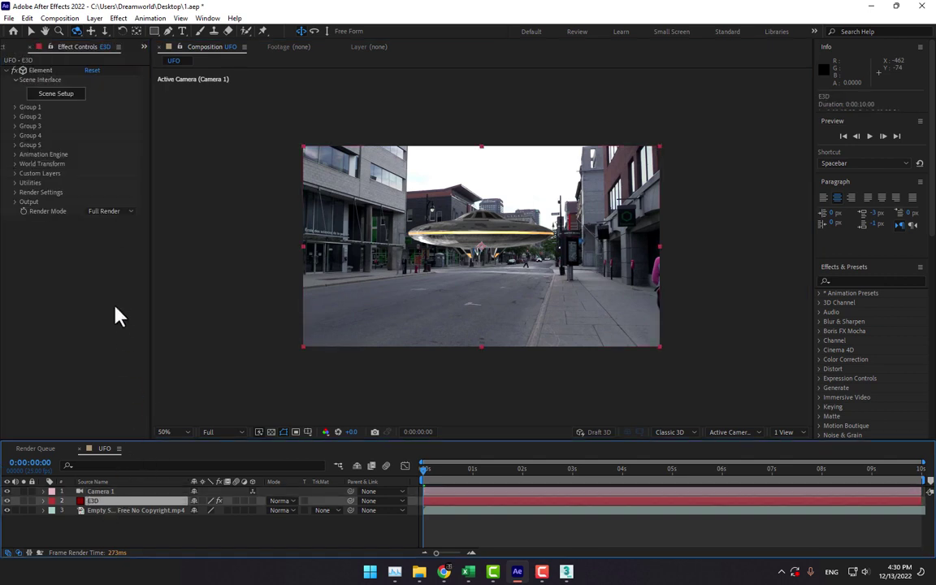
pyautogui.click(15, 108)
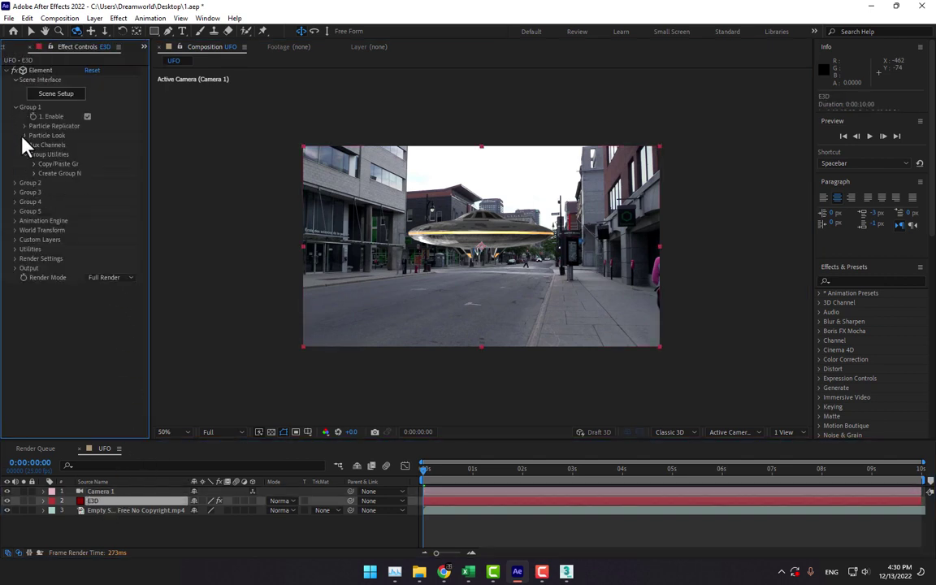
pyautogui.click(25, 136)
pyautogui.moveTo(90, 144)
pyautogui.mouseDown()
pyautogui.moveTo(108, 143)
pyautogui.moveTo(123, 165)
pyautogui.mouseUp()
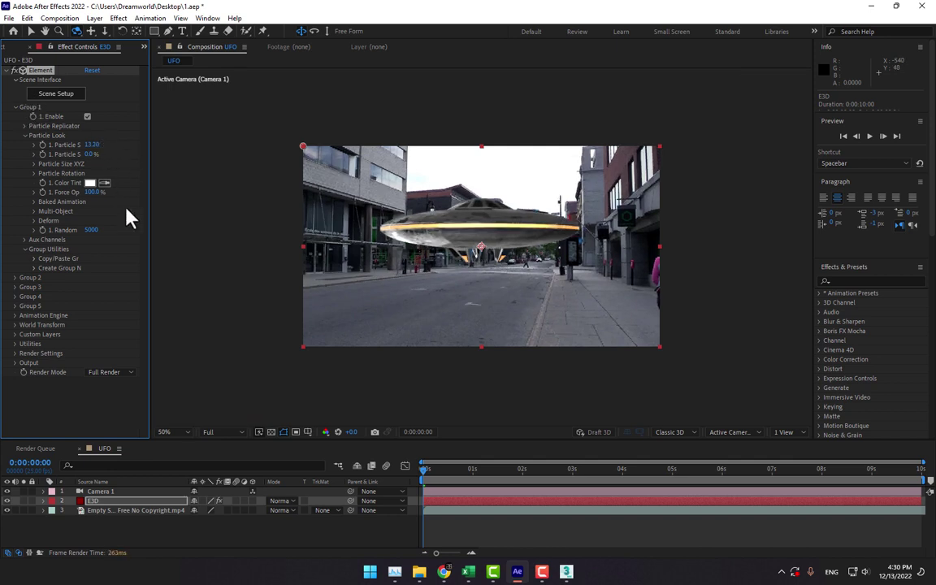
pyautogui.click(14, 354)
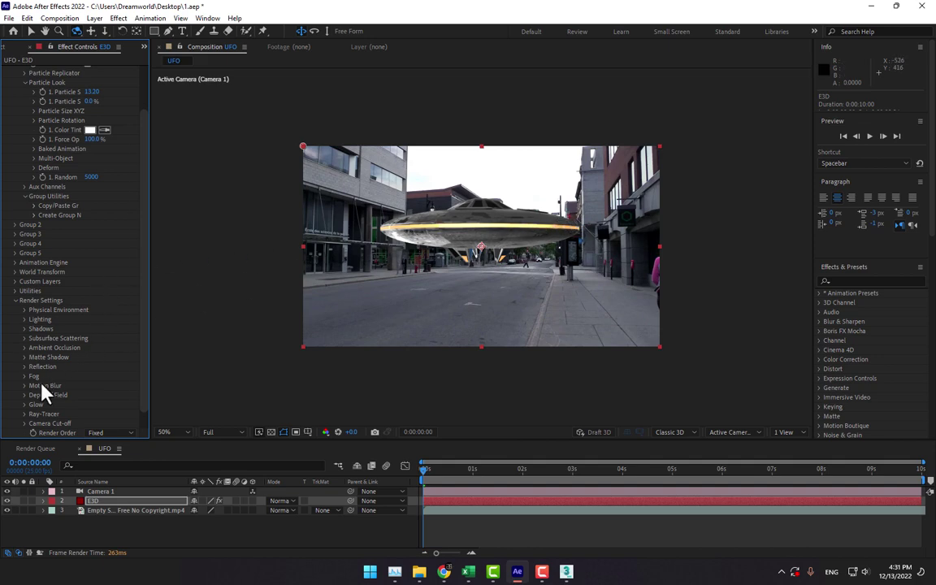
# Step: Enable Element's glow with intensity 0.4 and radius 0.30
pyautogui.click(25, 405)
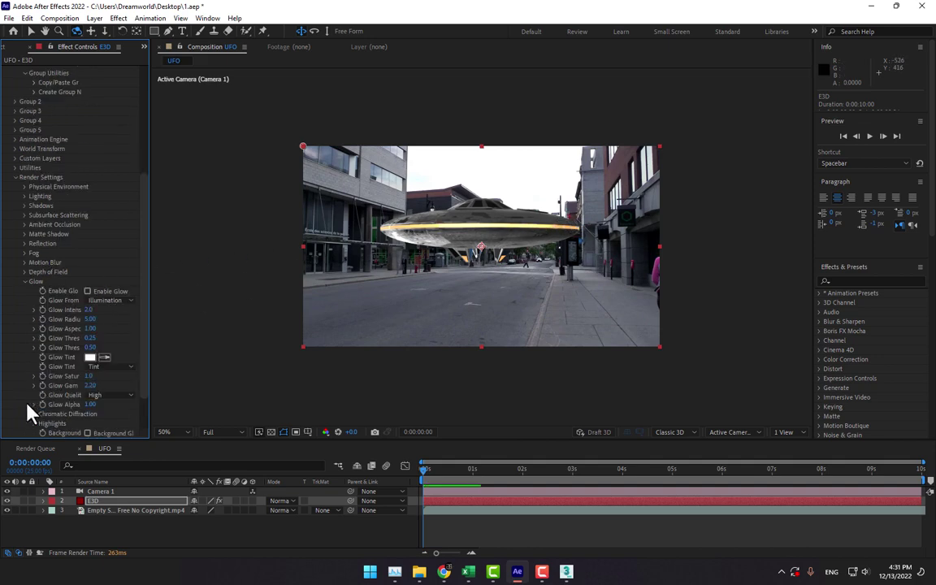
pyautogui.click(90, 310)
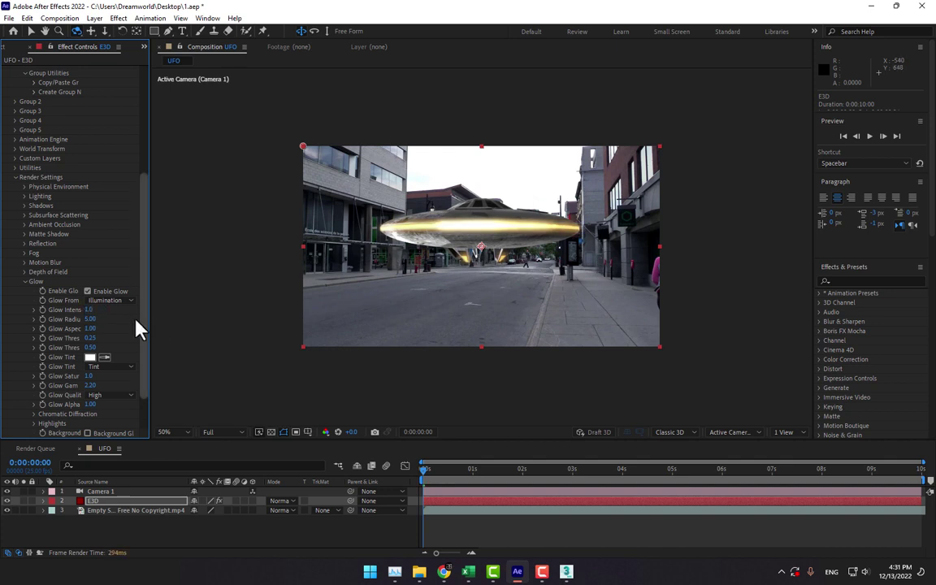
pyautogui.moveTo(114, 321); pyautogui.dragTo(165, 321)
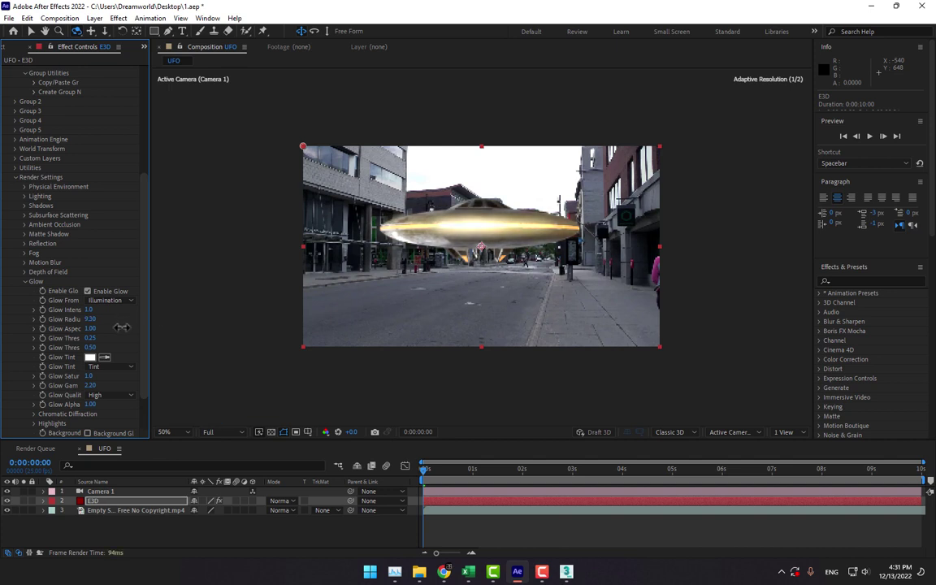
pyautogui.click(89, 310)
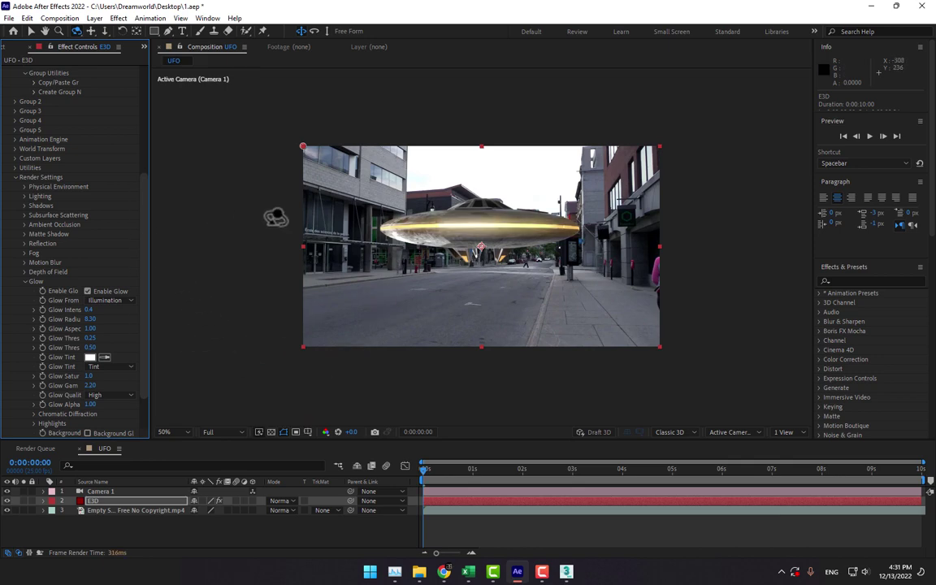
pyautogui.scroll(8, 136, 209)
pyautogui.scroll(2, 138, 83)
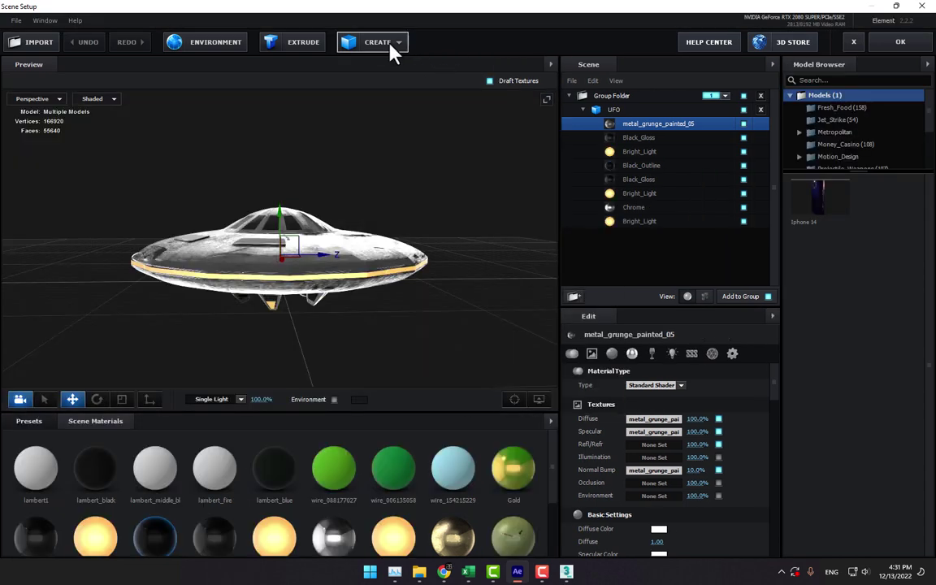
# Step: In Scene Setup, create a plane scaled to about 549% and place it below the UFO in group 2
pyautogui.click(394, 45)
pyautogui.click(490, 69)
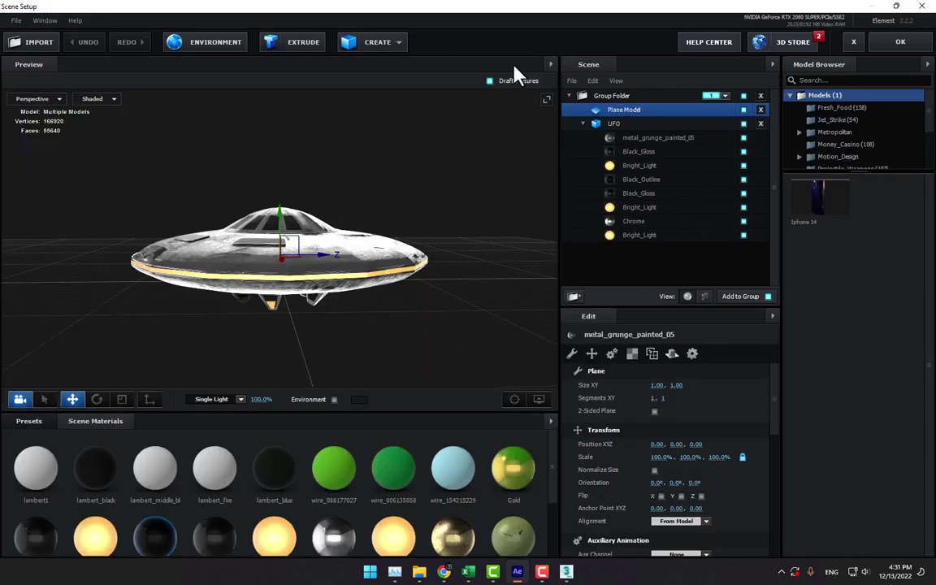
pyautogui.click(121, 399)
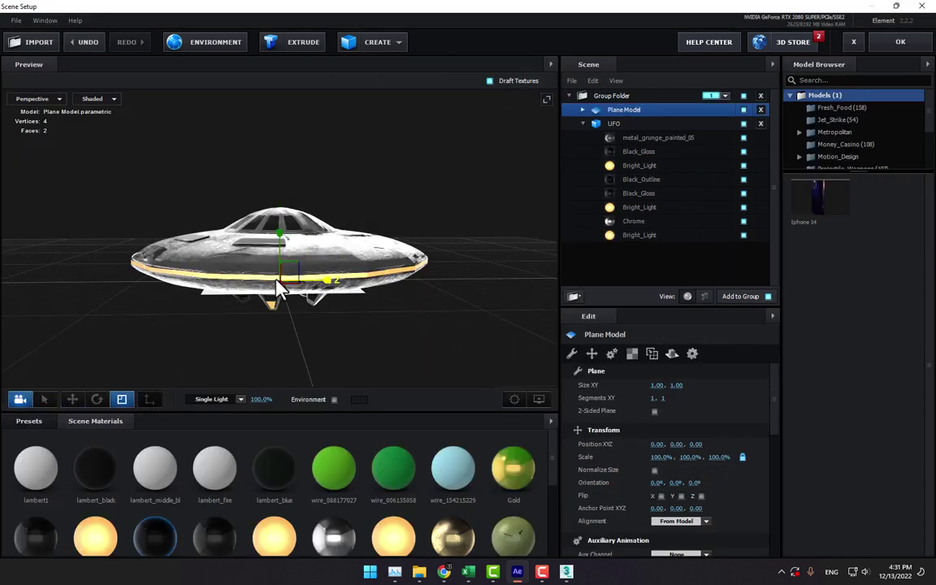
pyautogui.moveTo(281, 278)
pyautogui.mouseDown()
pyautogui.moveTo(431, 37)
pyautogui.moveTo(650, 8)
pyautogui.mouseUp()
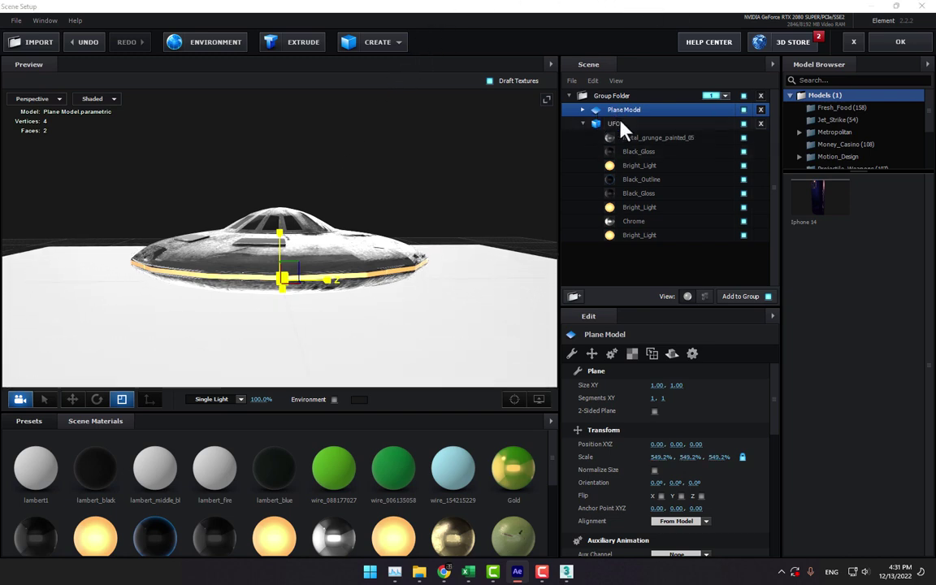
pyautogui.moveTo(620, 125); pyautogui.dragTo(641, 276)
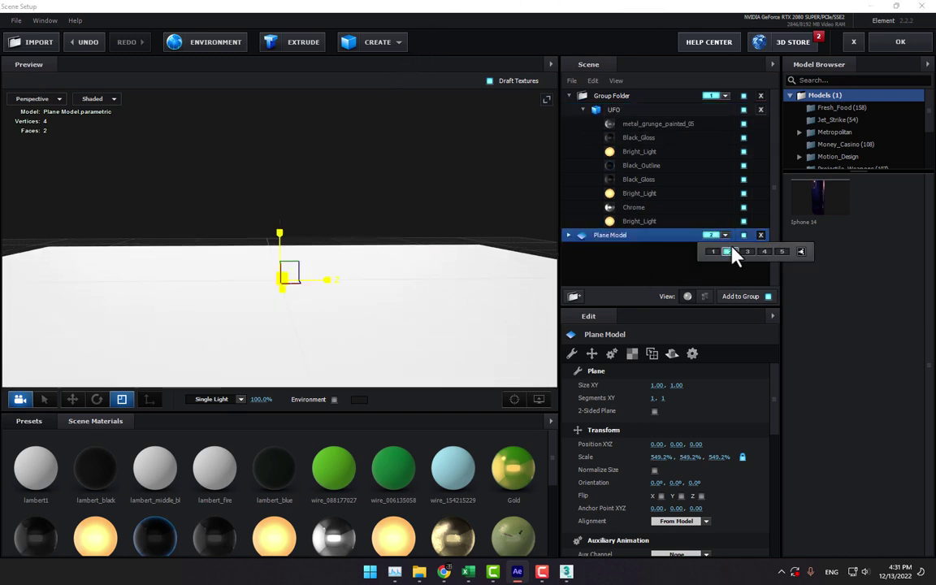
pyautogui.click(899, 42)
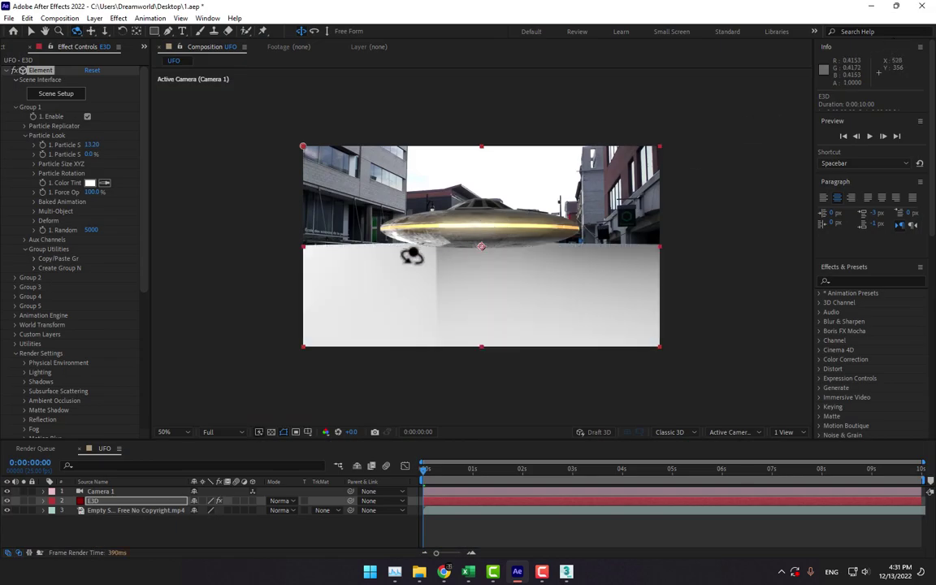
# Step: Move Group 2's ground plane via its Particle Replicator position to 640, 489
pyautogui.click(16, 108)
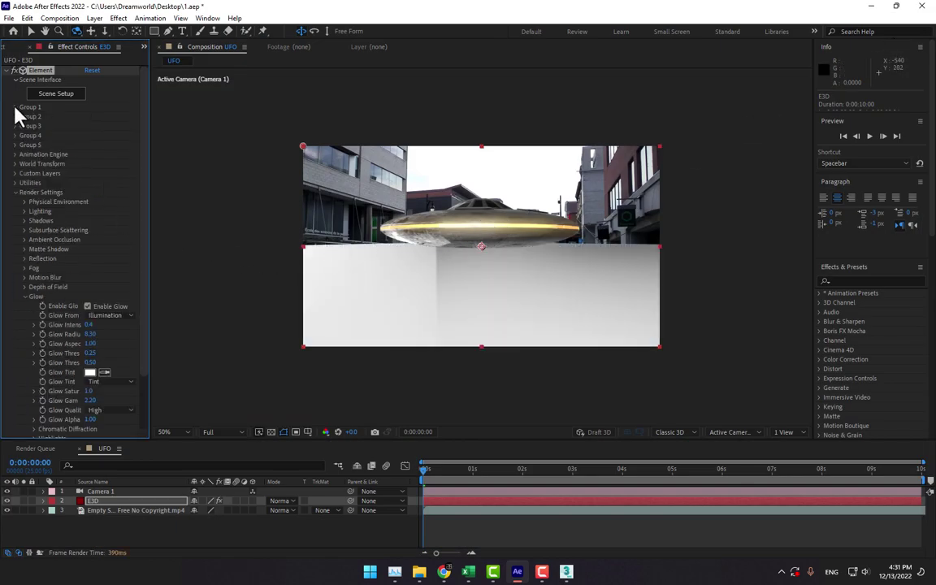
pyautogui.click(15, 116)
pyautogui.click(24, 136)
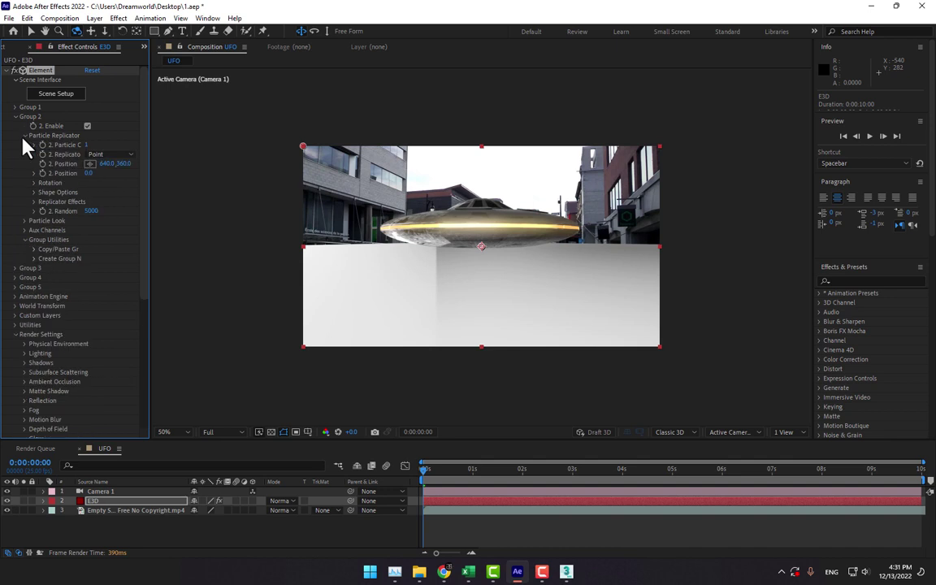
pyautogui.moveTo(116, 168); pyautogui.dragTo(300, 136)
pyautogui.moveTo(228, 146)
pyautogui.mouseDown()
pyautogui.moveTo(173, 137)
pyautogui.moveTo(187, 152)
pyautogui.mouseUp()
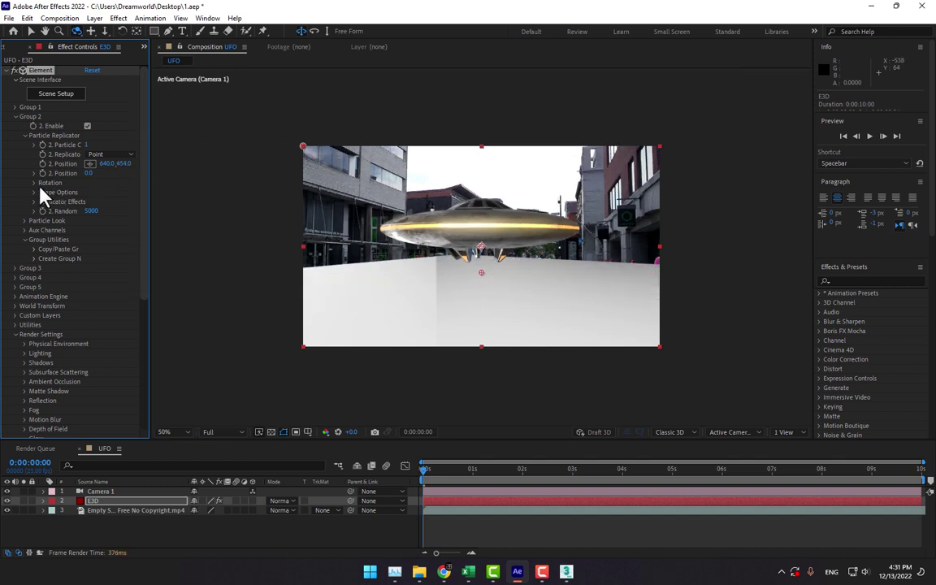
pyautogui.moveTo(447, 187)
pyautogui.mouseDown()
pyautogui.moveTo(495, 197)
pyautogui.moveTo(293, 214)
pyautogui.mouseUp()
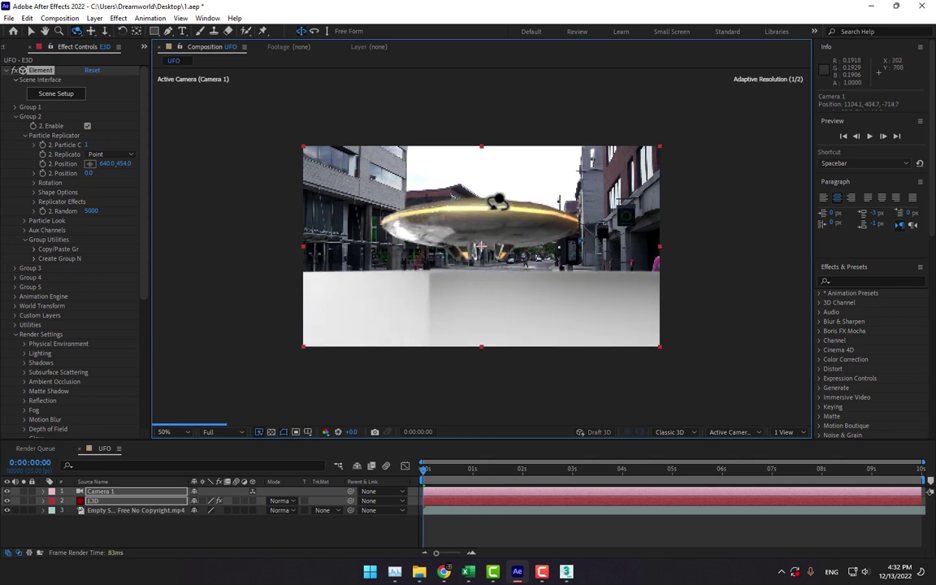
pyautogui.moveTo(127, 165); pyautogui.dragTo(213, 167)
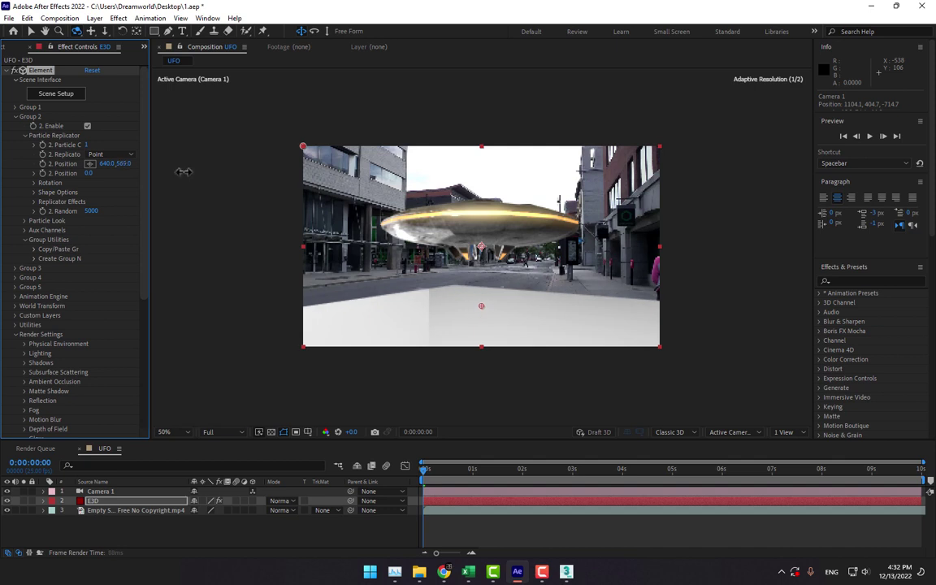
pyautogui.moveTo(212, 168); pyautogui.dragTo(102, 211)
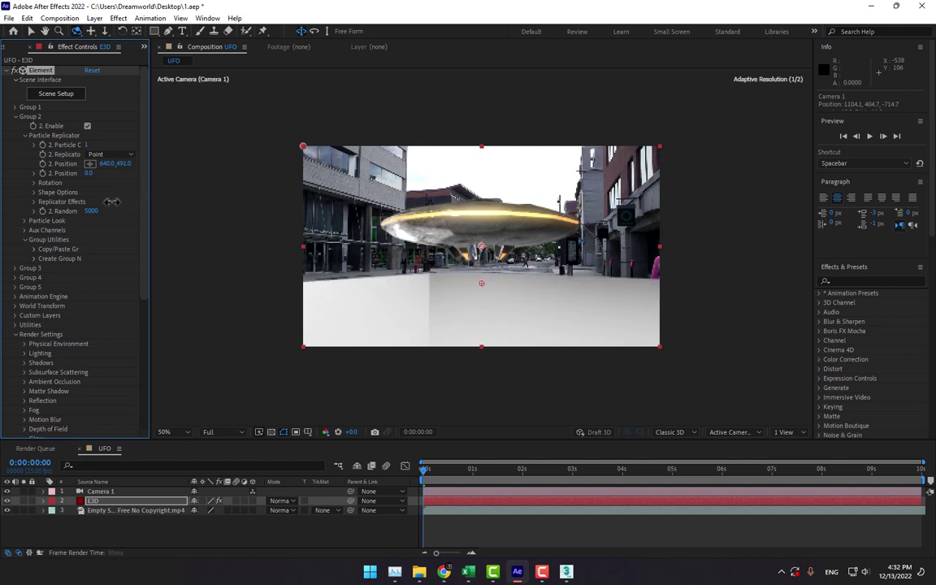
pyautogui.click(14, 106)
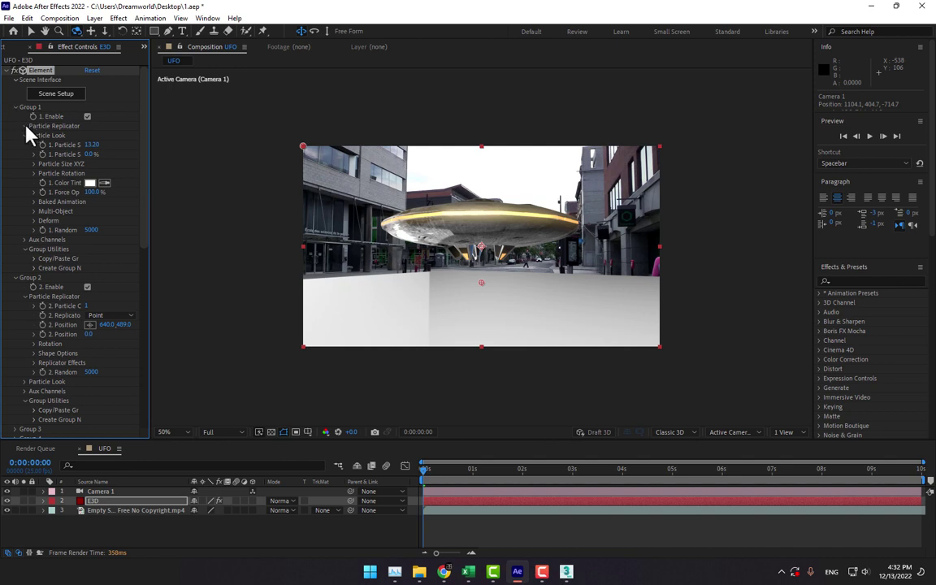
# Step: Lower the UFO with Group 1's Particle Replicator Position Y
pyautogui.click(26, 126)
pyautogui.moveTo(150, 159); pyautogui.dragTo(182, 161)
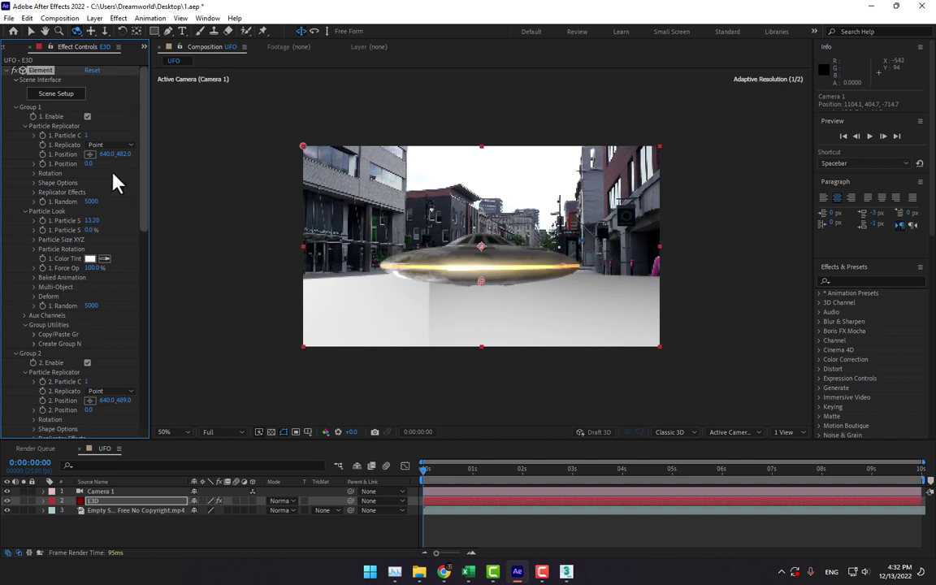
pyautogui.scroll(-3, 95, 338)
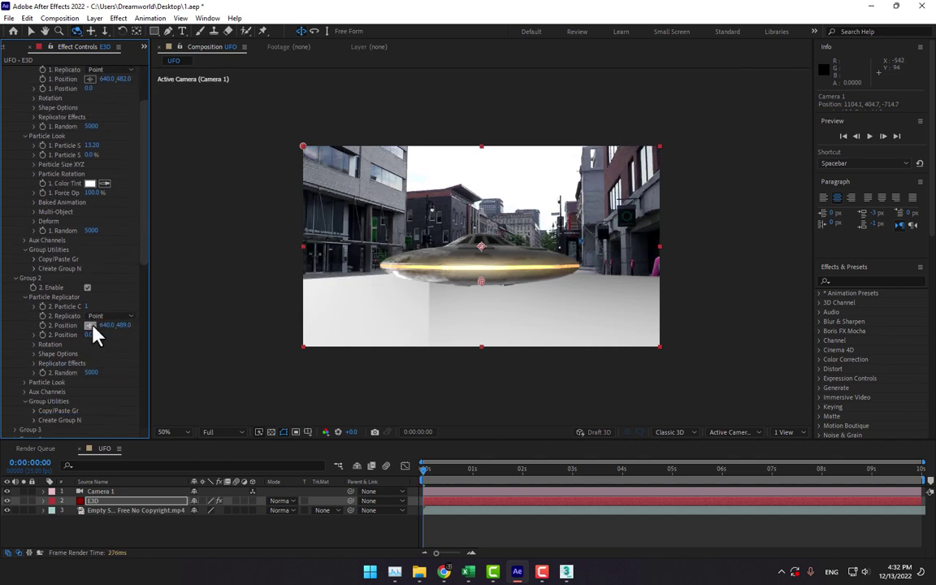
# Step: Shift the ground plane sideways, push its depth to 350, enlarge it, and fine-tune the UFO height
pyautogui.moveTo(108, 324)
pyautogui.mouseDown()
pyautogui.moveTo(123, 325)
pyautogui.moveTo(81, 325)
pyautogui.mouseUp()
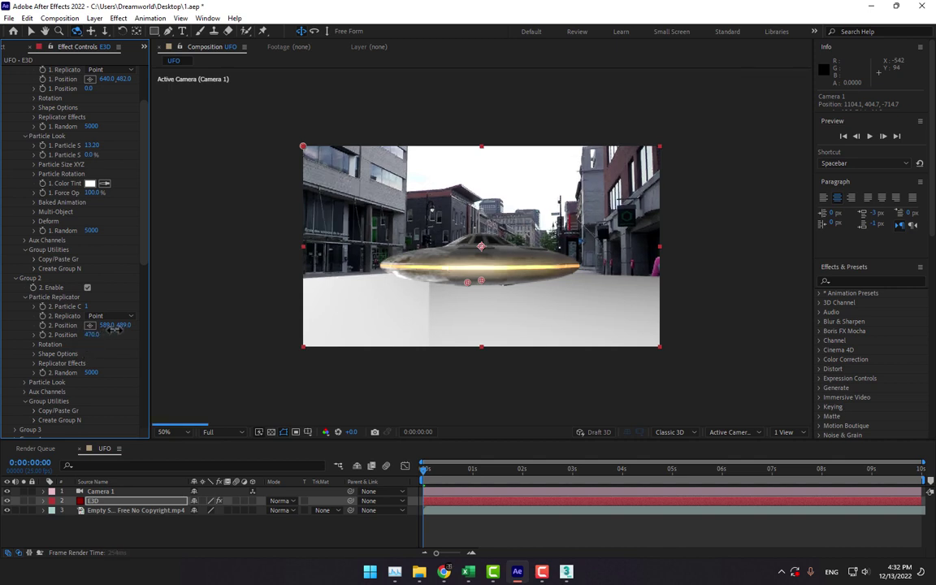
pyautogui.moveTo(88, 335); pyautogui.dragTo(155, 326)
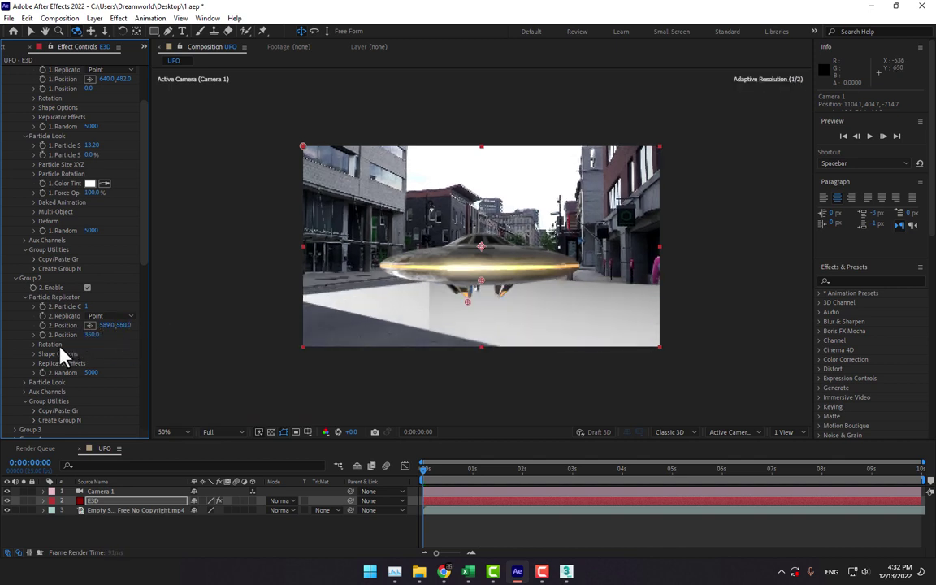
pyautogui.click(25, 382)
pyautogui.scroll(-2, 51, 396)
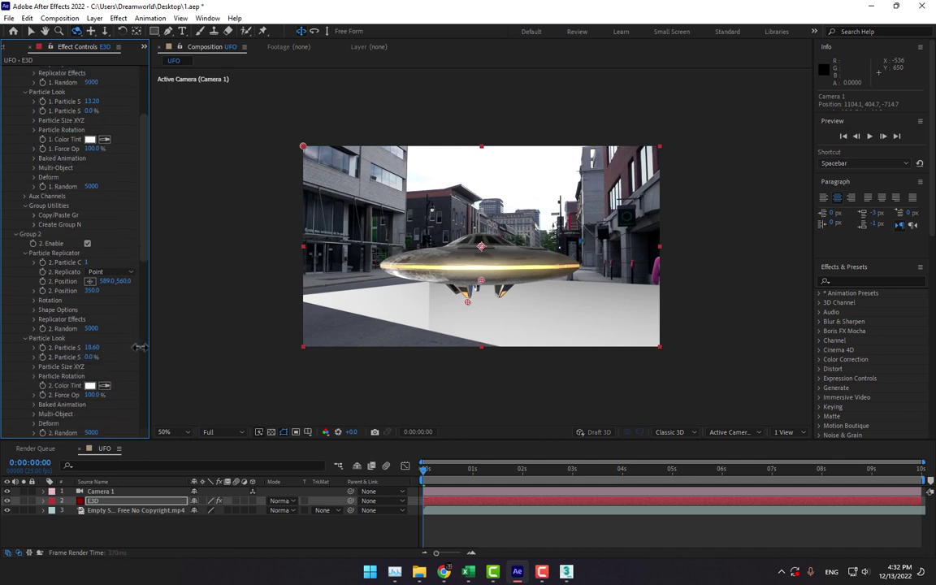
pyautogui.moveTo(91, 347); pyautogui.dragTo(200, 346)
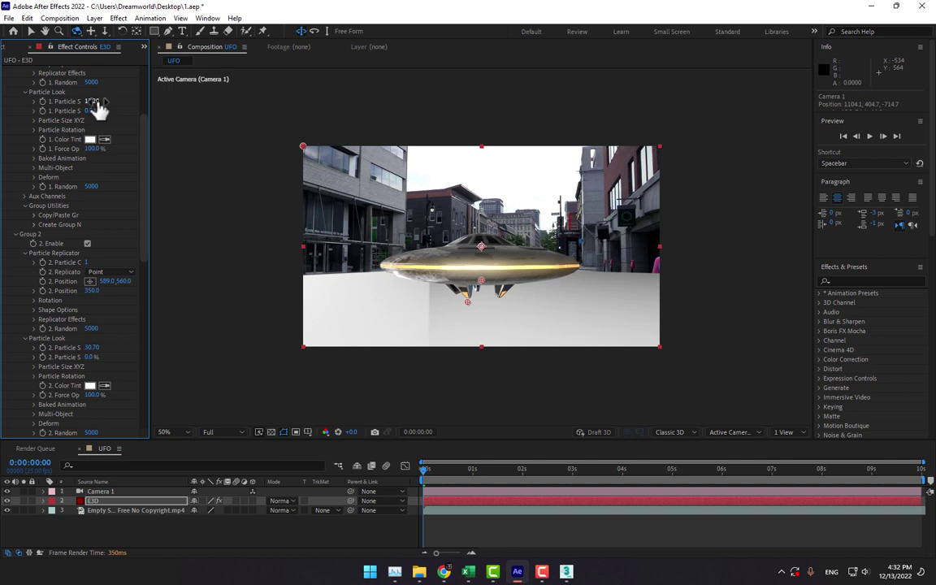
pyautogui.scroll(5, 131, 116)
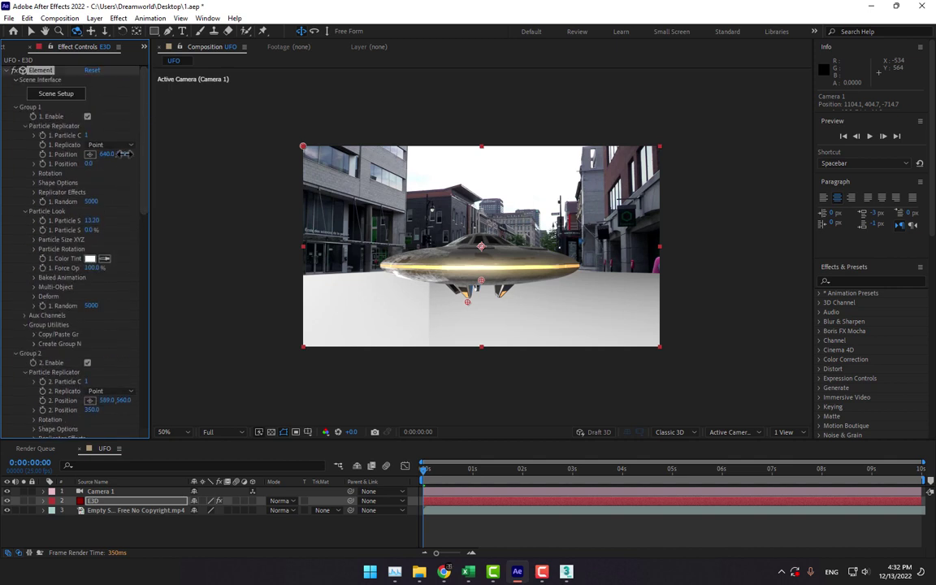
pyautogui.moveTo(123, 153); pyautogui.dragTo(139, 154)
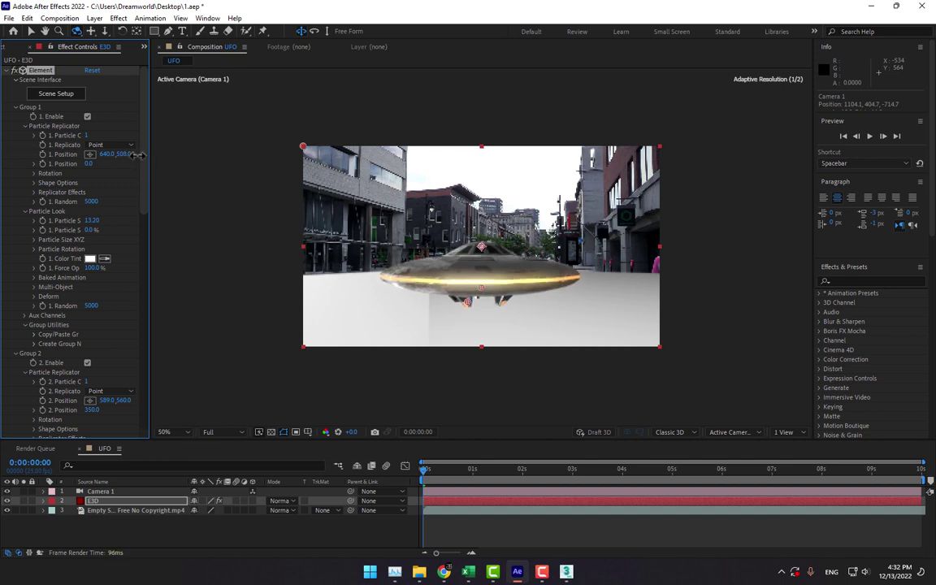
pyautogui.moveTo(139, 153); pyautogui.dragTo(135, 154)
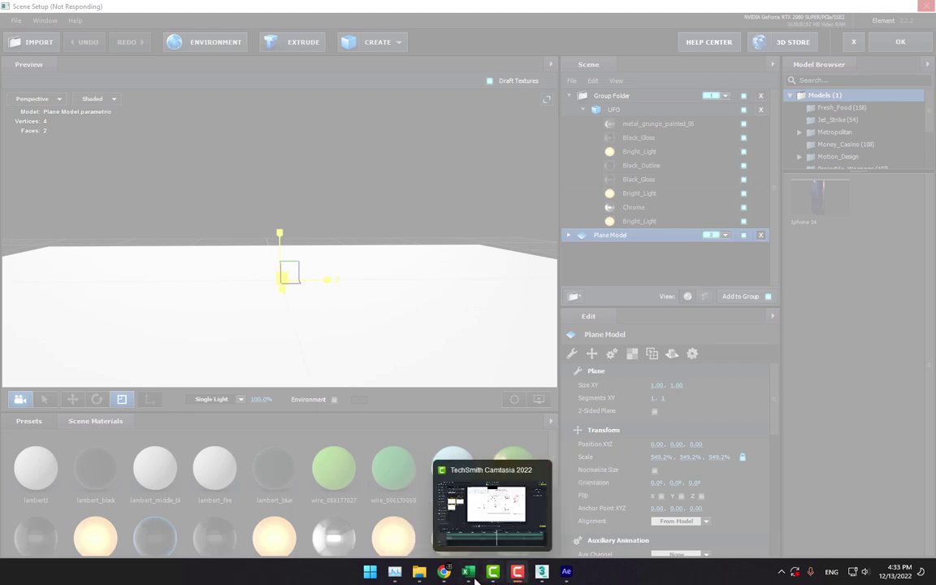
# Step: Bring up Task Manager after Element's Scene Setup stops responding
pyautogui.click(394, 572)
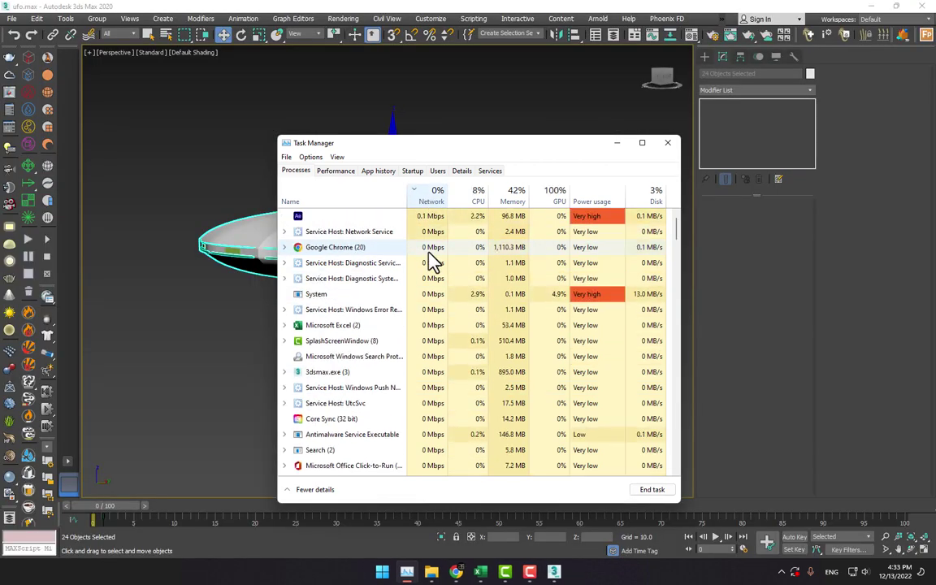
# Step: Minimize Task Manager and relaunch Adobe After Effects from the Start menu's All apps list
pyautogui.click(617, 143)
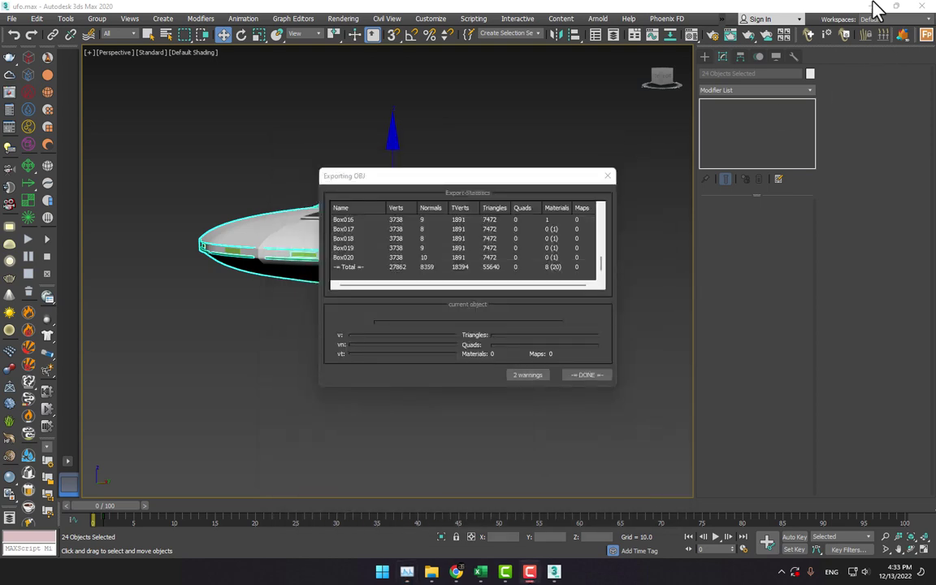
pyautogui.press('super')
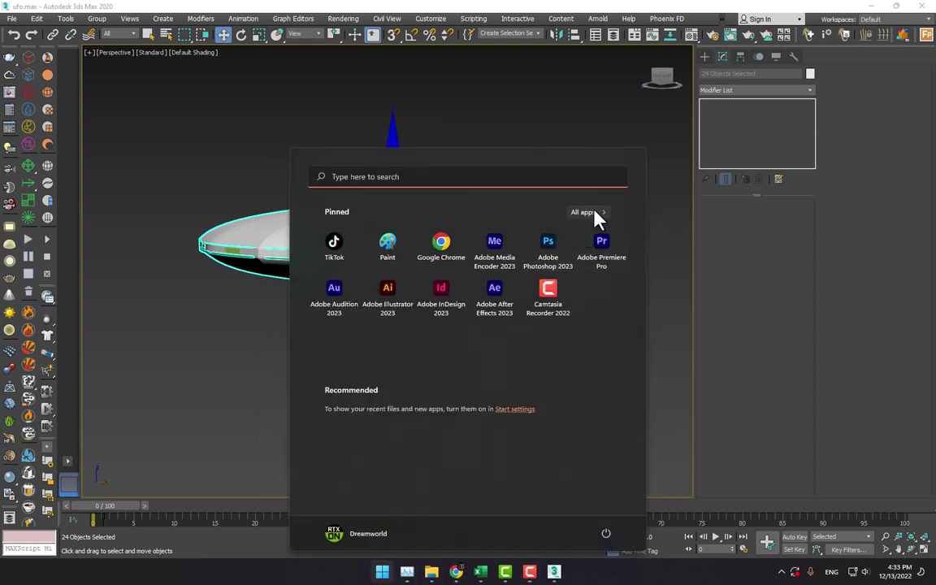
pyautogui.click(595, 212)
pyautogui.click(388, 289)
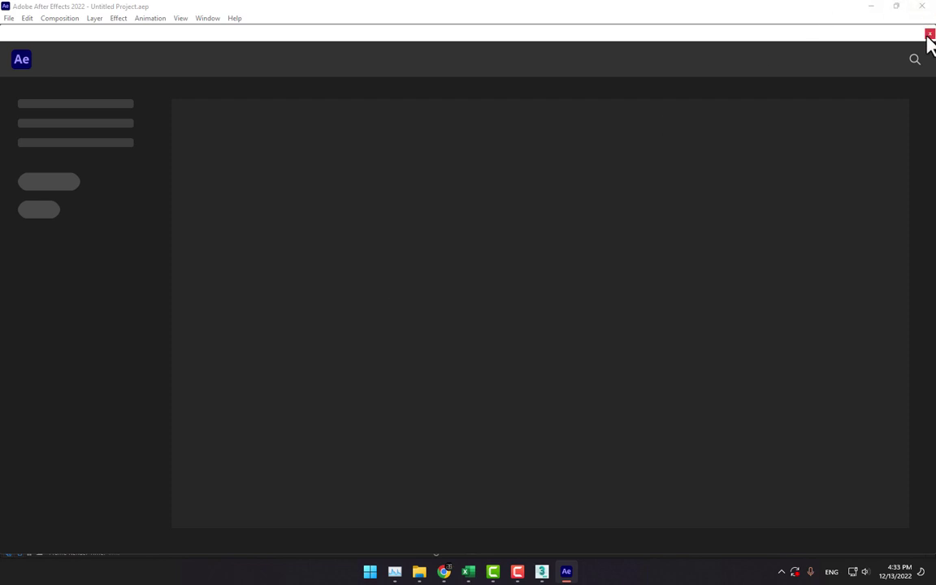
# Step: Dismiss the start screen and reopen the recent project 1.aep
pyautogui.click(930, 34)
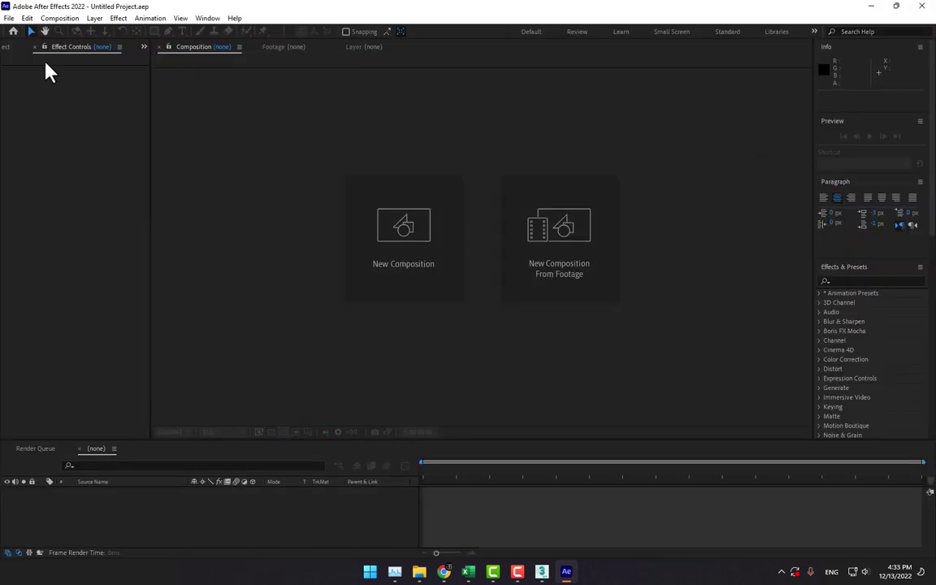
pyautogui.click(9, 18)
pyautogui.click(68, 70)
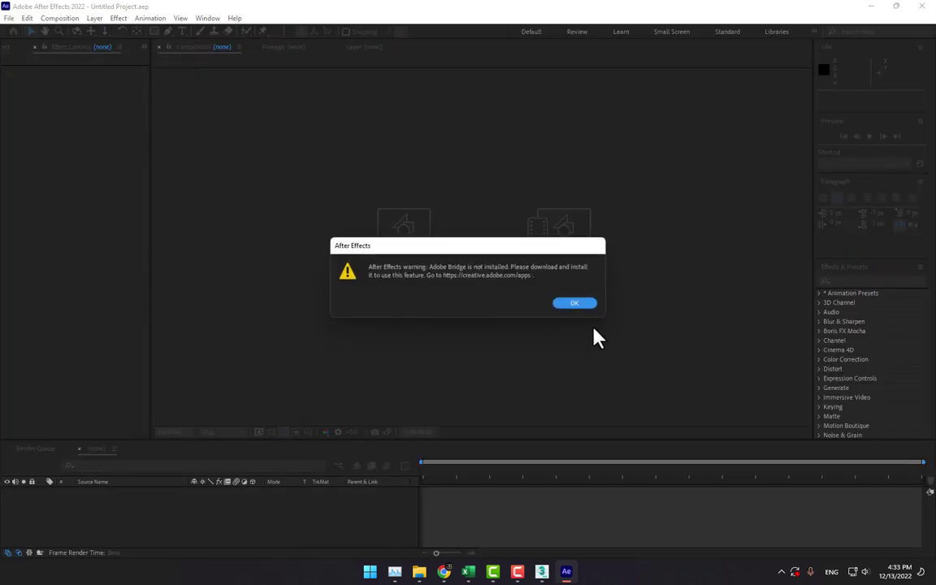
pyautogui.click(574, 303)
pyautogui.click(9, 20)
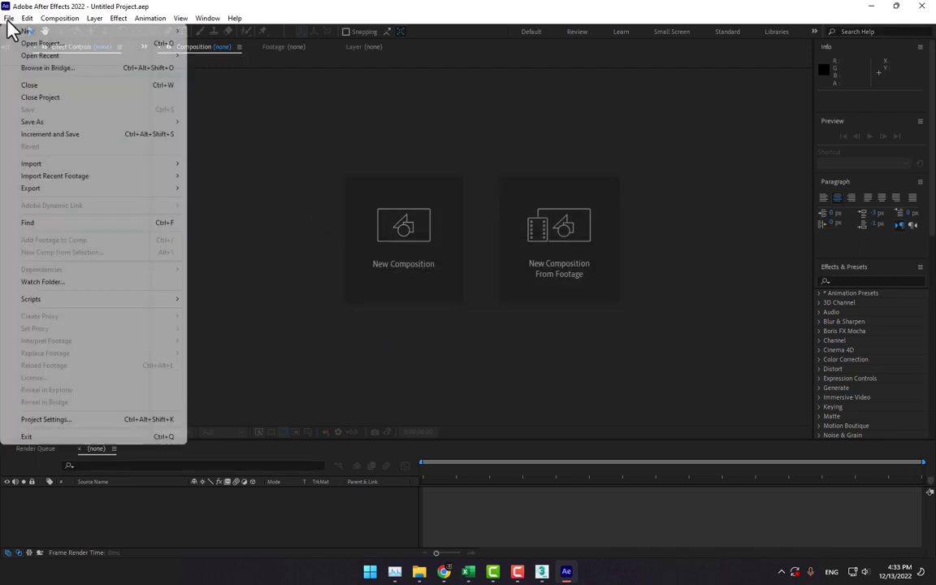
pyautogui.moveTo(40, 55)
pyautogui.click(253, 55)
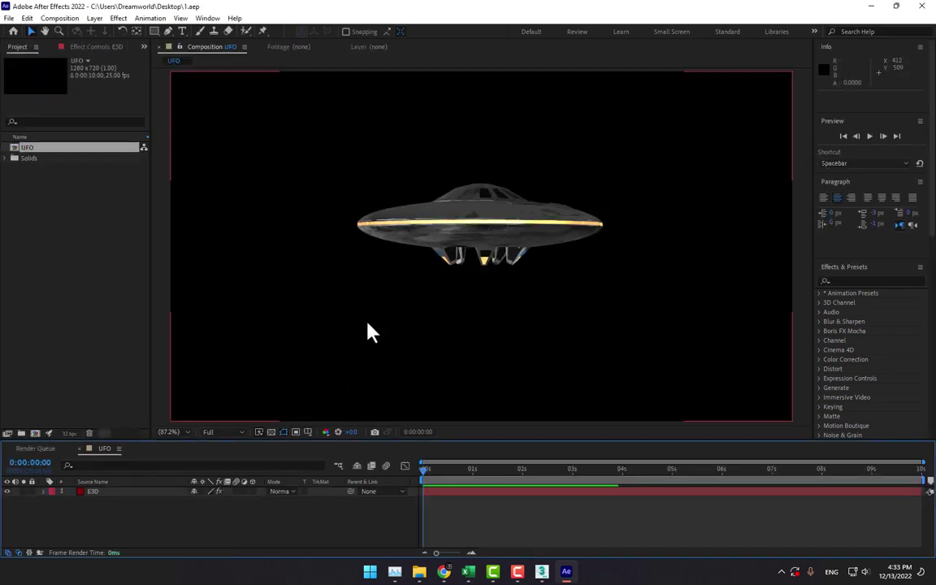
# Step: Import the street clip into the UFO composition and add a new camera layer
pyautogui.doubleClick(69, 252)
pyautogui.doubleClick(422, 239)
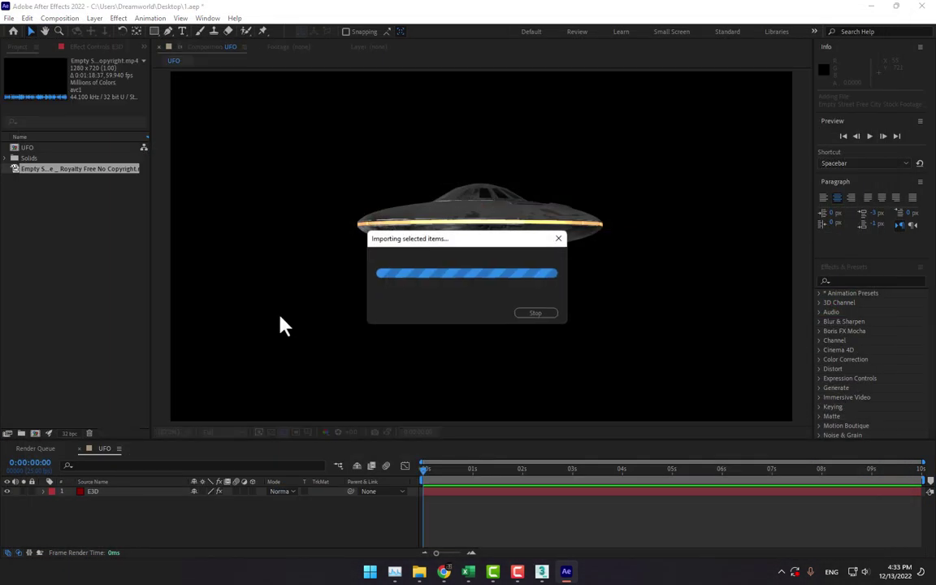
pyautogui.moveTo(57, 168)
pyautogui.mouseDown()
pyautogui.moveTo(140, 426)
pyautogui.moveTo(138, 505)
pyautogui.mouseUp()
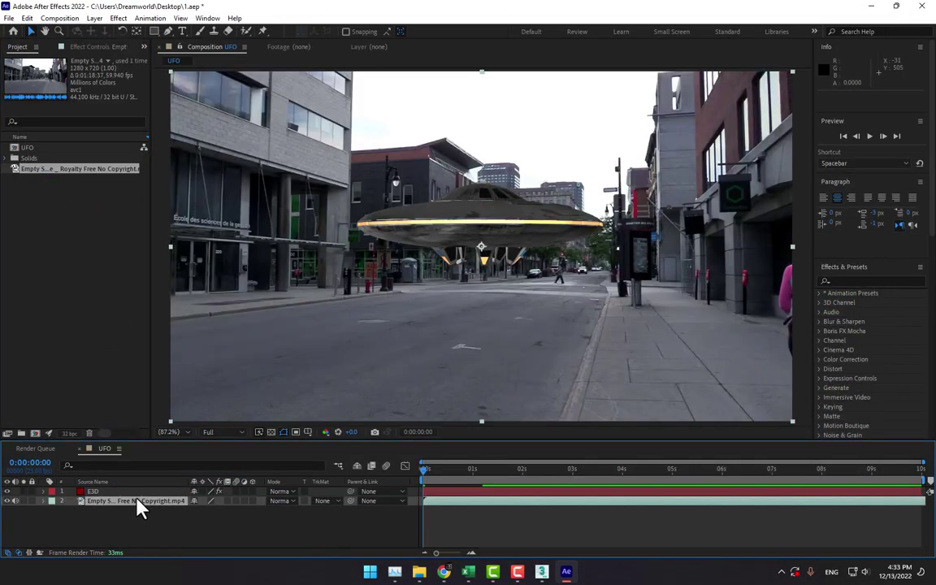
pyautogui.rightClick(153, 533)
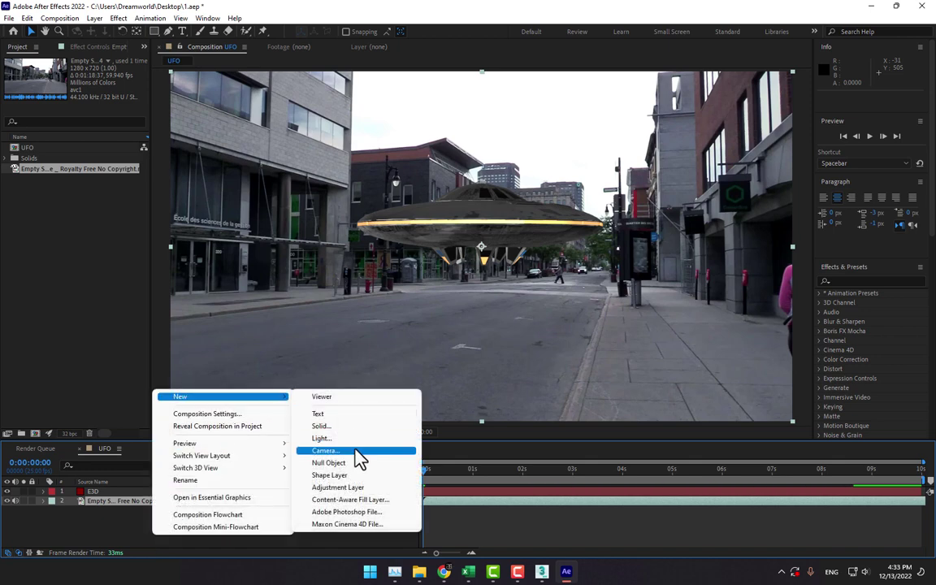
pyautogui.click(358, 450)
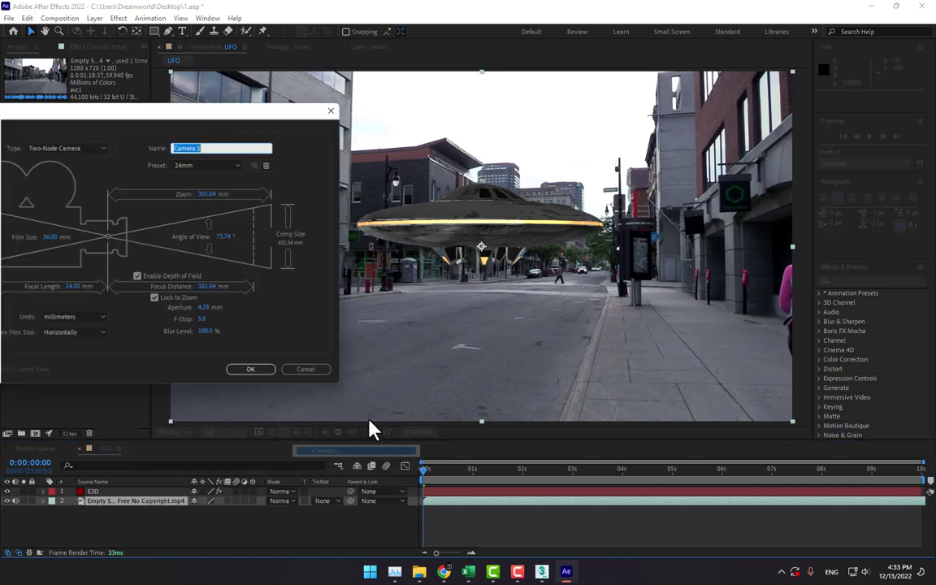
pyautogui.click(250, 369)
pyautogui.click(108, 492)
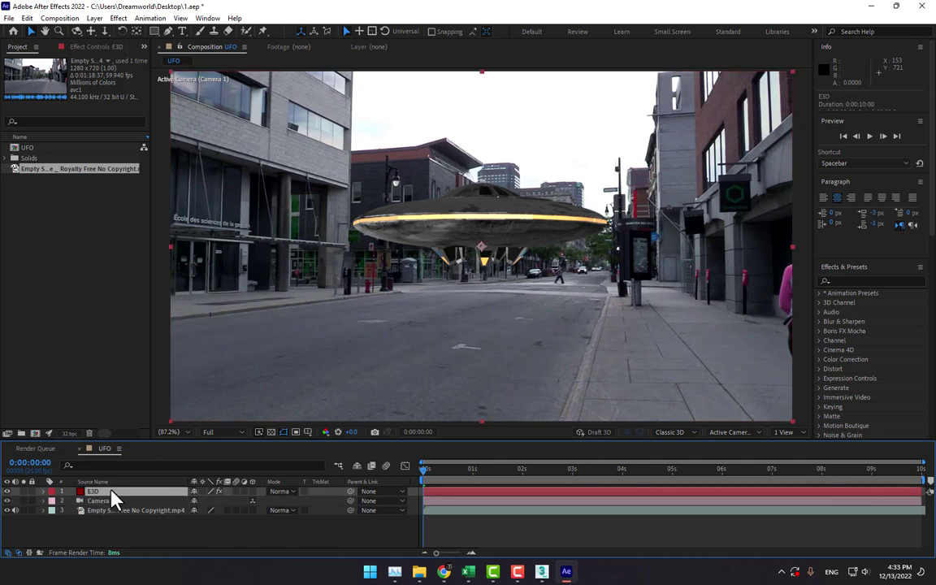
pyautogui.click(77, 46)
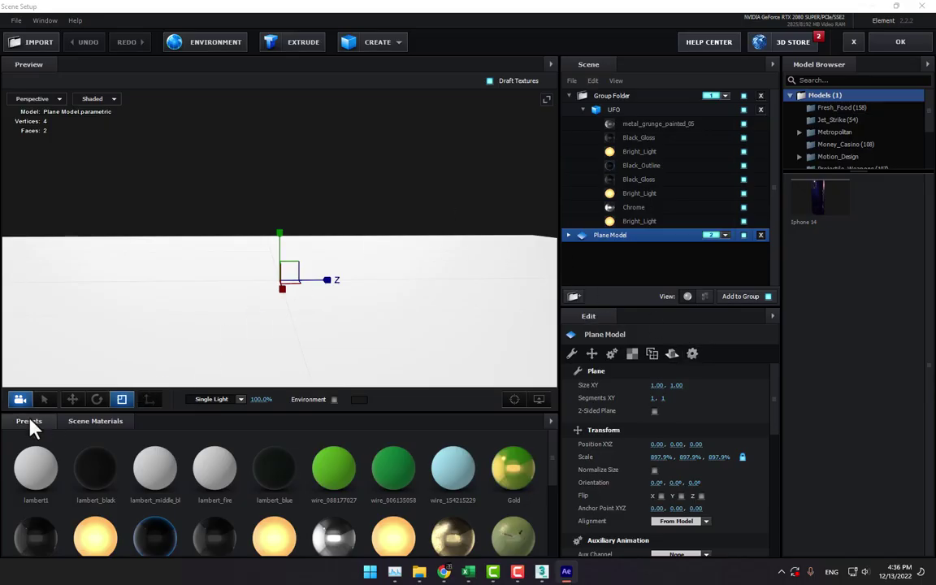
# Step: Drag the Physical preset Matte_Shadow onto the Plane Model and accept Scene Setup
pyautogui.click(30, 421)
pyautogui.click(55, 485)
pyautogui.scroll(-3, 268, 479)
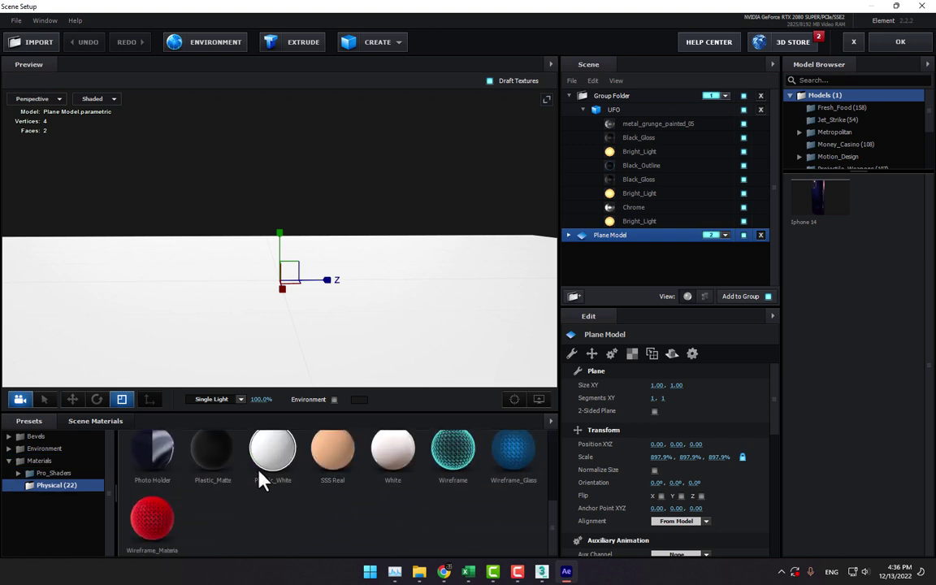
pyautogui.scroll(1, 213, 469)
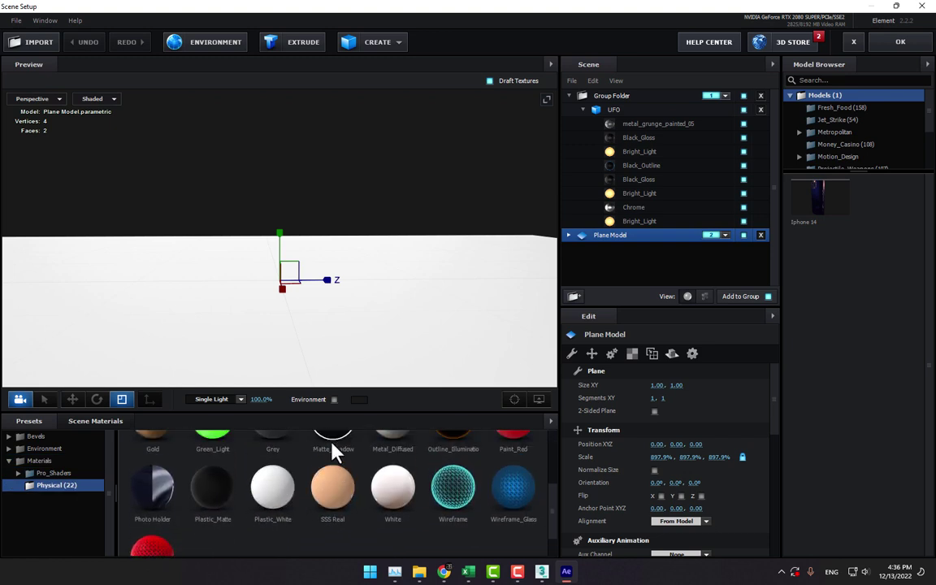
pyautogui.moveTo(611, 262); pyautogui.dragTo(615, 240)
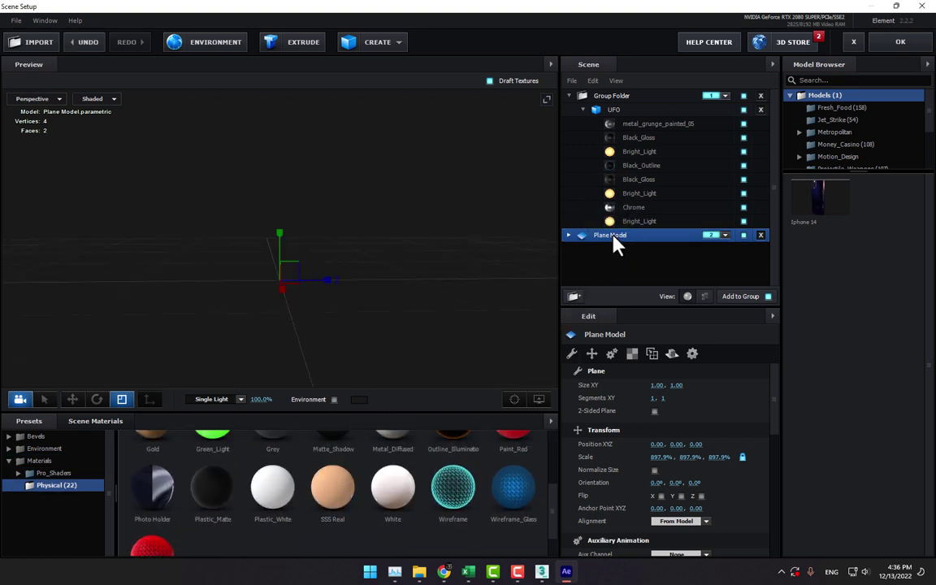
pyautogui.click(900, 41)
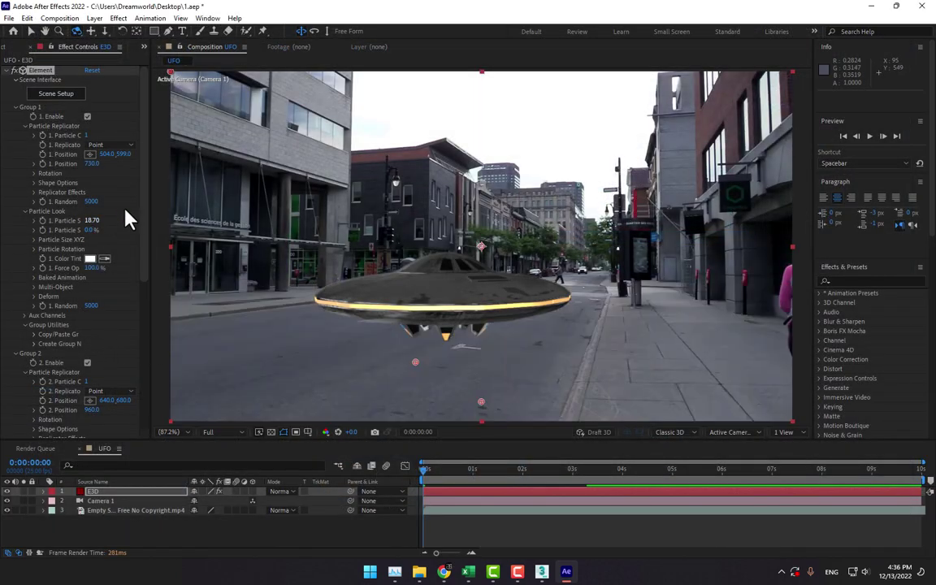
# Step: Set the Render Settings Glow Intensity to 0.4
pyautogui.scroll(-10, 134, 326)
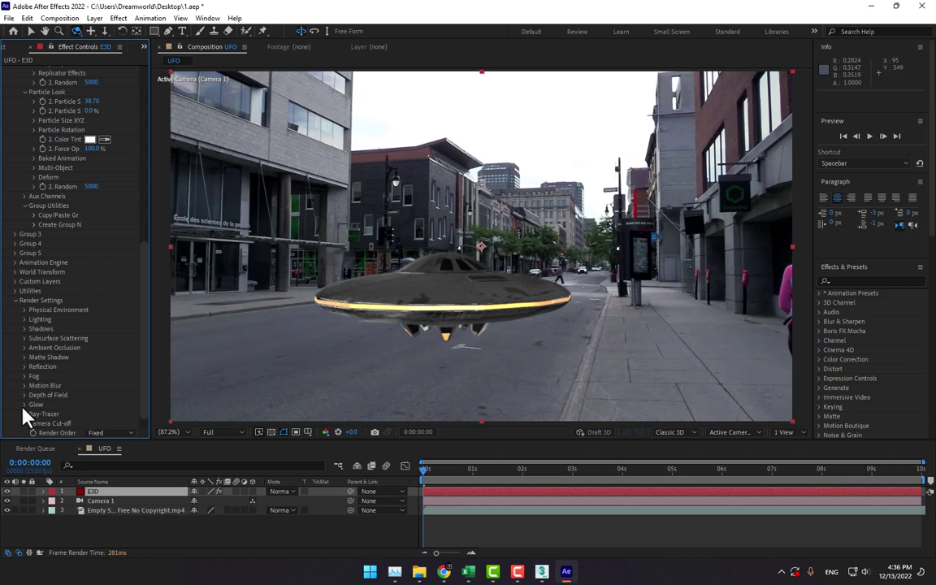
pyautogui.click(25, 405)
pyautogui.scroll(-5, 40, 406)
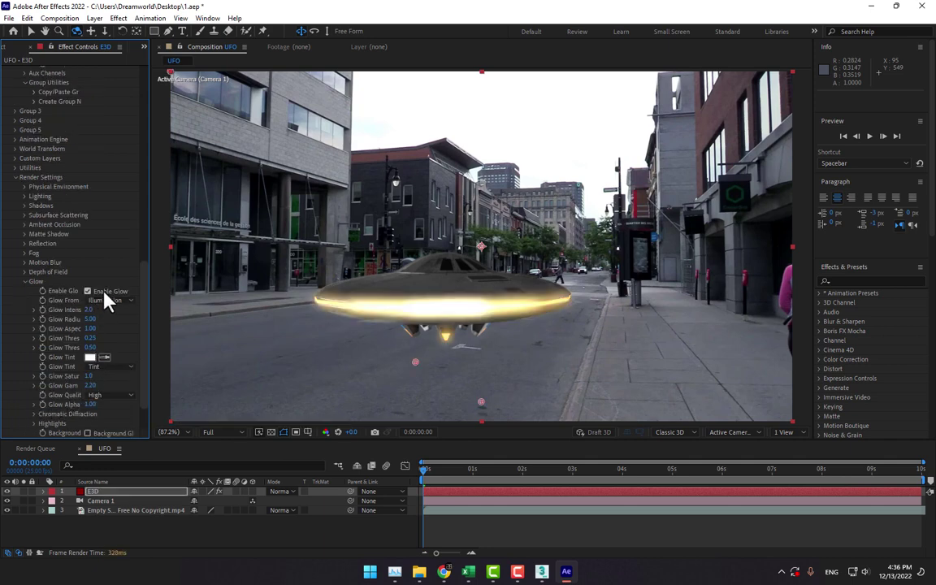
pyautogui.click(89, 310)
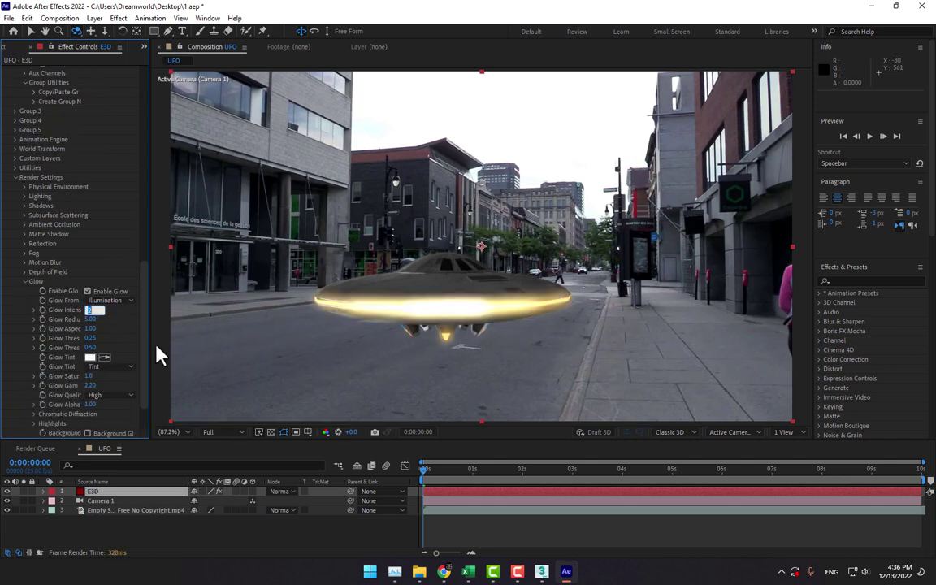
pyautogui.write('0.4')
pyautogui.press('Return')
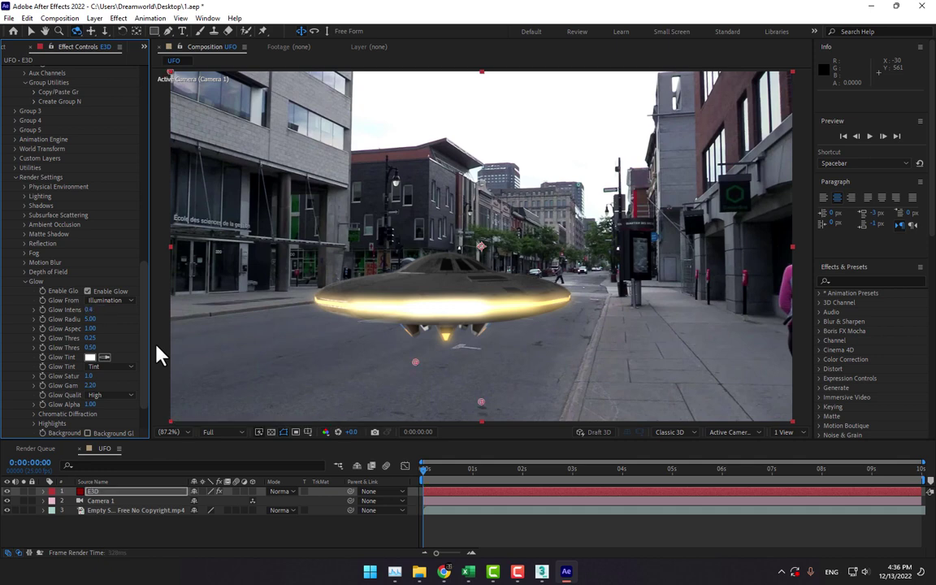
# Step: Set Ambient Occlusion SSAO Intensity to 25.3 with 128 (Slow) samples
pyautogui.click(24, 226)
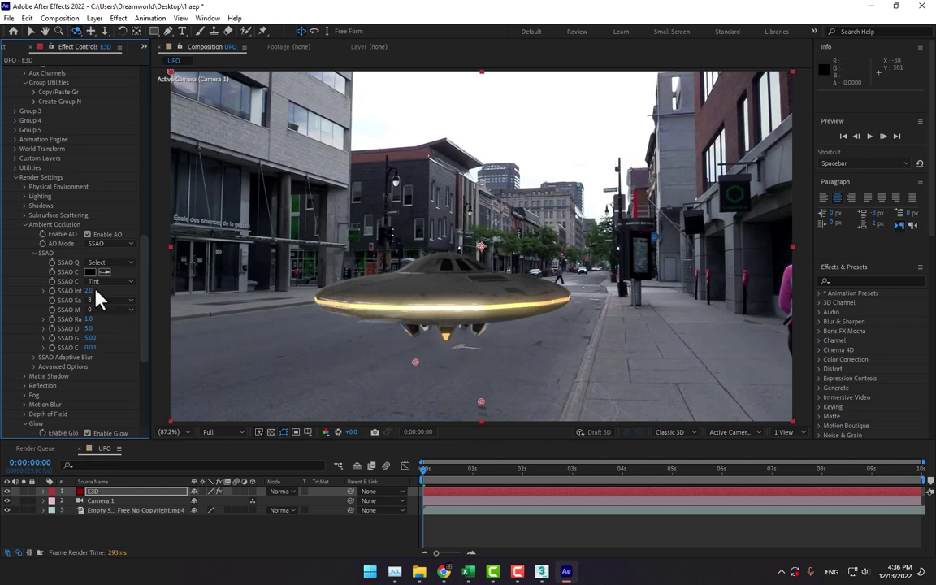
pyautogui.moveTo(92, 293); pyautogui.dragTo(202, 295)
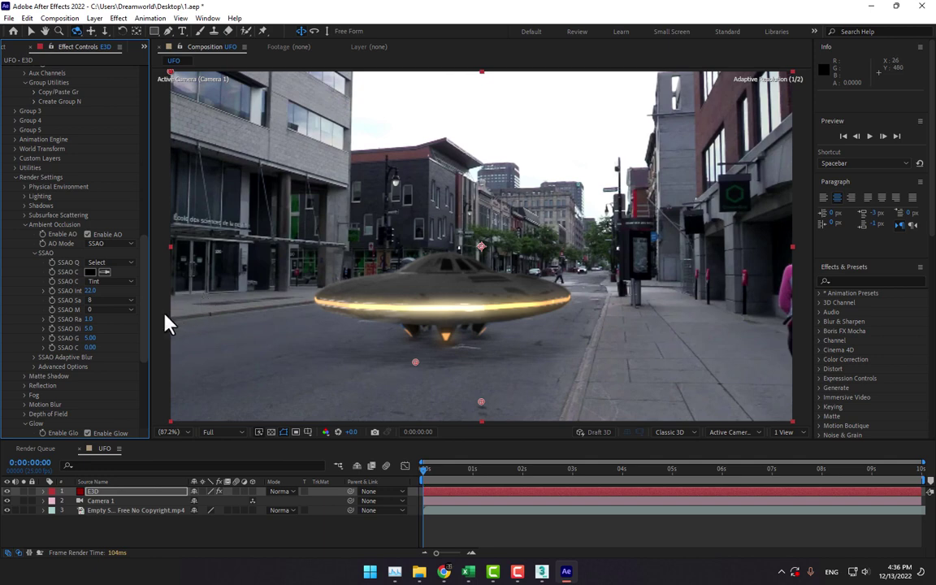
pyautogui.click(102, 301)
pyautogui.click(118, 351)
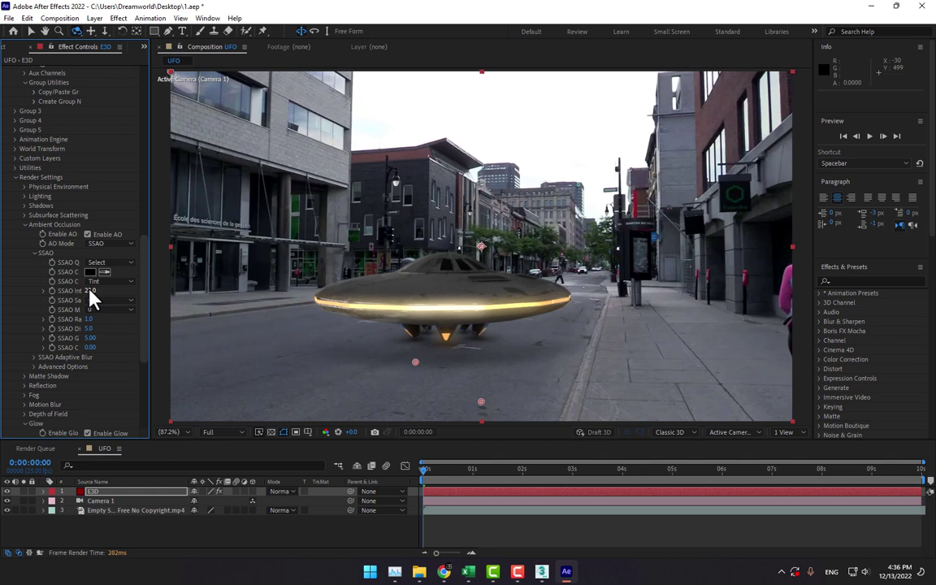
pyautogui.click(101, 300)
pyautogui.click(120, 360)
pyautogui.moveTo(90, 290); pyautogui.dragTo(92, 290)
pyautogui.moveTo(143, 276); pyautogui.dragTo(143, 241)
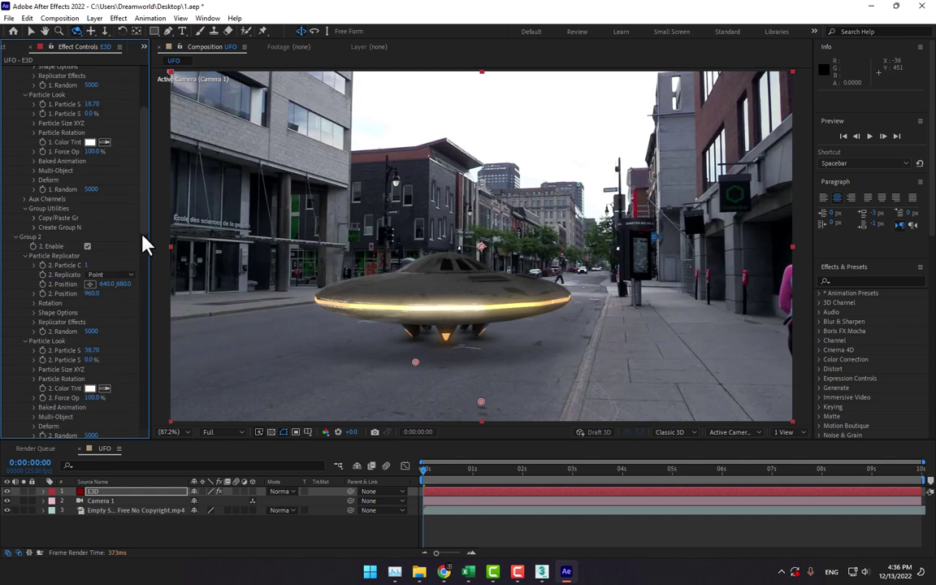
pyautogui.scroll(-3, 122, 353)
pyautogui.scroll(-3, 122, 353)
pyautogui.scroll(-3, 122, 354)
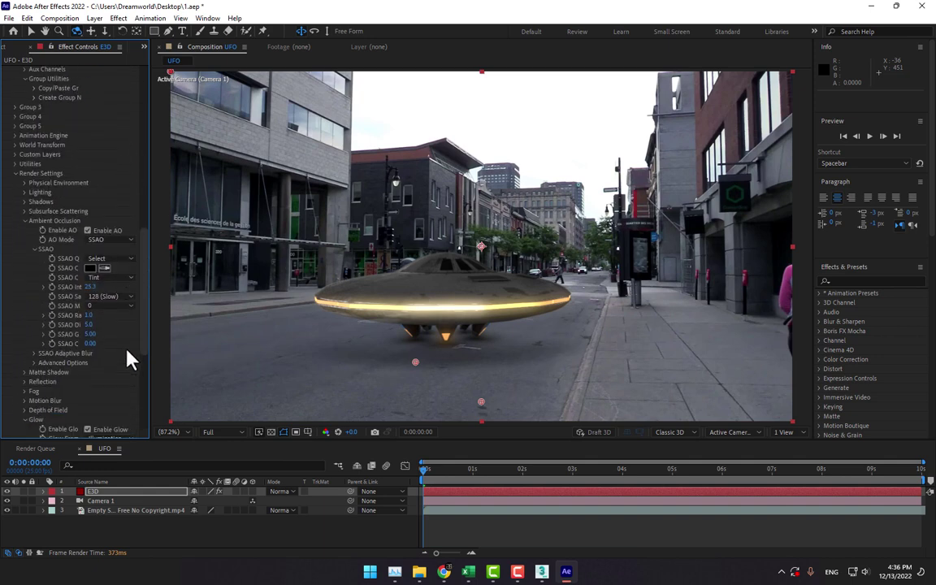
# Step: Choose Stylized from the Lighting Add Lighting list, replacing the Cinema preset
pyautogui.click(24, 193)
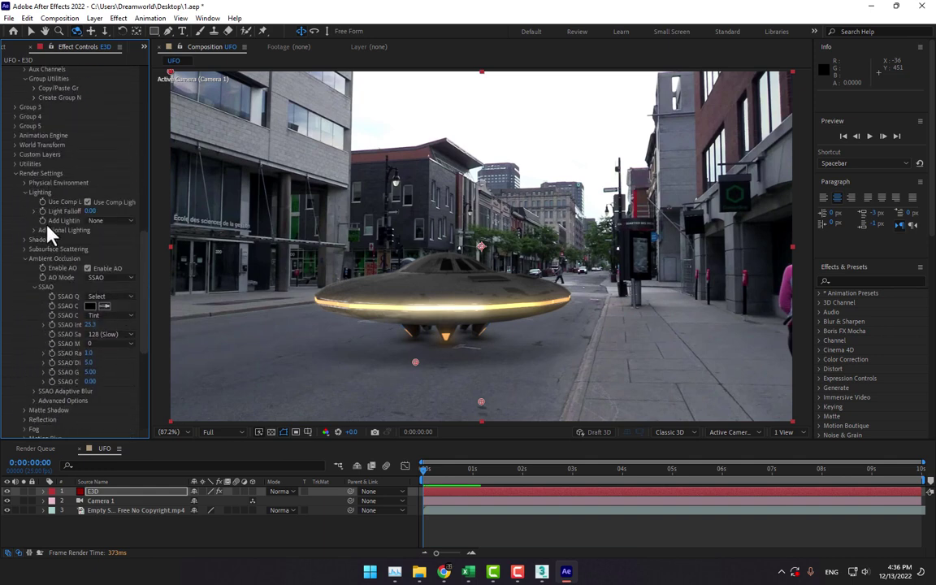
pyautogui.click(118, 220)
pyautogui.click(126, 355)
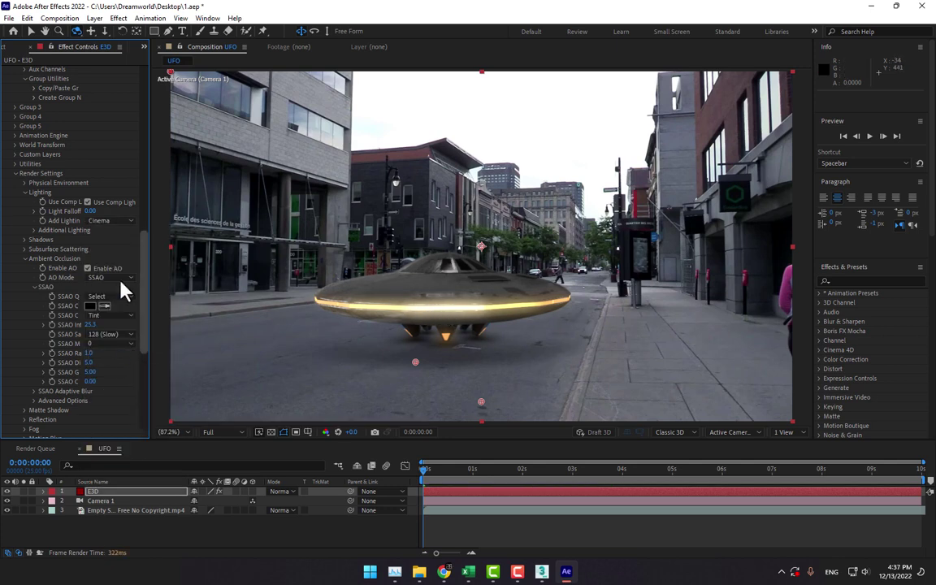
pyautogui.click(120, 221)
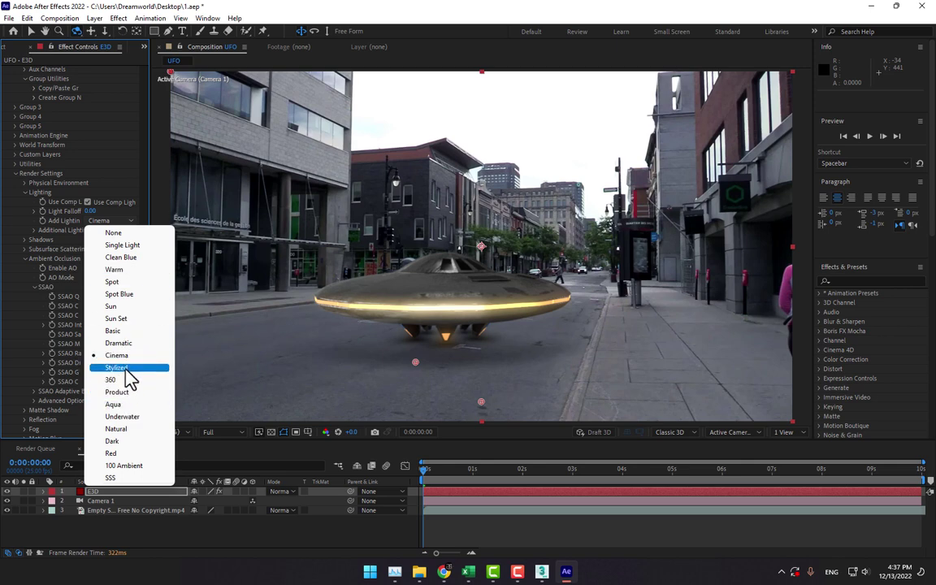
pyautogui.click(120, 356)
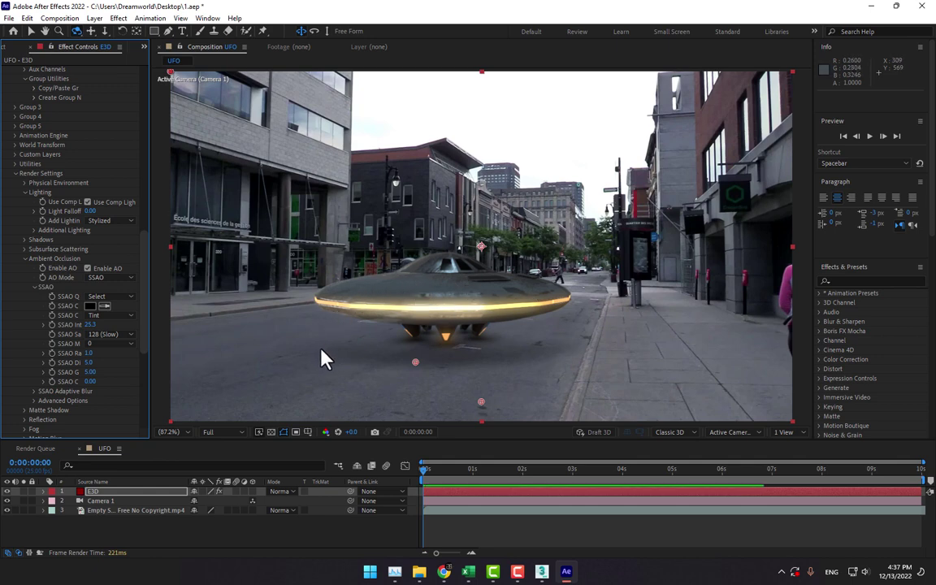
pyautogui.moveTo(144, 274); pyautogui.dragTo(162, 111)
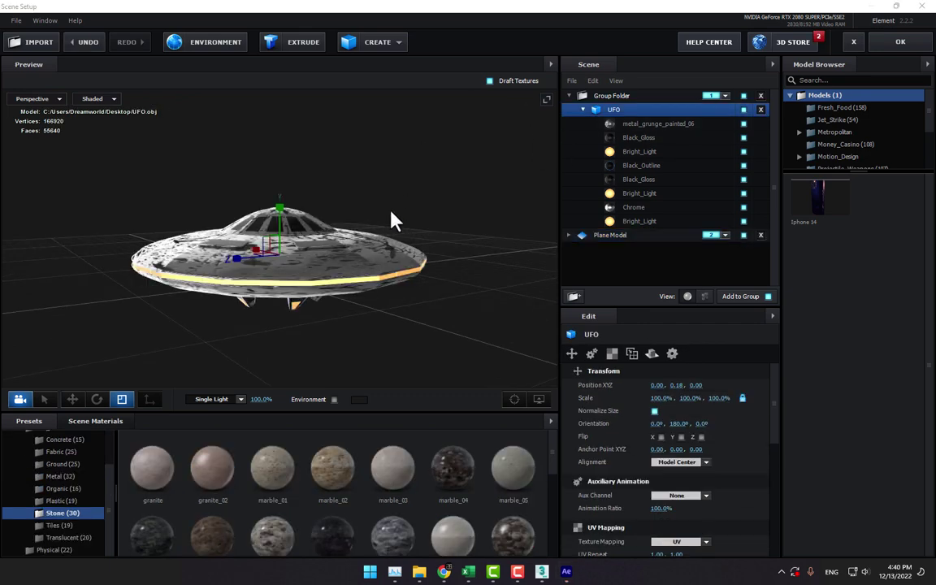
# Step: Orbit the Scene Setup preview to inspect the UFO, then accept with OK
pyautogui.moveTo(391, 219); pyautogui.dragTo(368, 246)
pyautogui.click(899, 41)
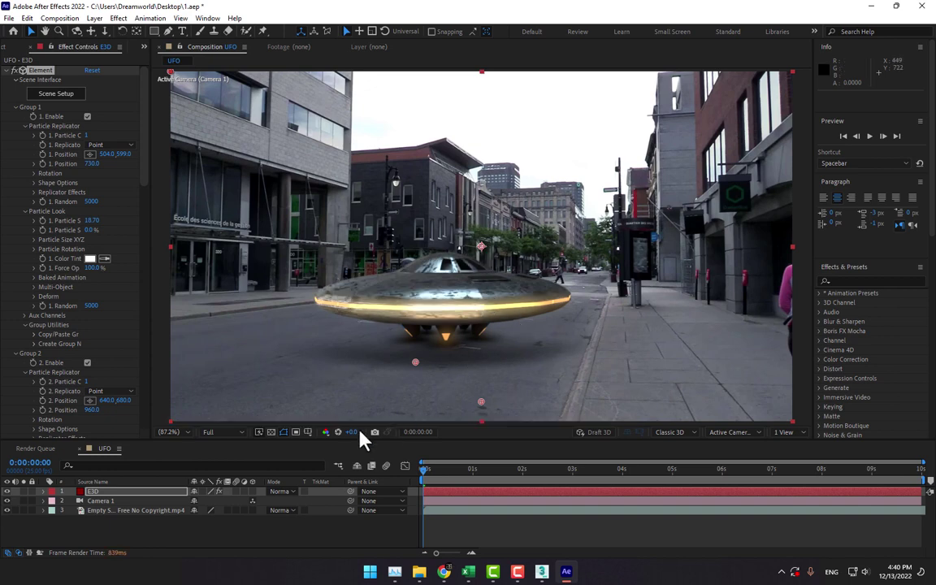
# Step: Tilt the Additional Lighting rotation to −15° on X
pyautogui.scroll(-5, 130, 243)
pyautogui.scroll(-5, 133, 276)
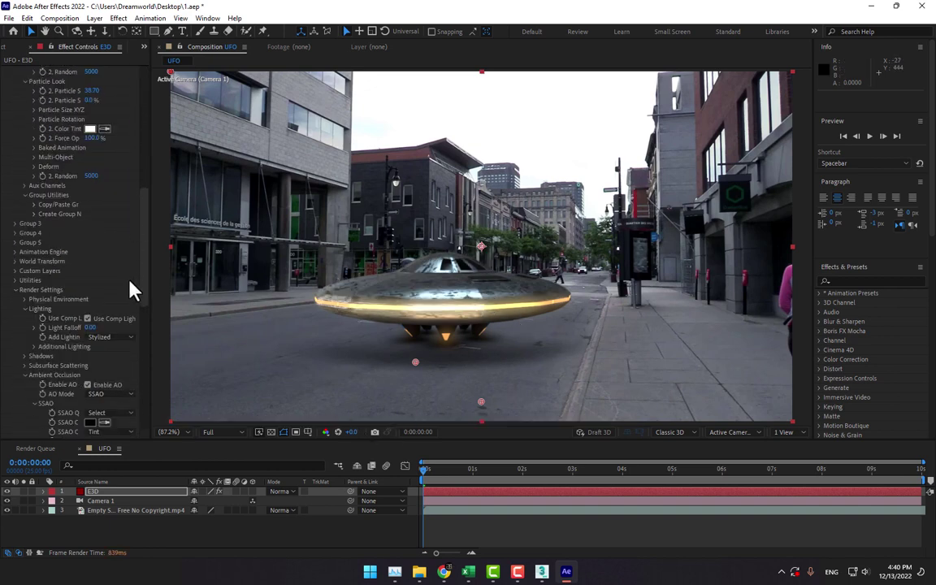
pyautogui.click(35, 347)
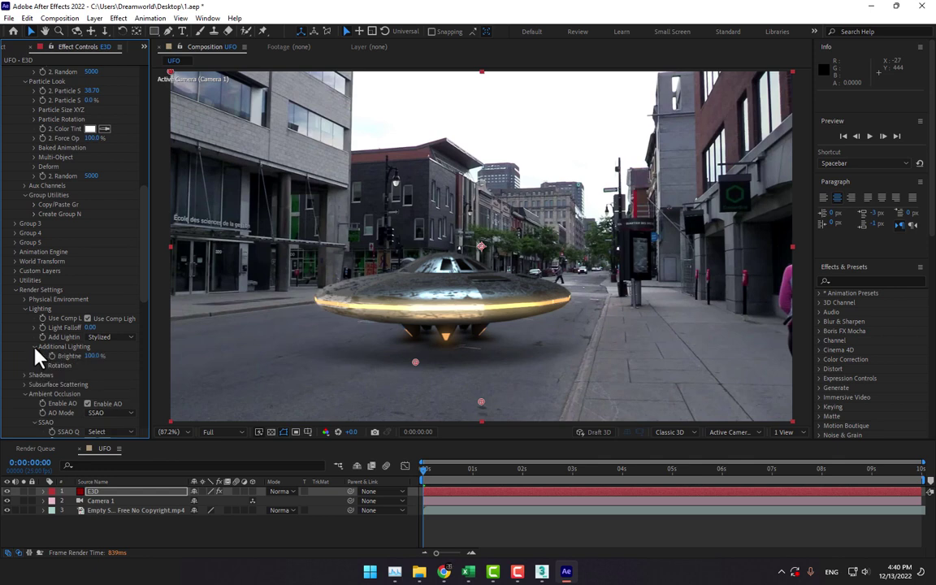
pyautogui.click(44, 366)
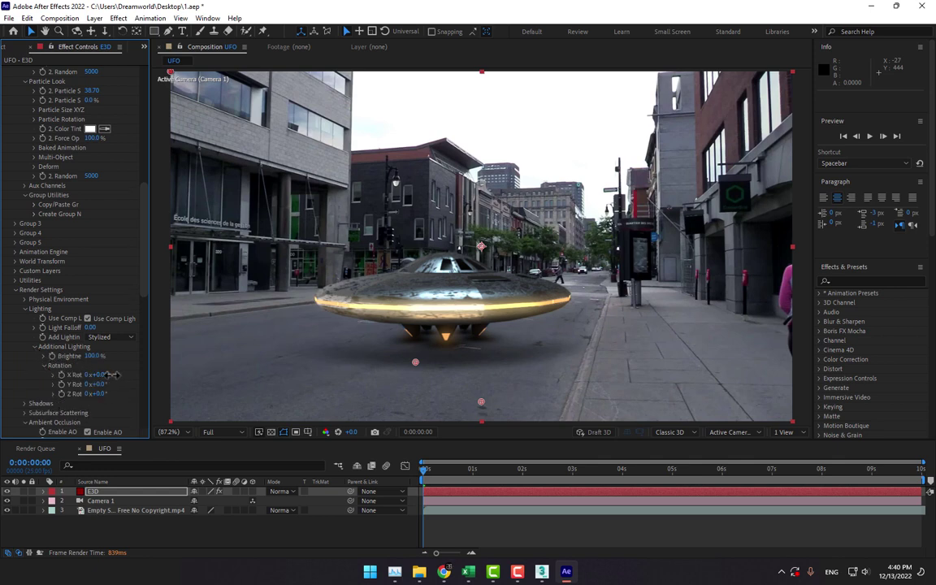
pyautogui.moveTo(94, 374)
pyautogui.mouseDown()
pyautogui.moveTo(130, 377)
pyautogui.moveTo(94, 377)
pyautogui.mouseUp()
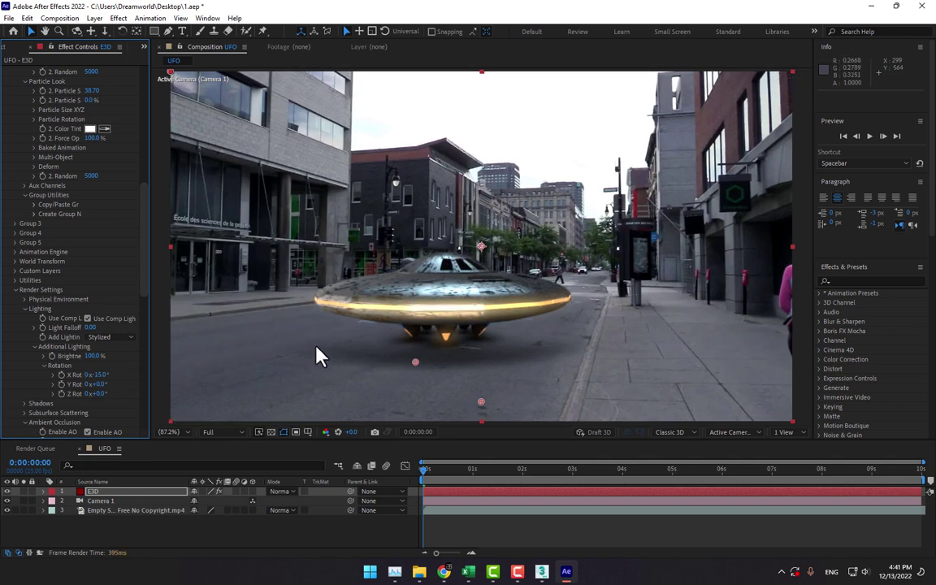
pyautogui.moveTo(142, 245)
pyautogui.mouseDown()
pyautogui.moveTo(144, 338)
pyautogui.moveTo(134, 268)
pyautogui.mouseUp()
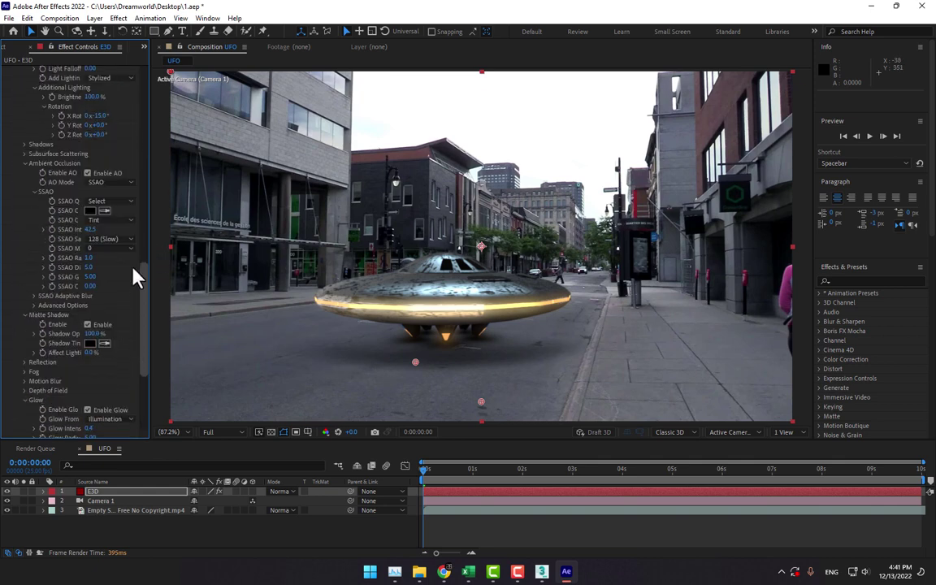
# Step: Lower the UFO Glow Intensity to 0.2
pyautogui.scroll(5, 135, 277)
pyautogui.scroll(-3, 132, 254)
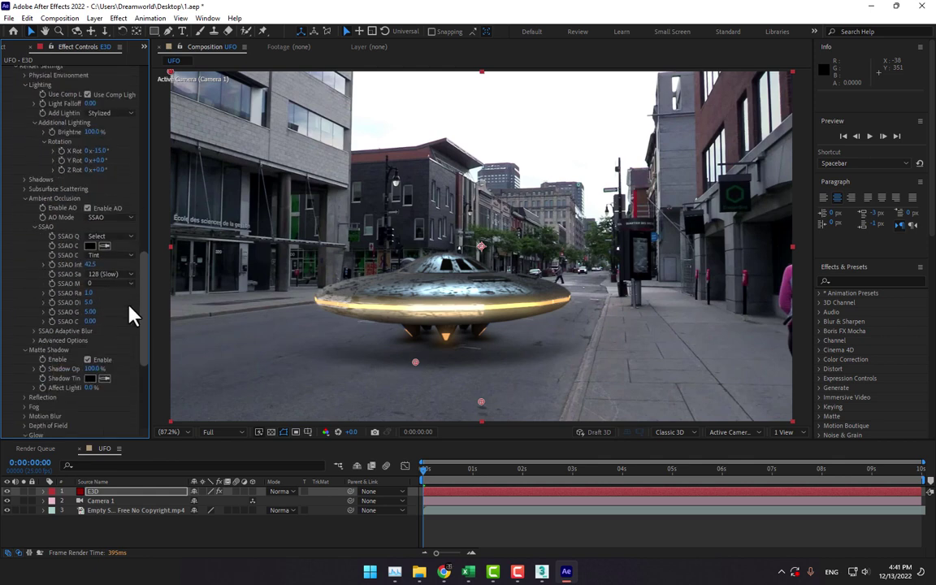
pyautogui.scroll(-3, 129, 313)
pyautogui.scroll(-3, 125, 355)
pyautogui.scroll(-1, 130, 376)
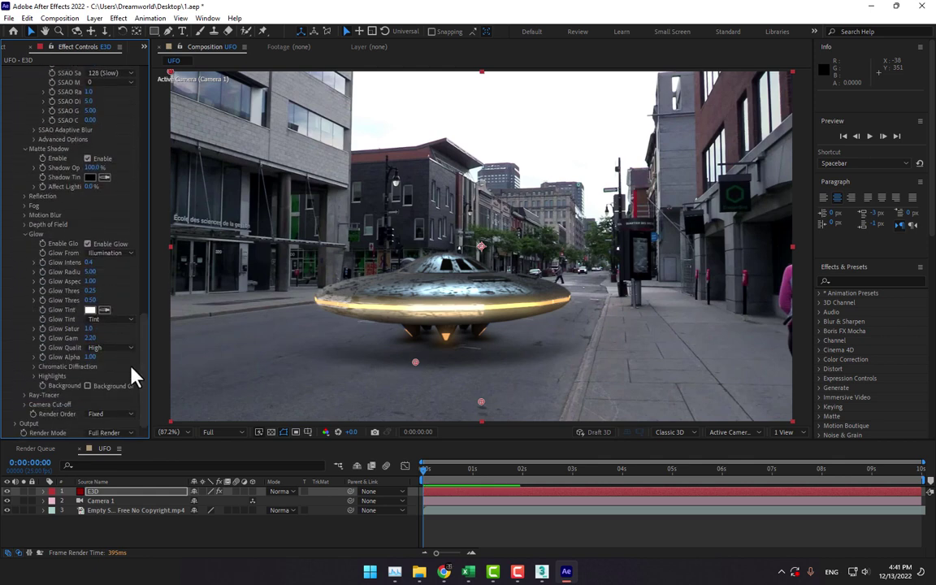
pyautogui.click(94, 263)
pyautogui.write('0.2')
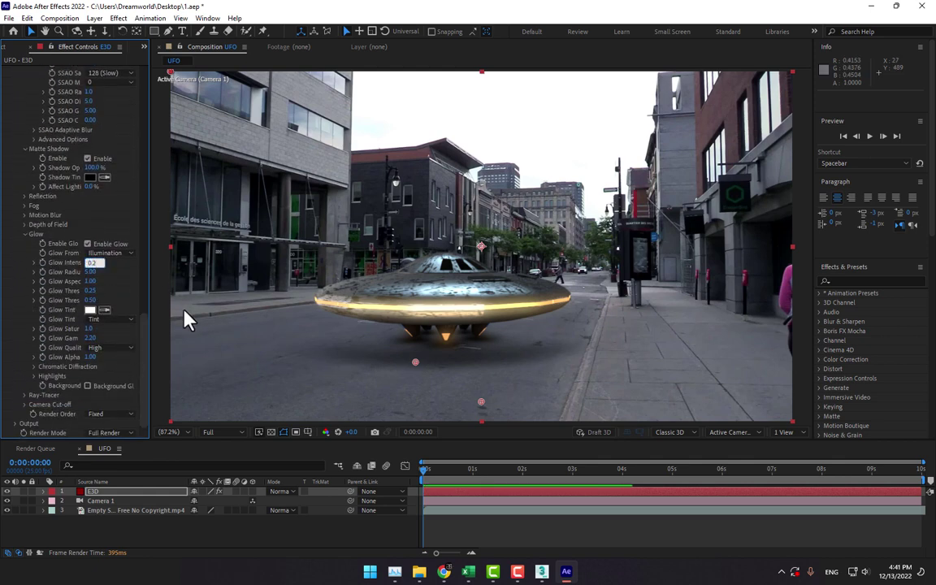
pyautogui.press('Return')
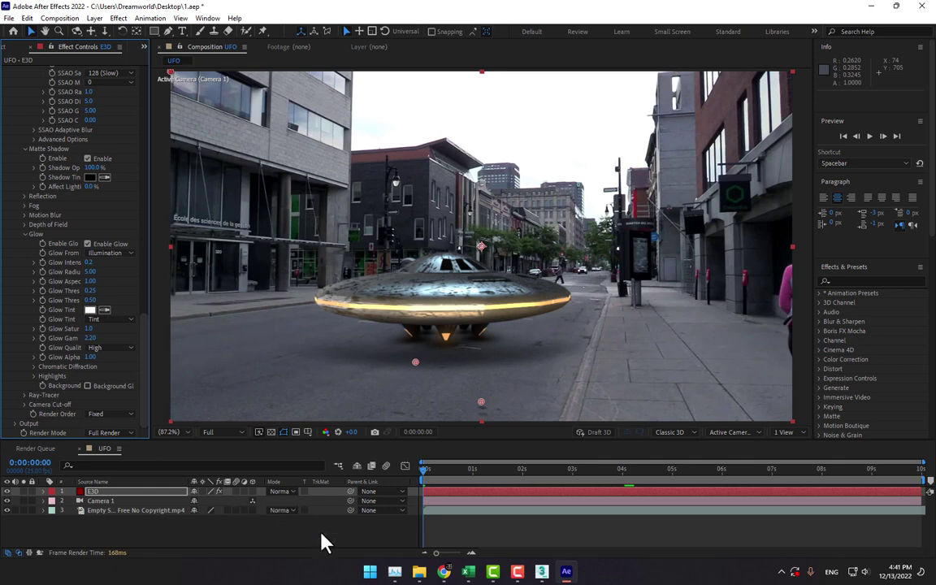